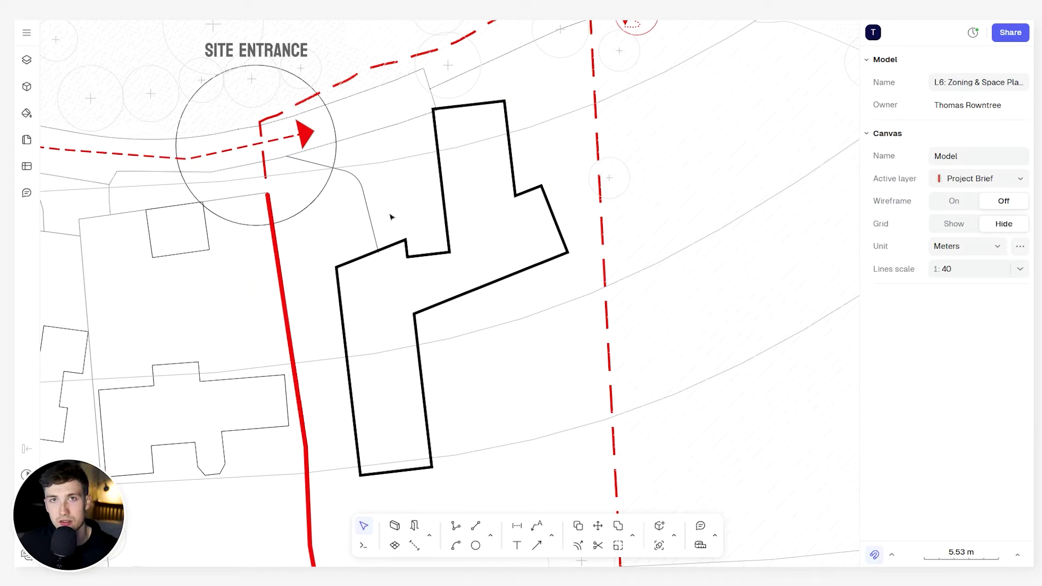
Select the building outline on the site plan and bring up its context options.
scroll(387, 215, down, 5)
scroll(364, 257, up, 4)
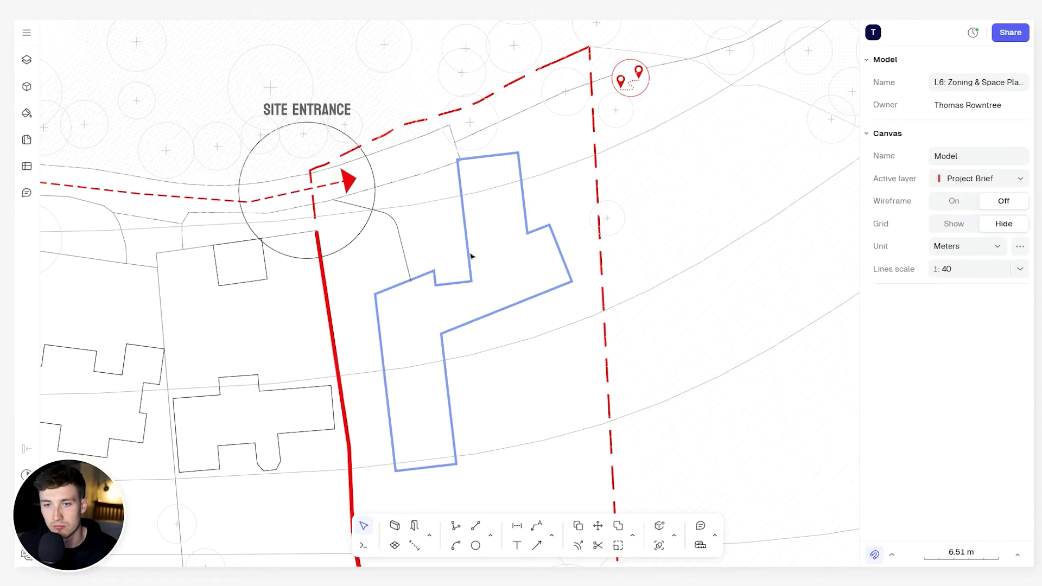
scroll(467, 439, up, 2)
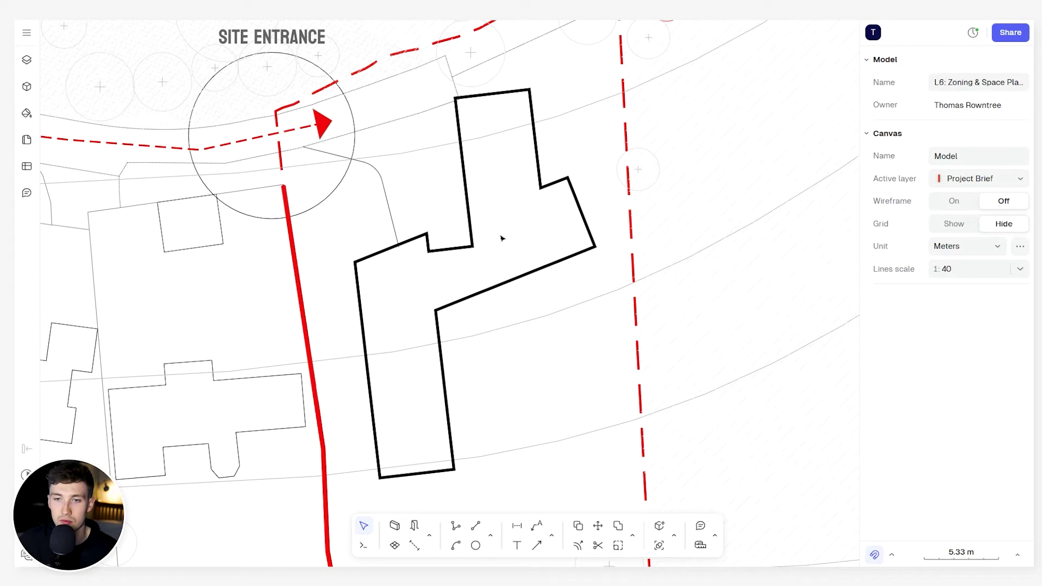
click(465, 191)
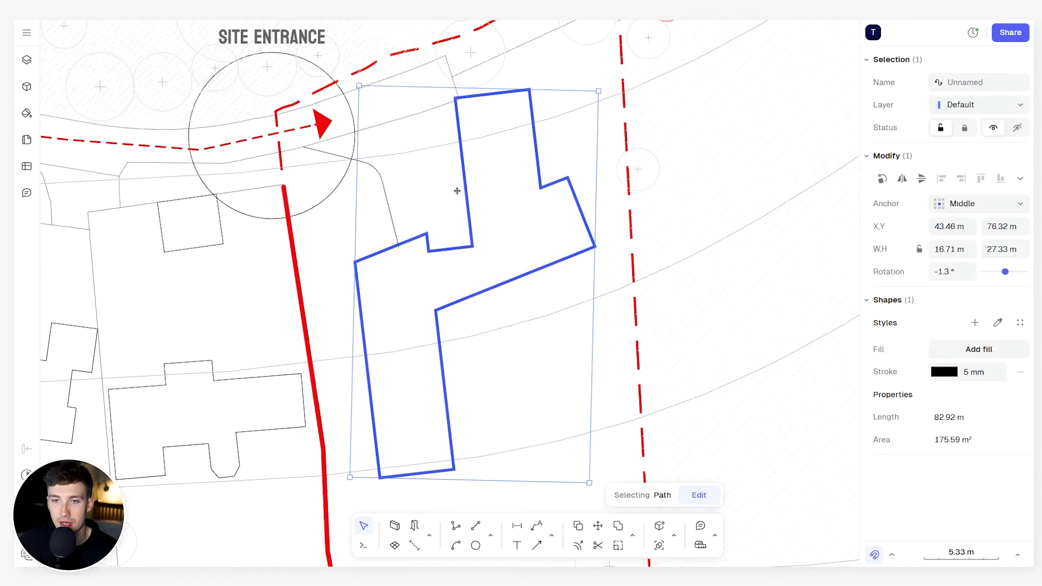
scroll(457, 190, up, 3)
right_click(473, 201)
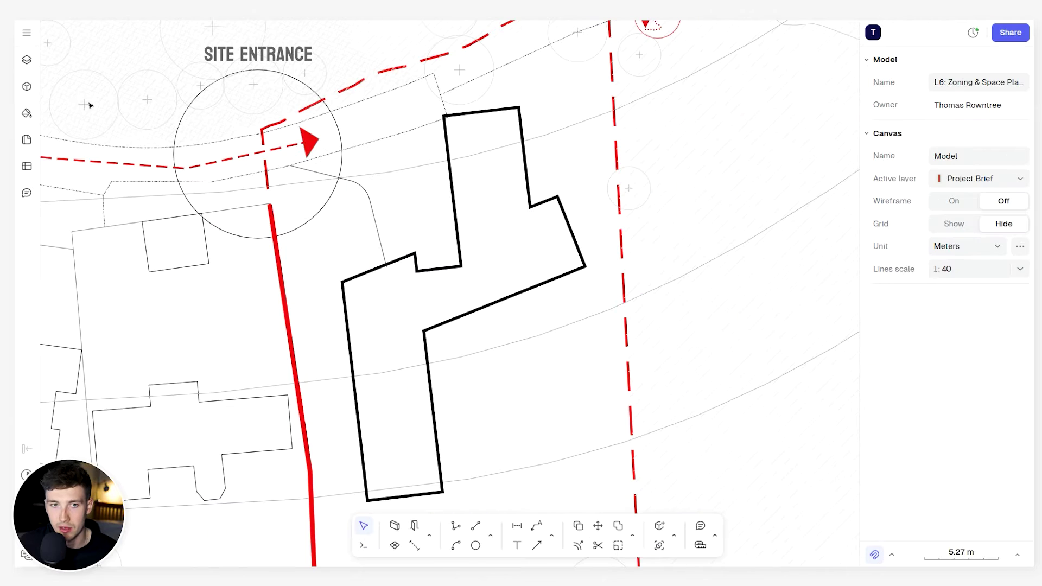
Add a new layer named 'Zones' and pan over to the room requirements legend.
click(27, 60)
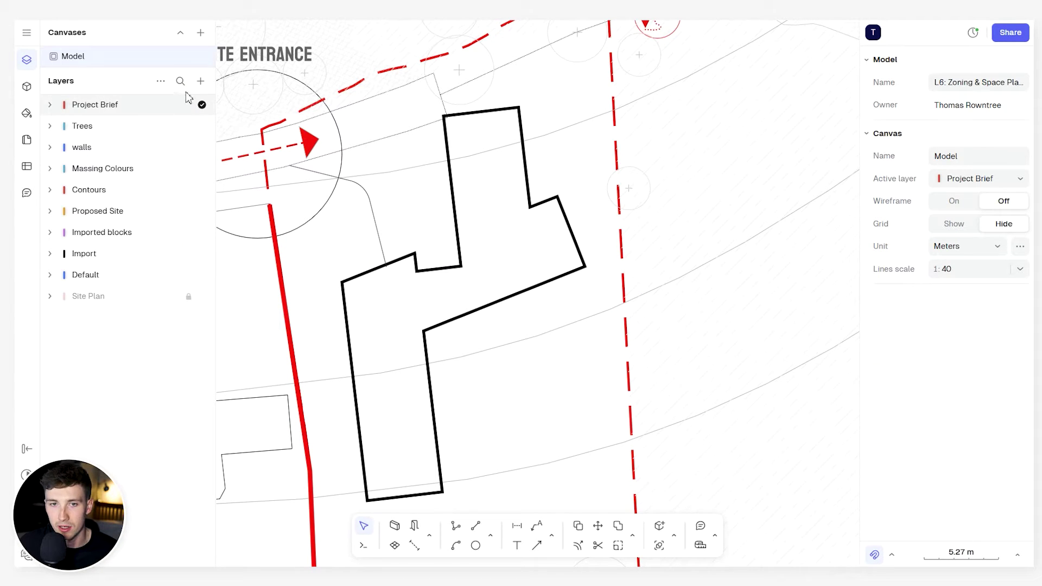
click(200, 81)
click(213, 107)
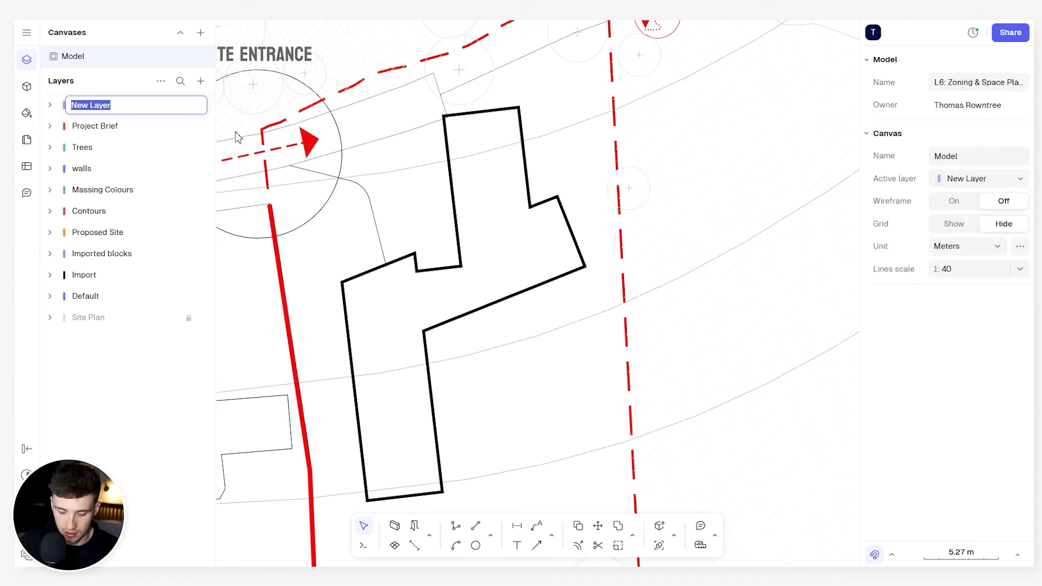
text(Zones)
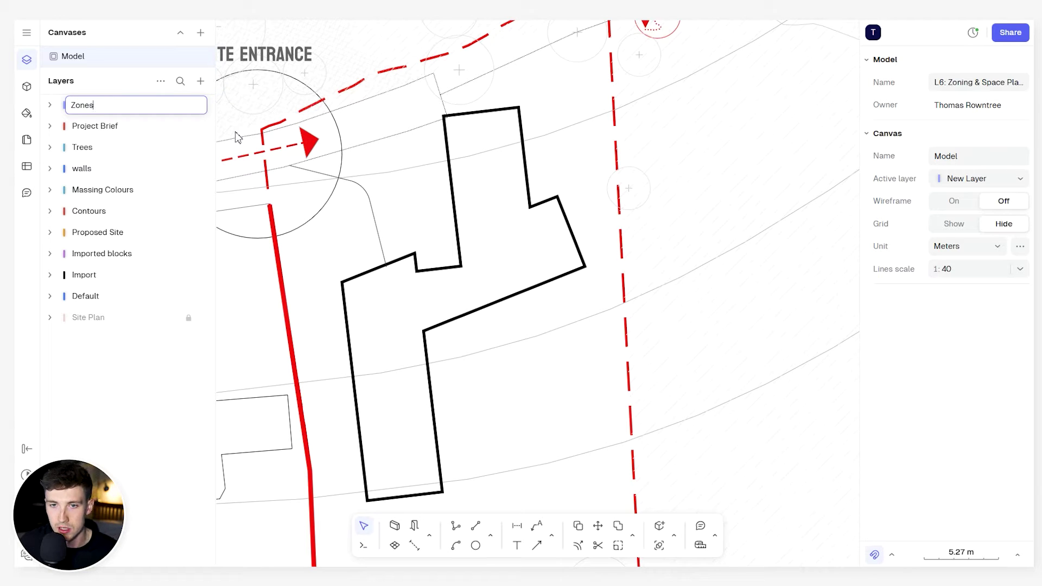
key(Return)
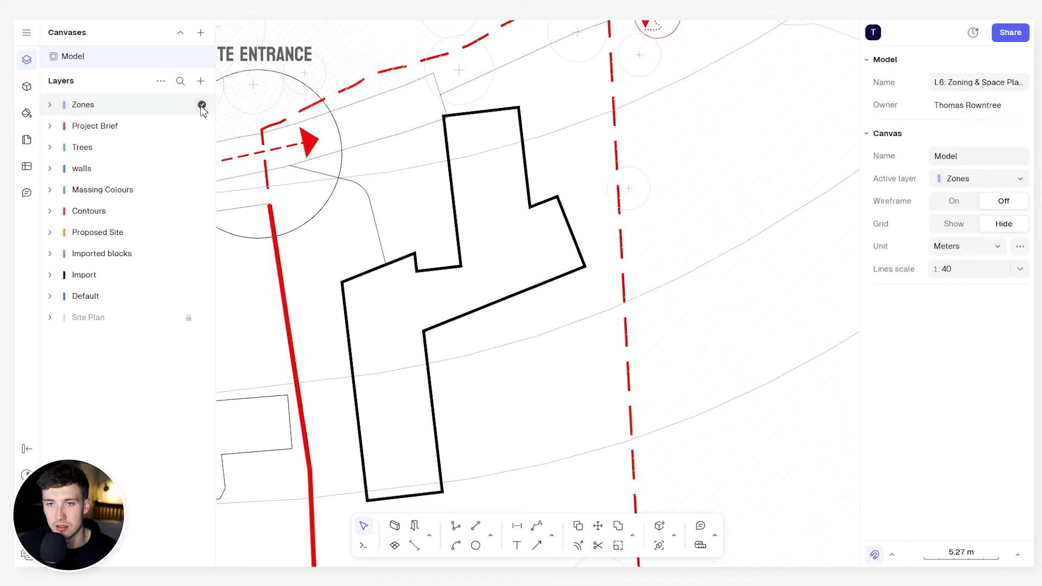
scroll(412, 209, down, 10)
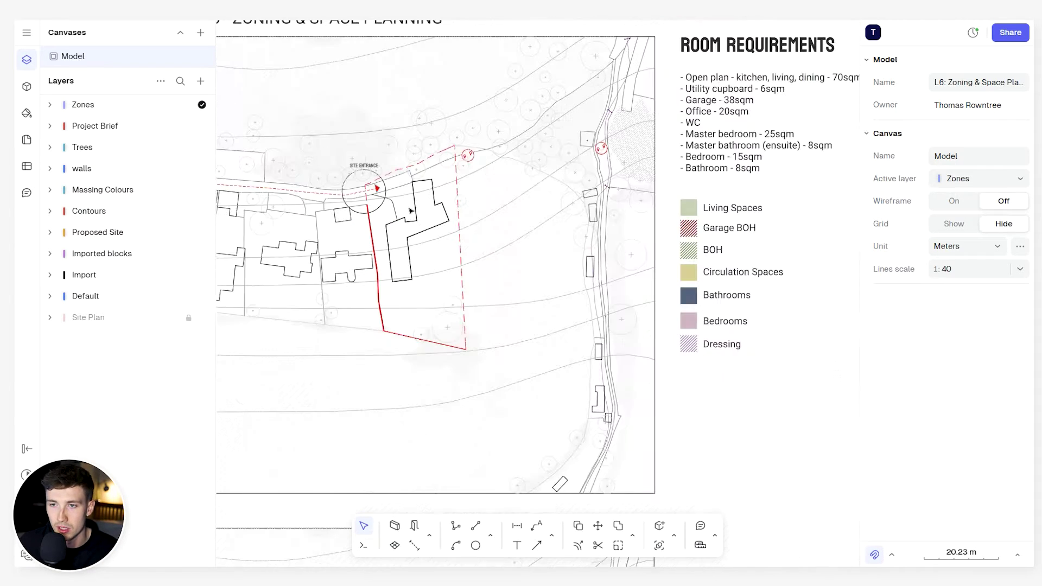
mouse_move(444, 201)
middle_down()
mouse_move(324, 235)
mouse_move(329, 245)
middle_up()
scroll(616, 128, up, 4)
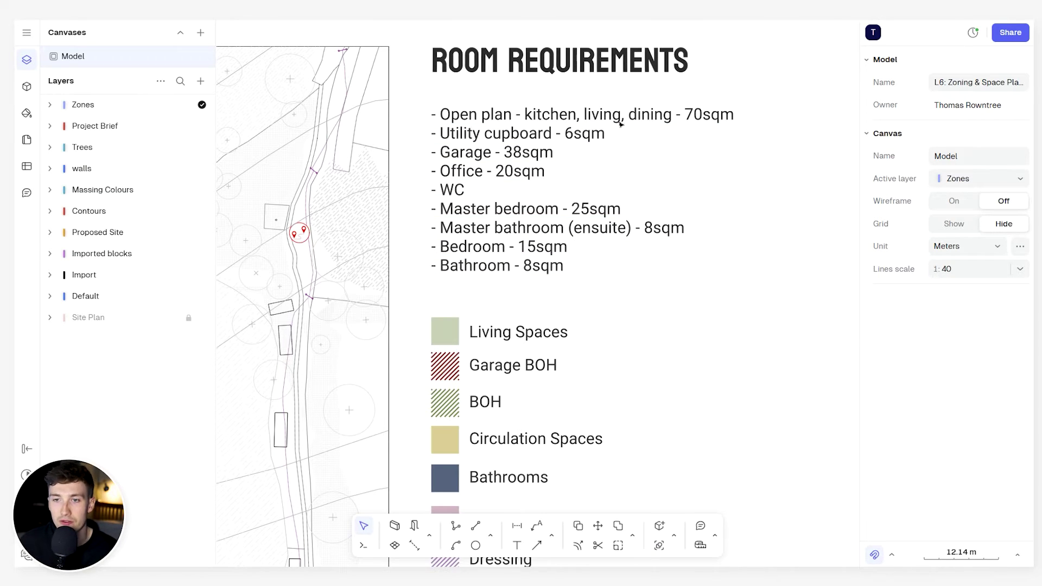
scroll(624, 122, down, 2)
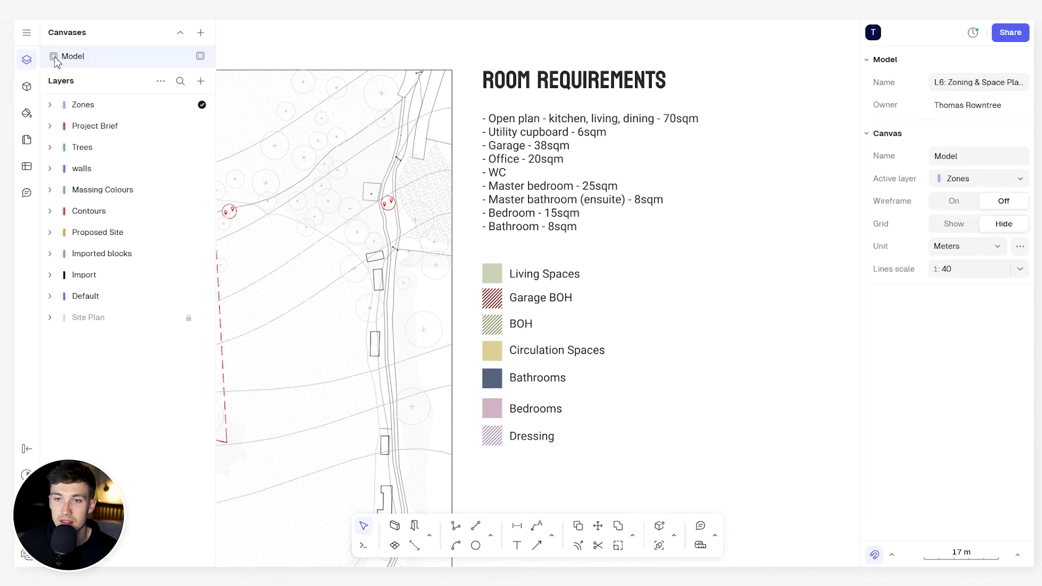
Collapse the layers list and zoom toward the seven-category zone colour legend.
click(26, 60)
scroll(339, 175, down, 3)
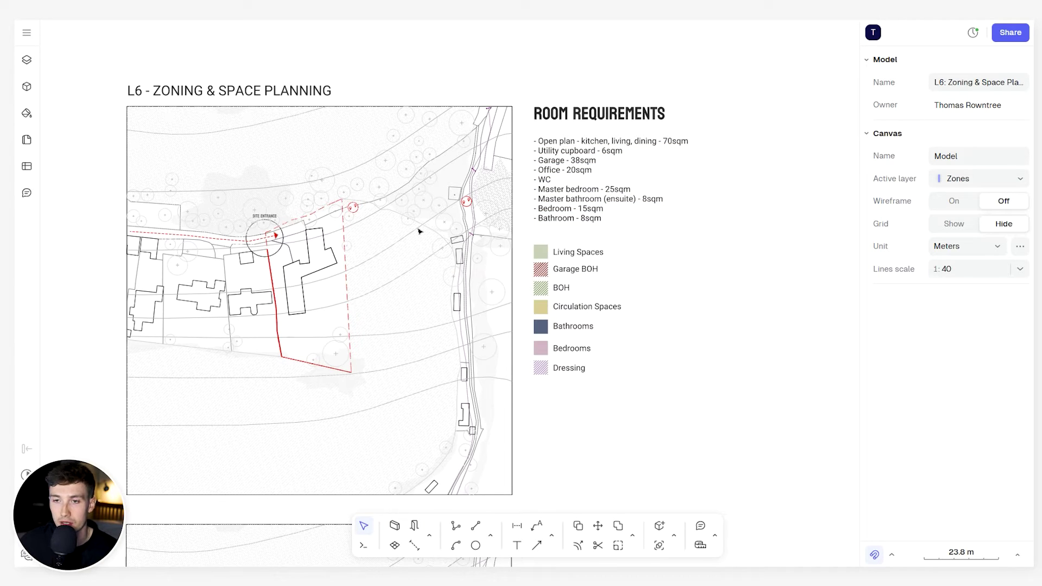
scroll(576, 257, up, 3)
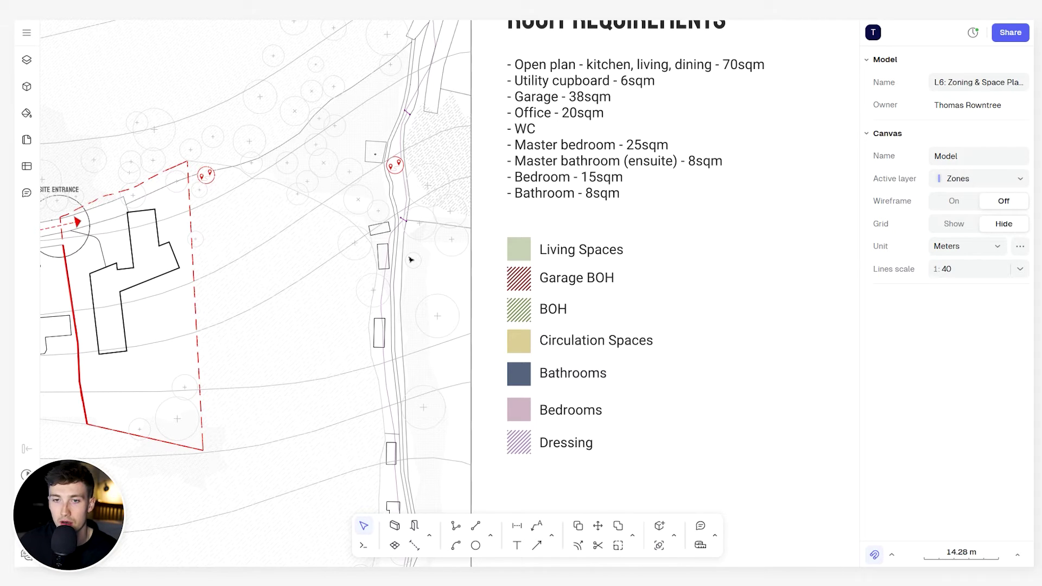
scroll(563, 245, up, 3)
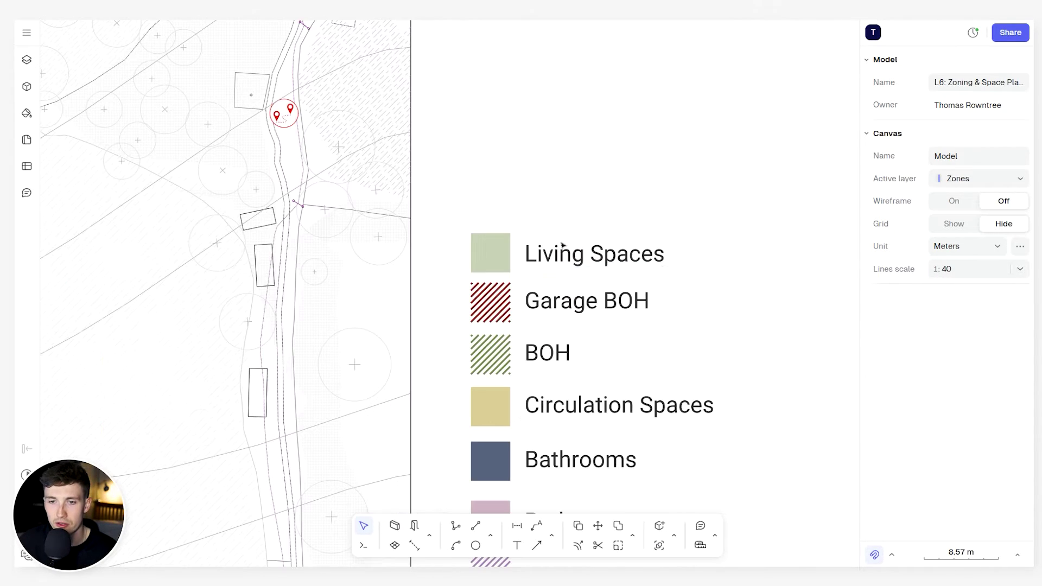
Store the Living Spaces legend square's pale green fill as a style called 'Living Spaces'.
click(492, 256)
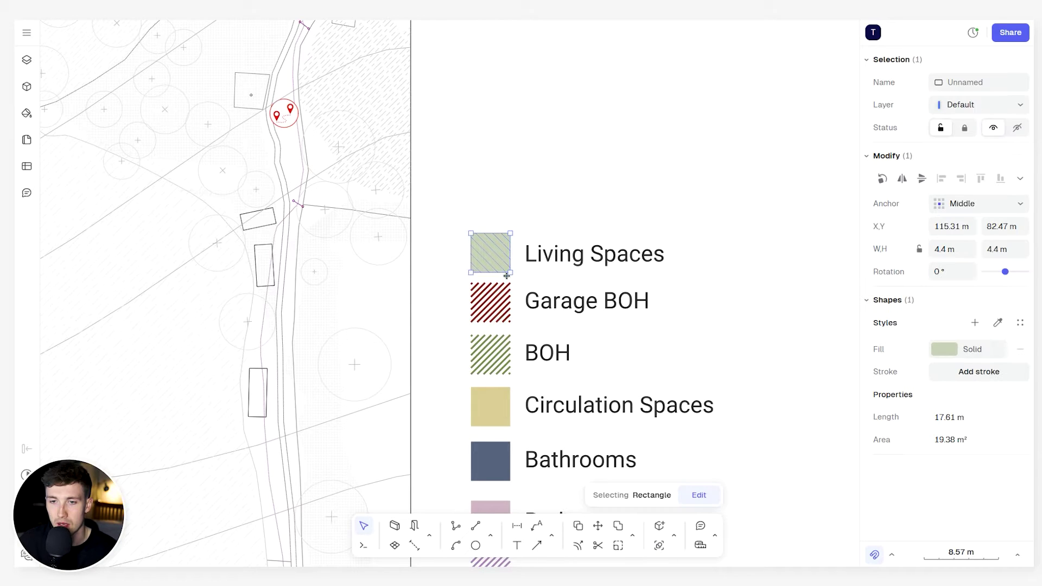
click(975, 324)
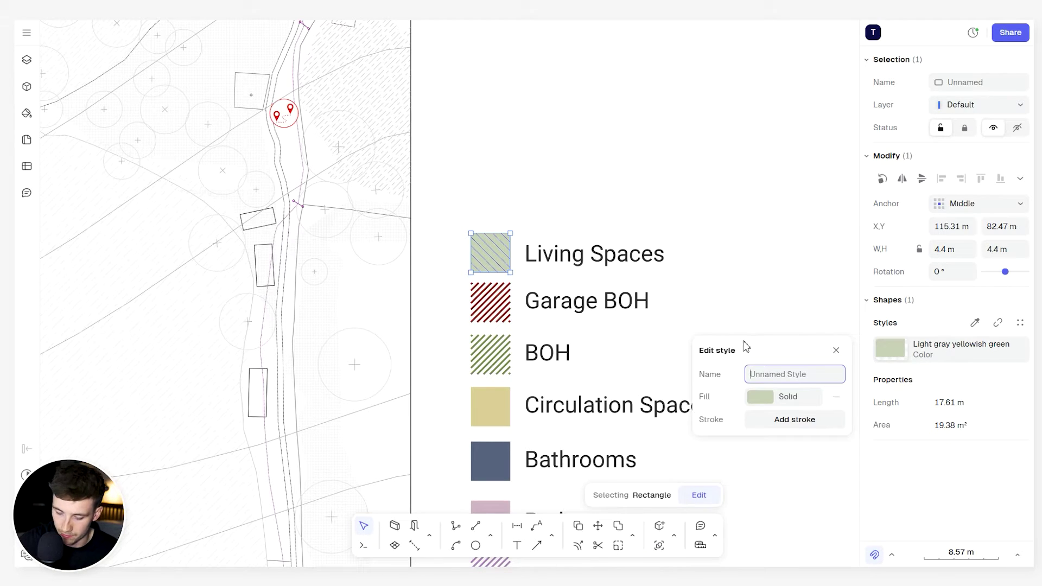
text(Living Spaces)
key(Return)
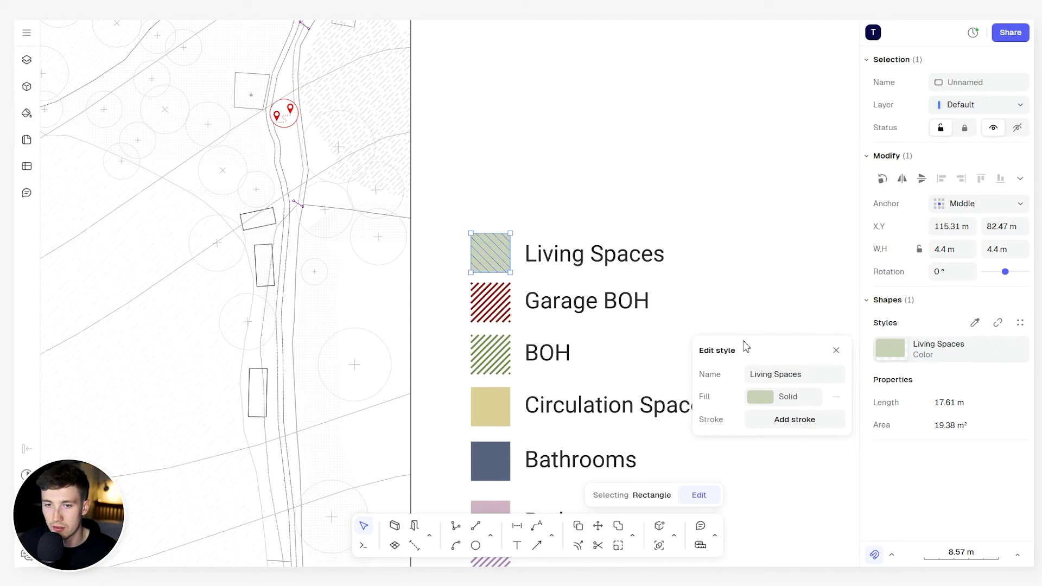
click(723, 156)
scroll(589, 338, down, 3)
scroll(578, 277, down, 2)
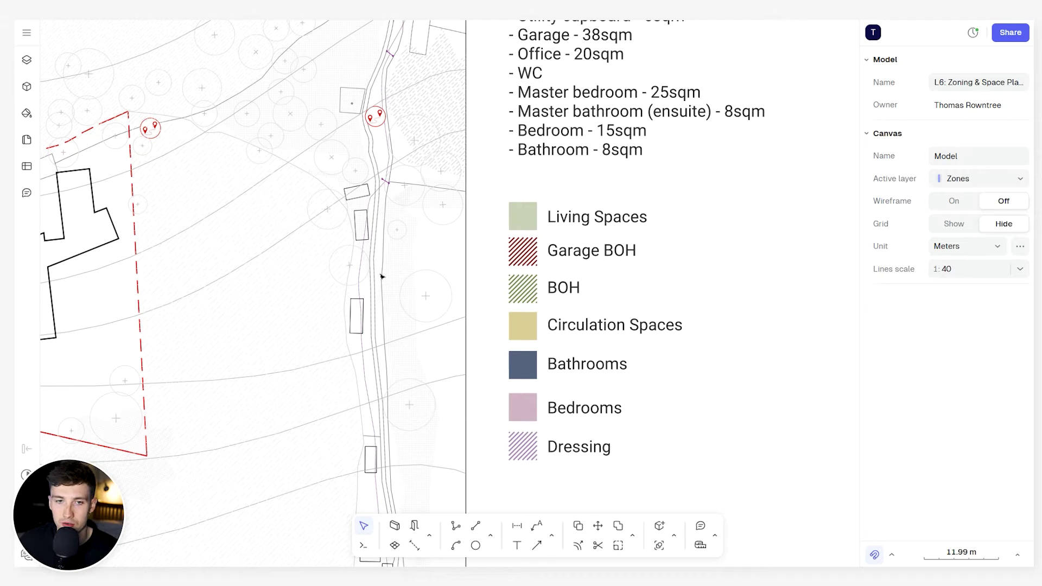
scroll(281, 269, up, 5)
Draw a four-corner 31.22 m² zone (Zone 16) east of the building outline, then deselect it.
scroll(488, 258, left, 3)
scroll(537, 244, up, 2)
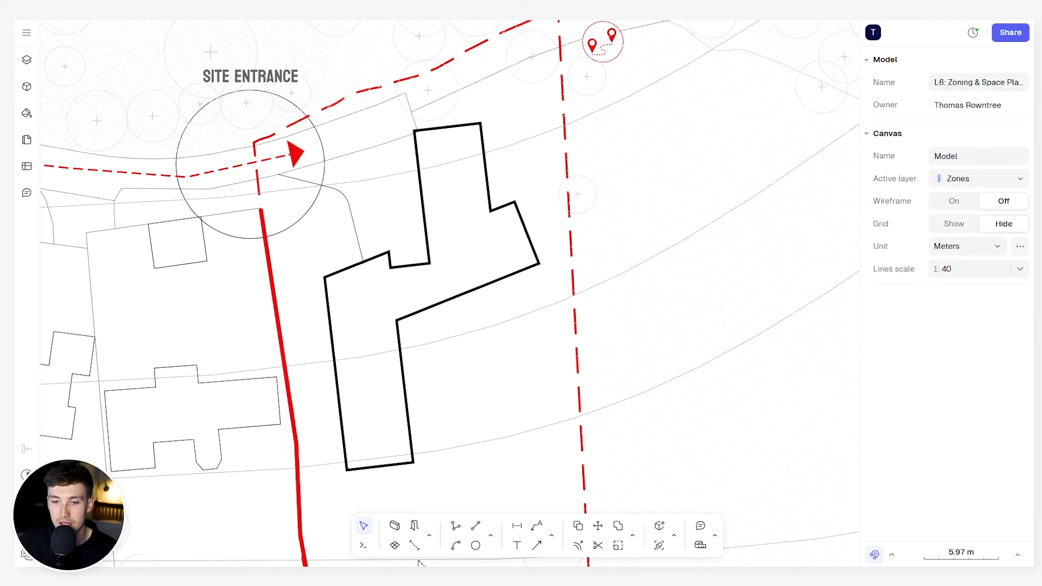
click(430, 539)
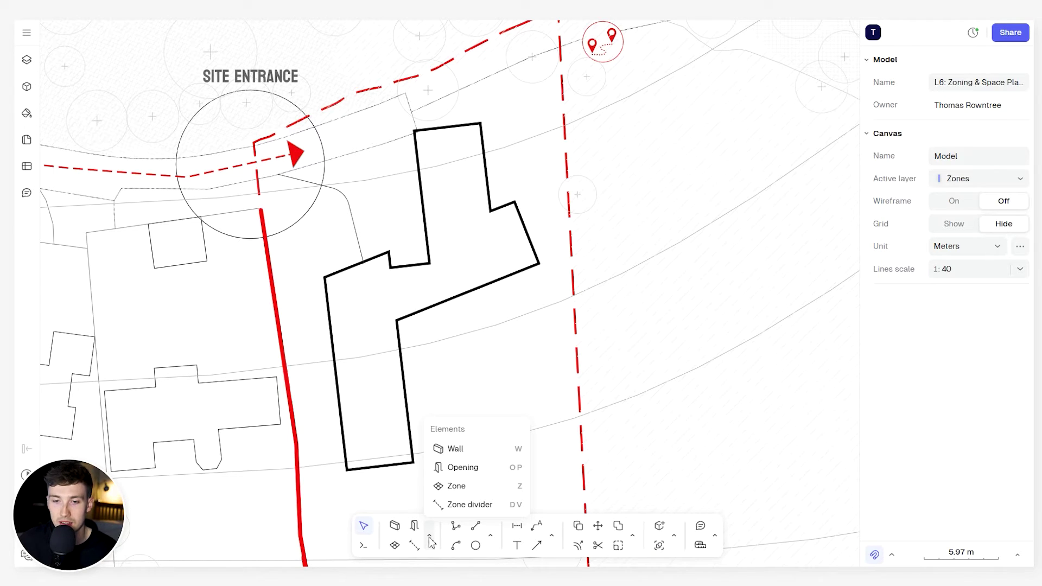
scroll(456, 490, up, 5)
click(456, 486)
click(434, 267)
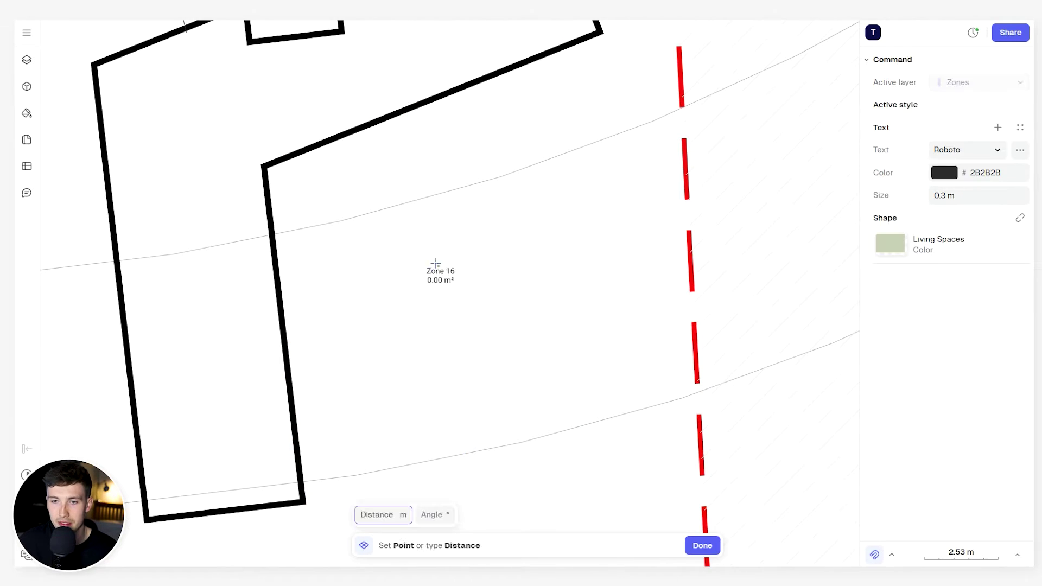
click(574, 186)
click(655, 358)
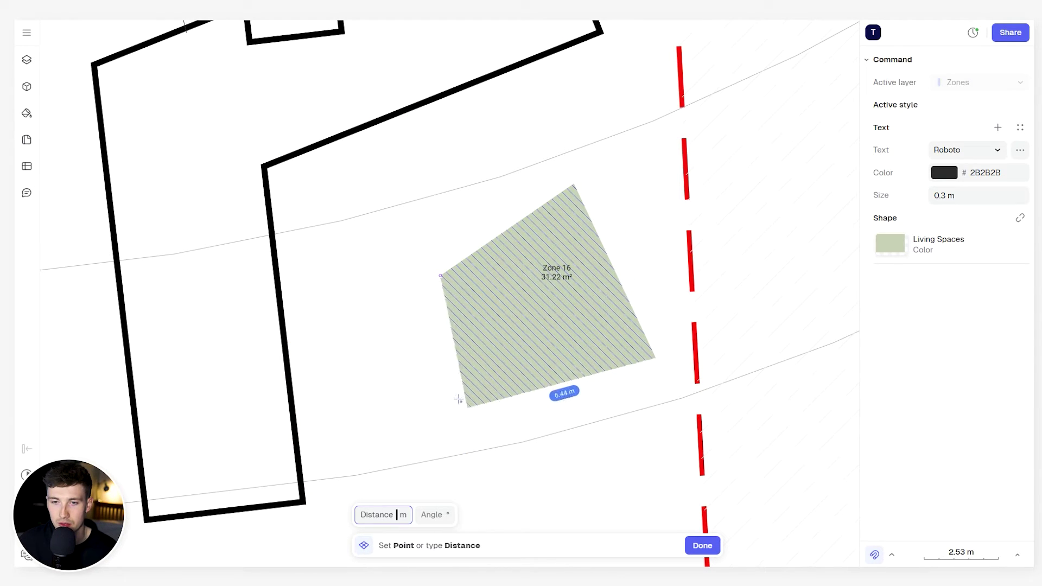
click(468, 408)
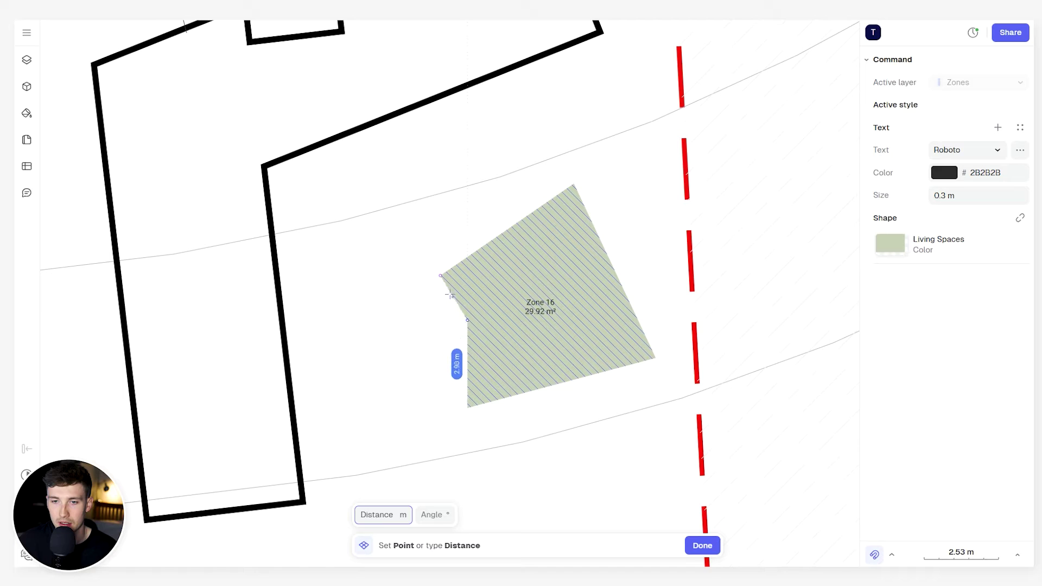
click(436, 263)
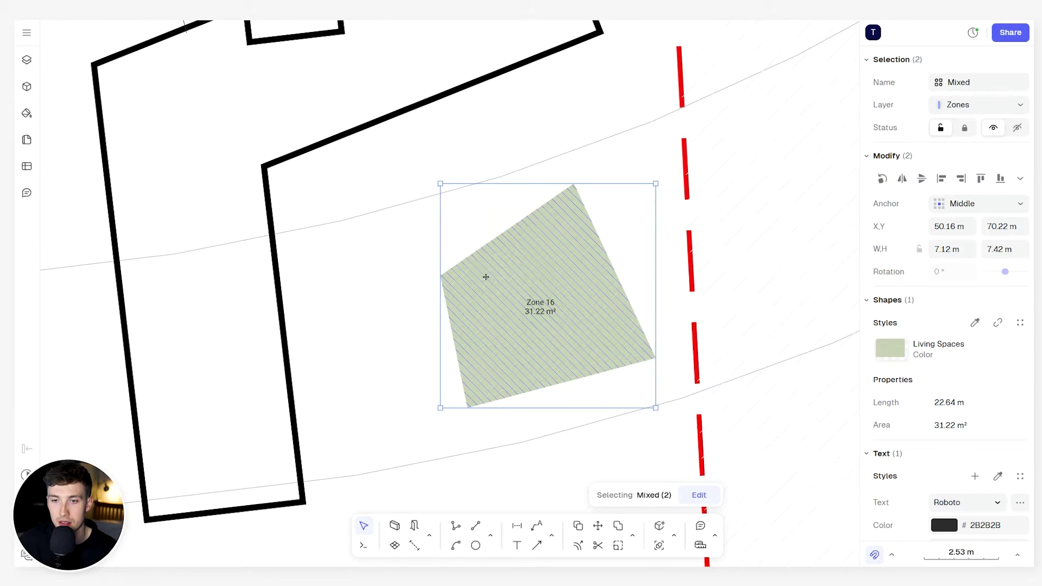
scroll(556, 300, up, 3)
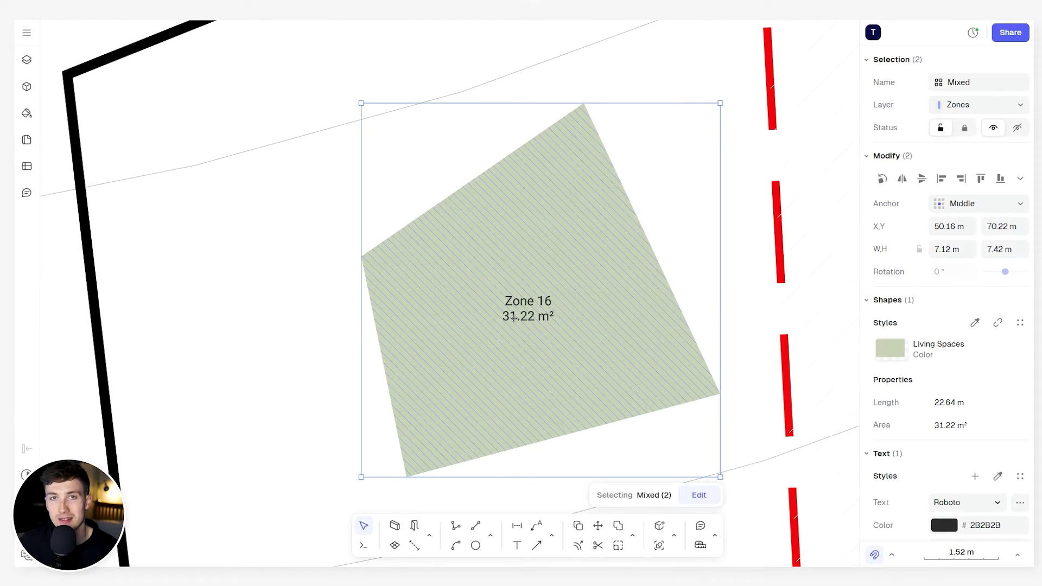
scroll(548, 303, up, 2)
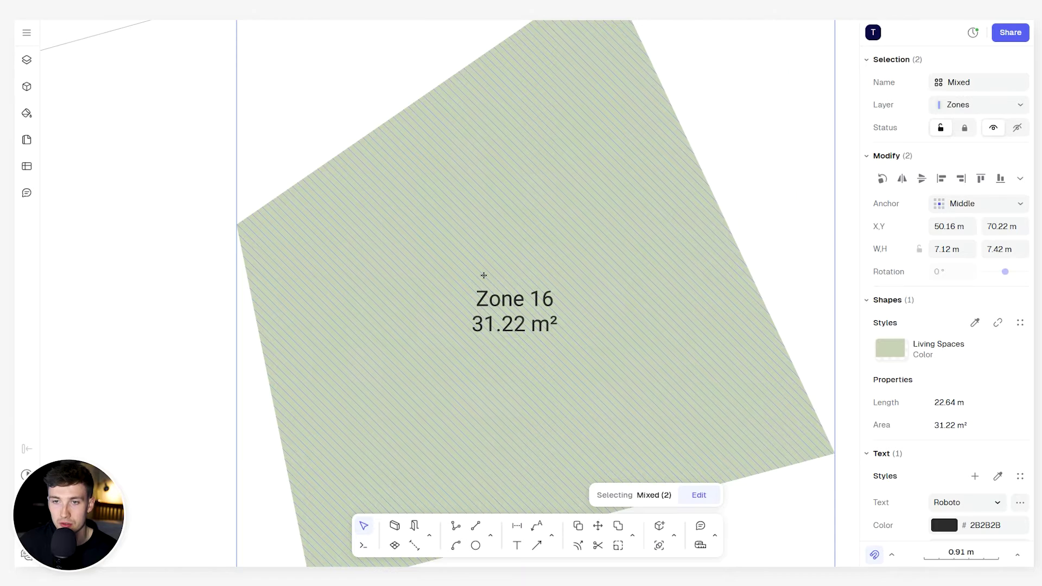
scroll(484, 275, down, 4)
click(287, 202)
scroll(415, 205, up, 2)
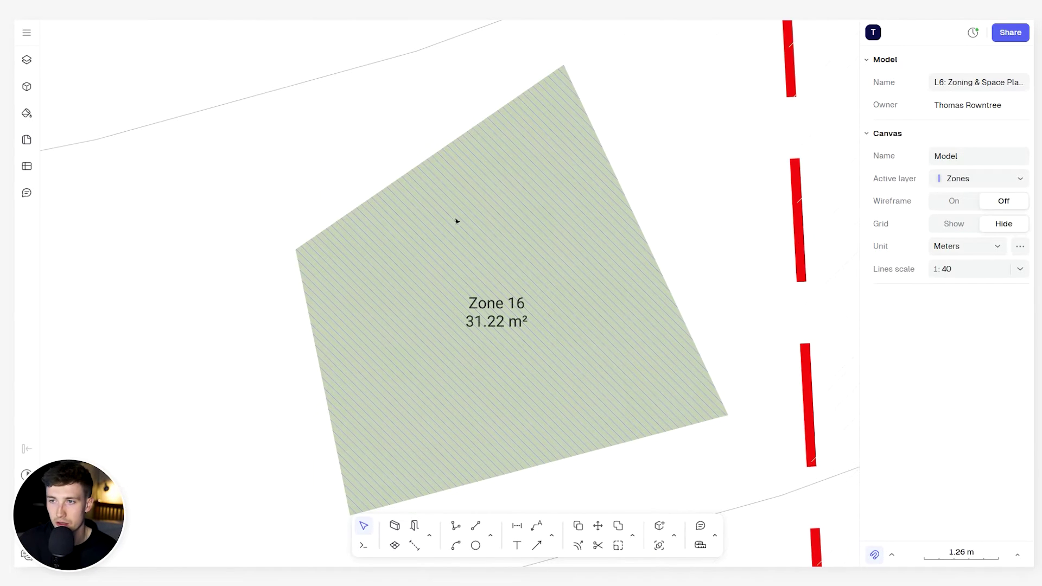
Rename Zone 16 to 'Living spaces', fixing the initial 'Living spces' typo.
click(513, 215)
double_click(998, 82)
text(Living spces)
key(Return)
click(198, 279)
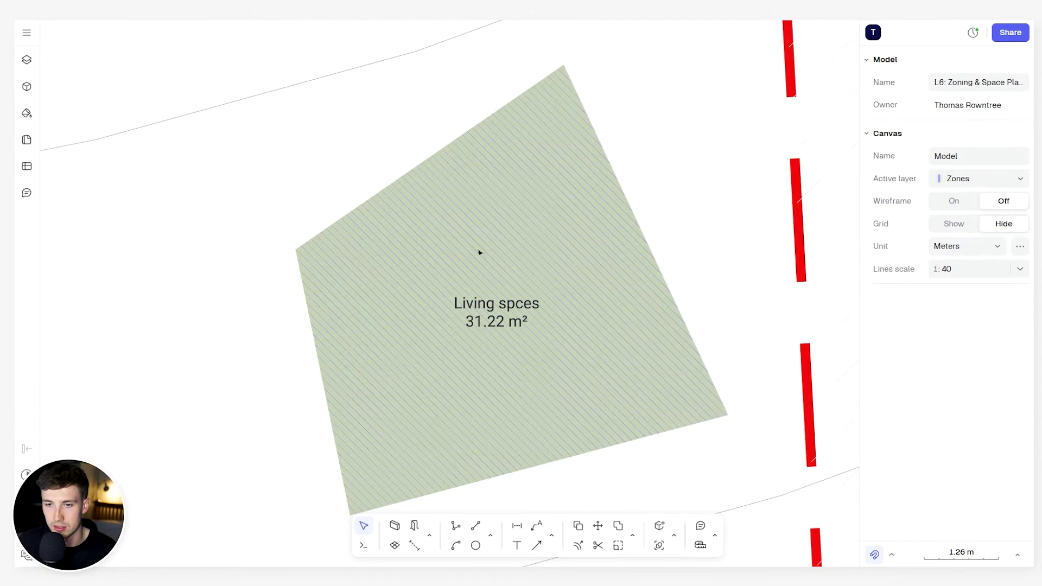
click(520, 308)
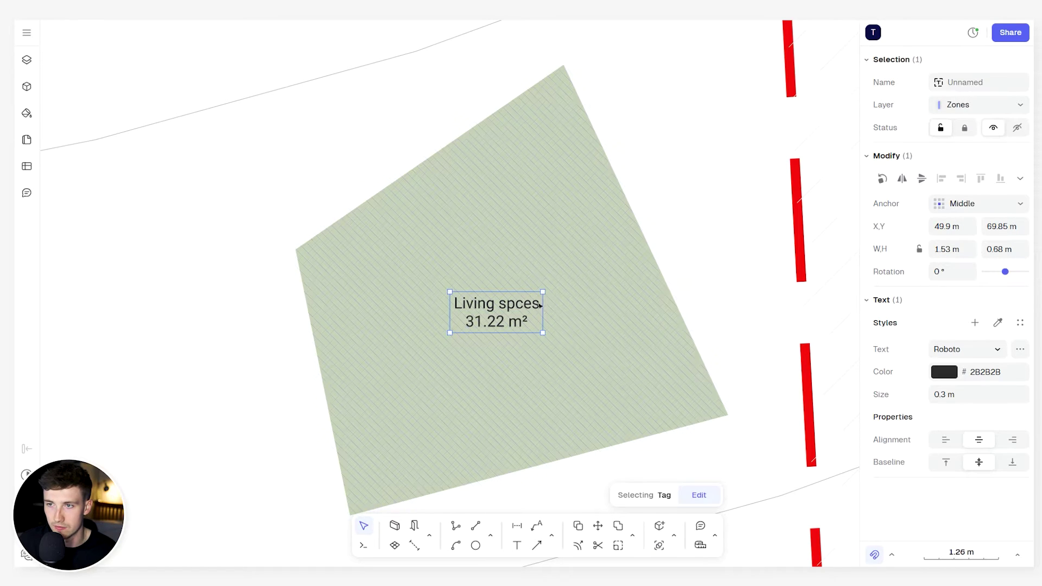
key(Escape)
click(983, 87)
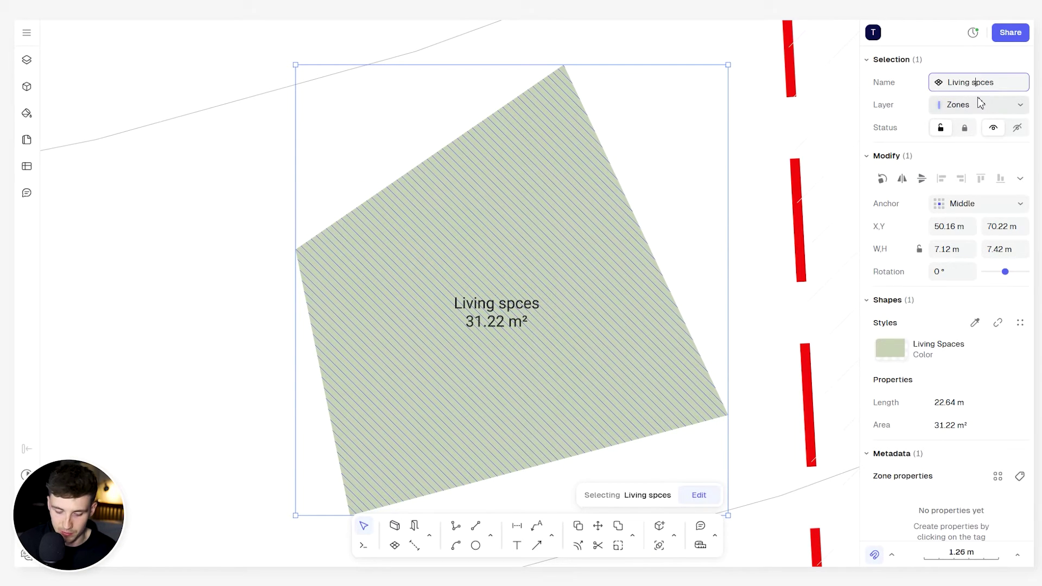
text(a)
click(266, 207)
Pull the zone's top corner down, reducing its area to 27.27 m².
scroll(374, 256, down, 3)
click(511, 249)
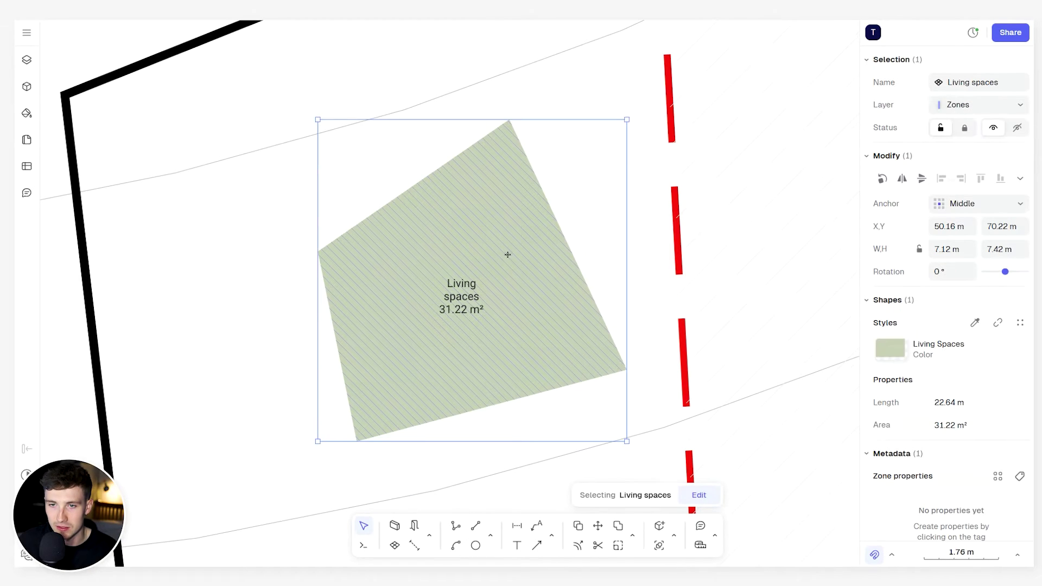
double_click(512, 249)
drag(511, 120, 509, 169)
key(Escape)
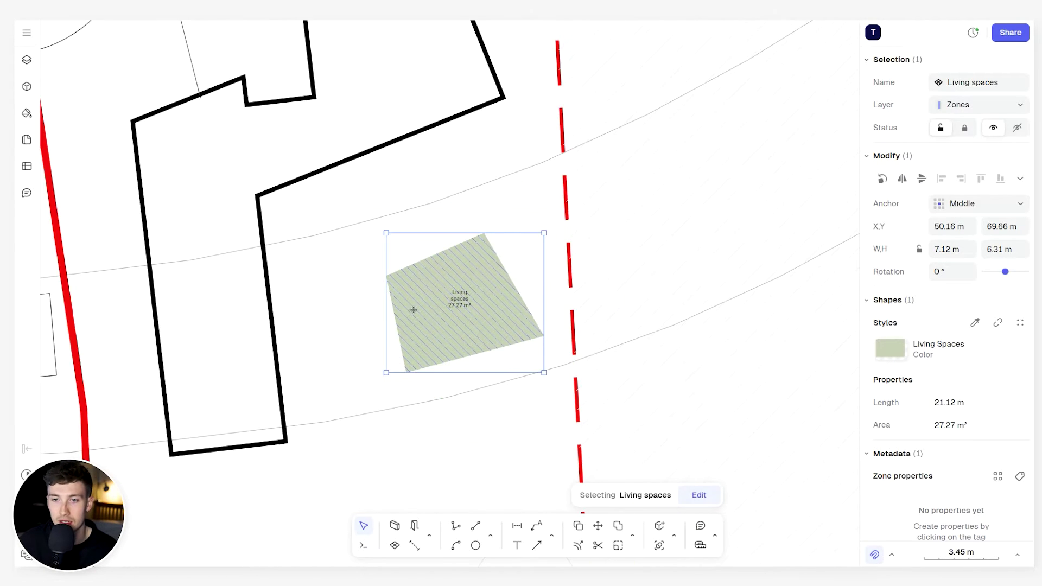
Delete the trial Living spaces zone from the site plan.
scroll(414, 310, up, 3)
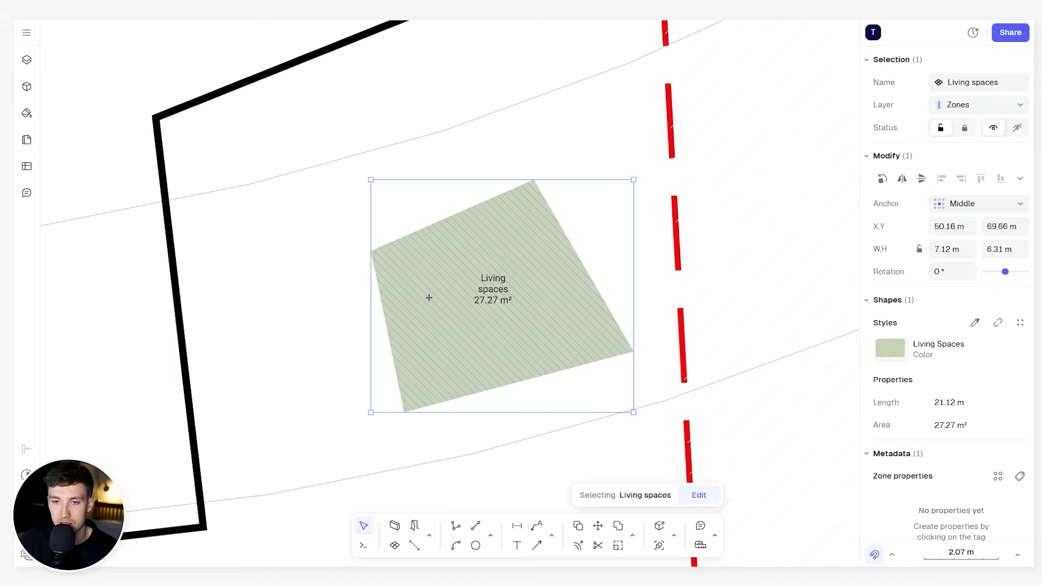
scroll(433, 299, down, 4)
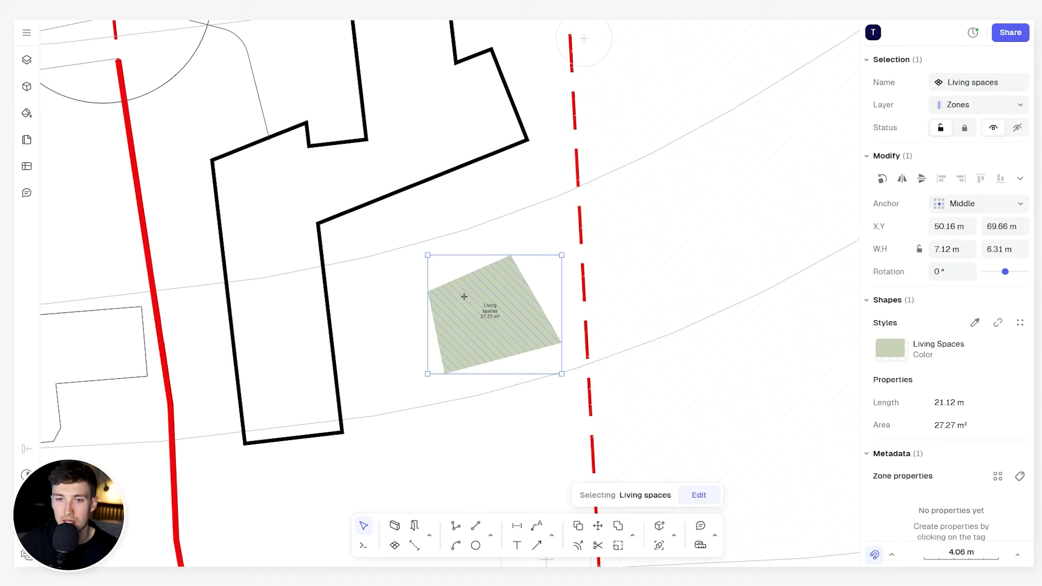
key(Delete)
scroll(483, 298, up, 3)
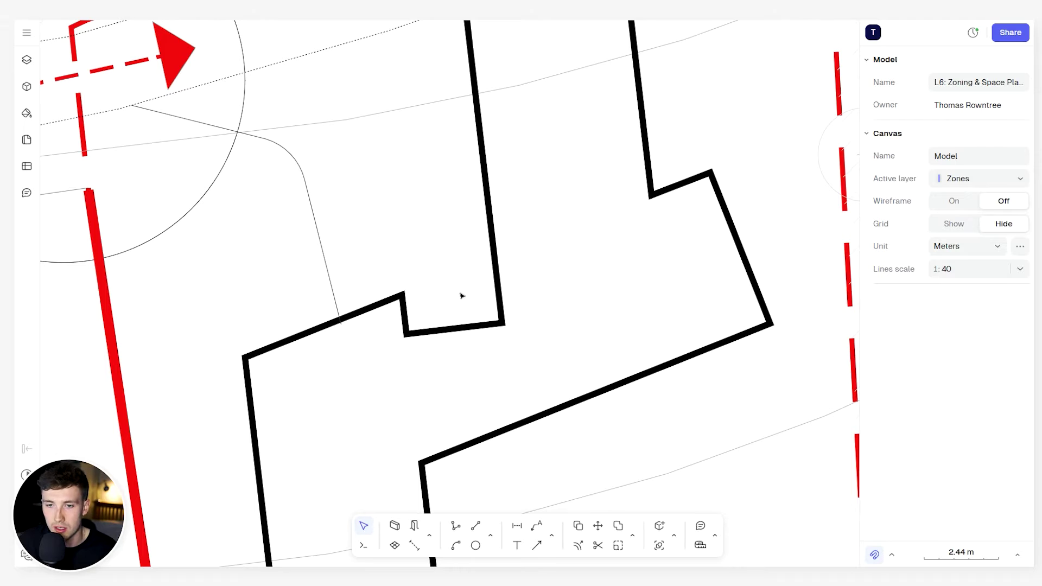
scroll(452, 290, down, 2)
middle_drag(455, 305, 461, 281)
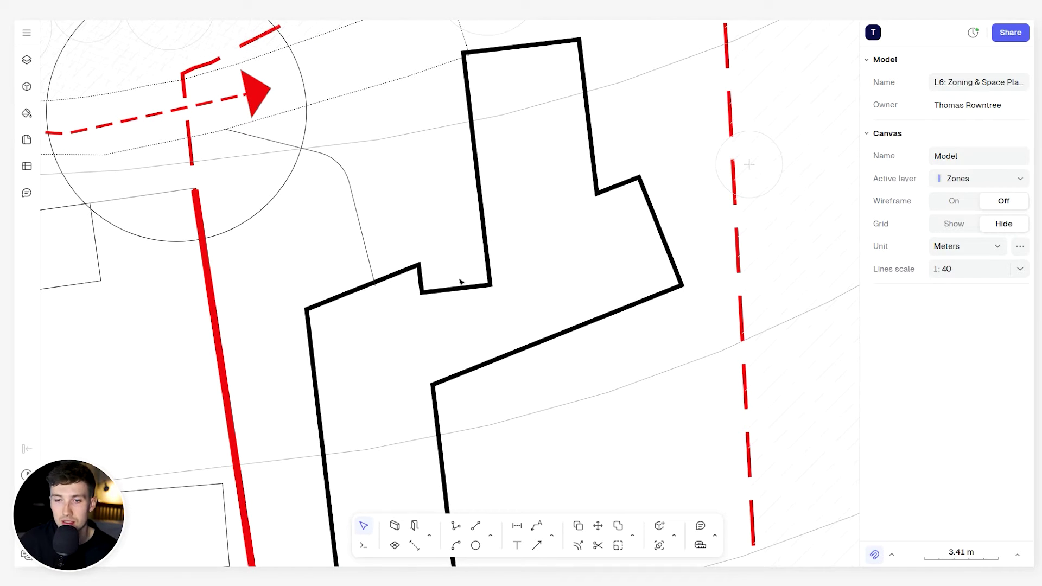
scroll(431, 264, down, 2)
middle_drag(428, 265, 480, 214)
scroll(475, 217, down, 2)
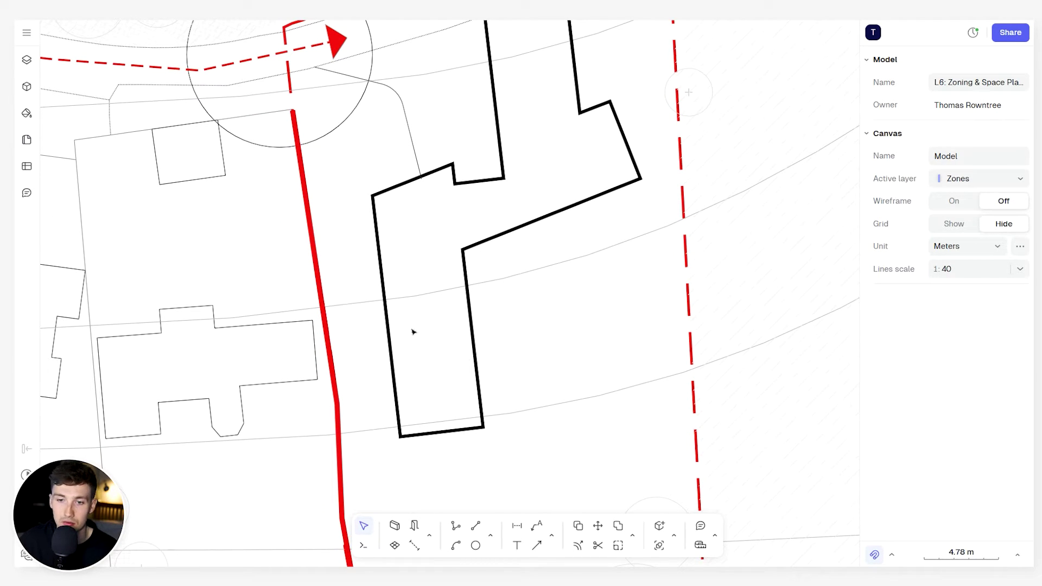
scroll(455, 258, up, 3)
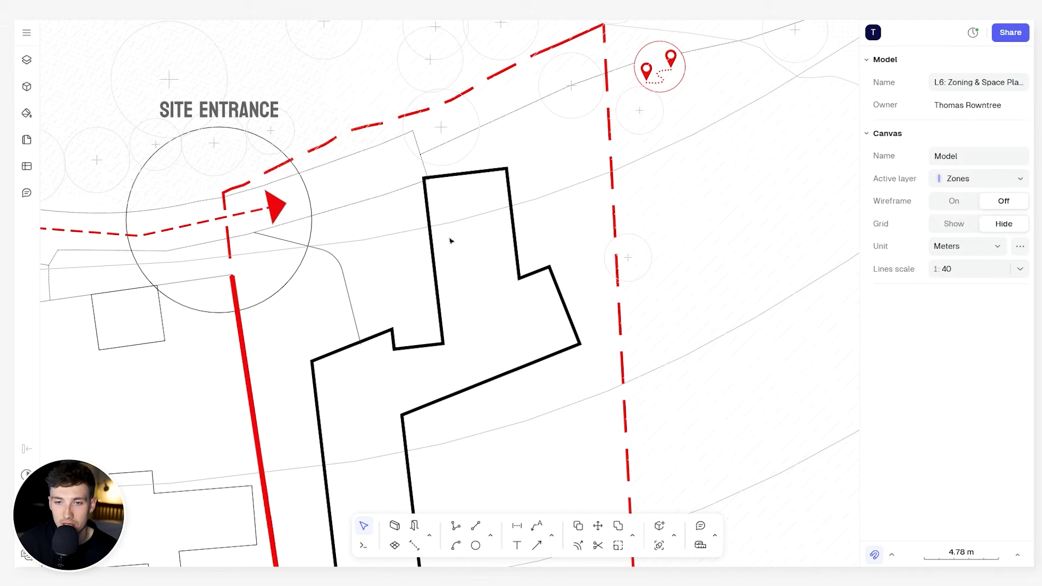
scroll(428, 259, down, 3)
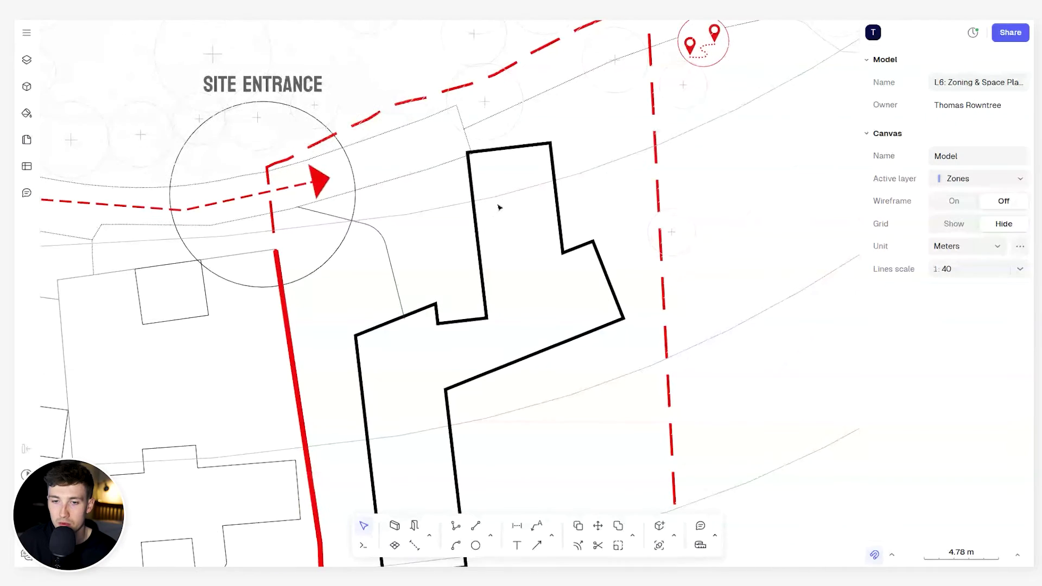
ctrl+scroll(498, 205, up, 3)
scroll(496, 219, down, 2)
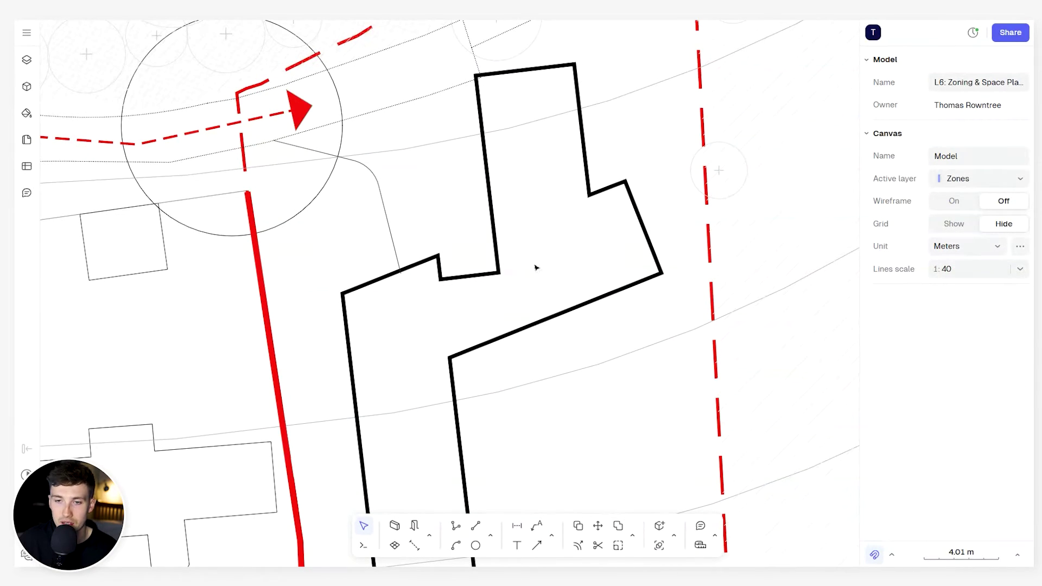
scroll(516, 277, down, 2)
ctrl+scroll(489, 254, down, 4)
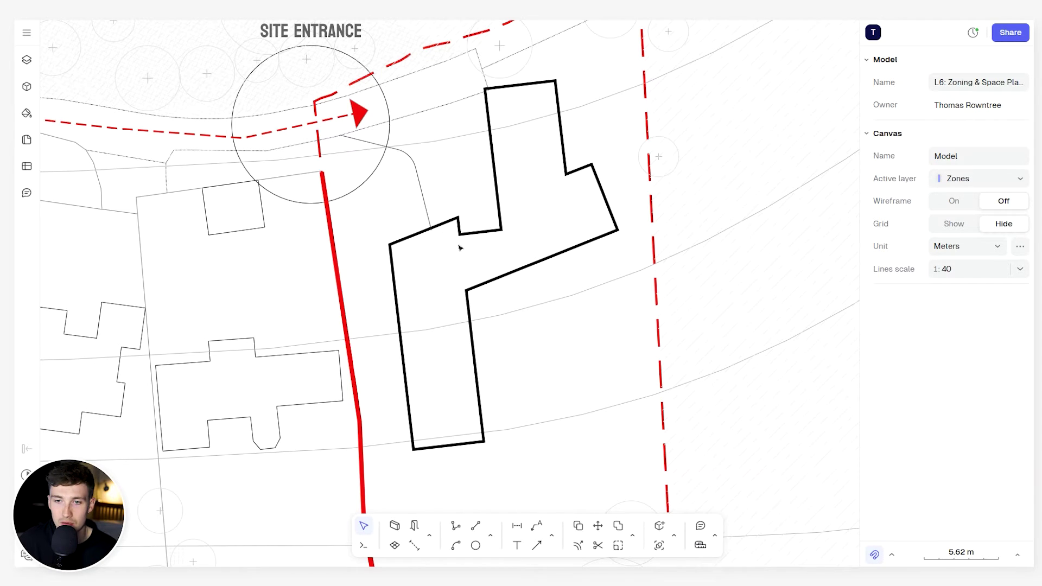
ctrl+scroll(485, 279, up, 5)
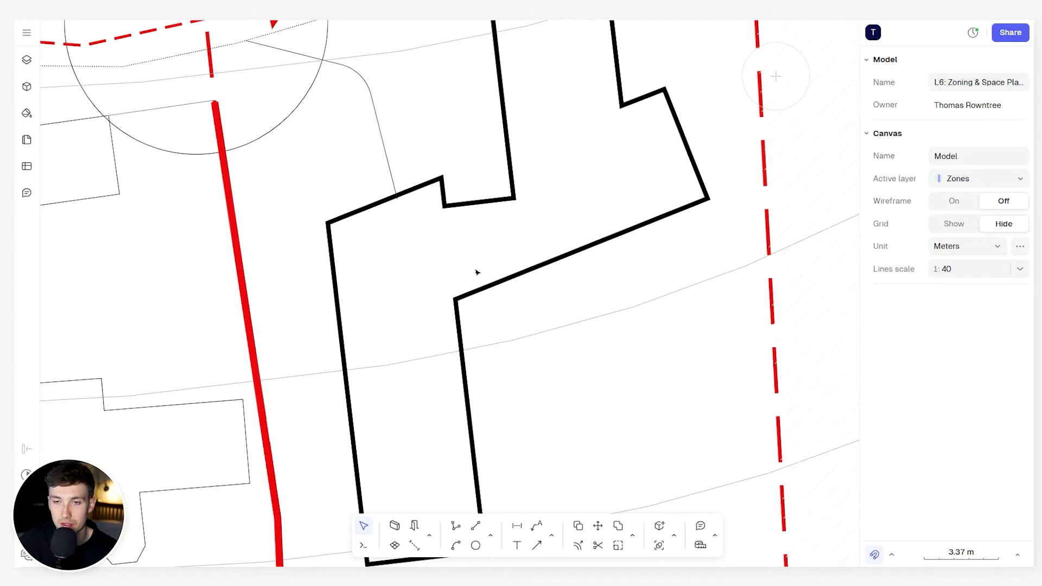
Draw a 12.43 m² Zone 16 across the link between the building's two wings.
click(429, 535)
click(459, 484)
scroll(461, 167, up, 5)
scroll(437, 223, down, 2)
click(426, 223)
click(446, 407)
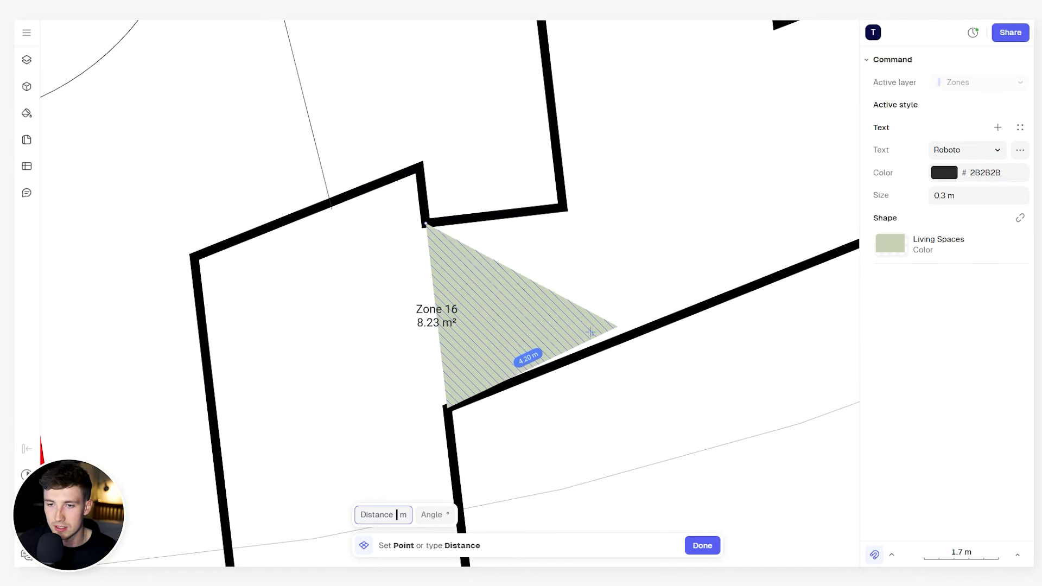
click(606, 343)
click(562, 210)
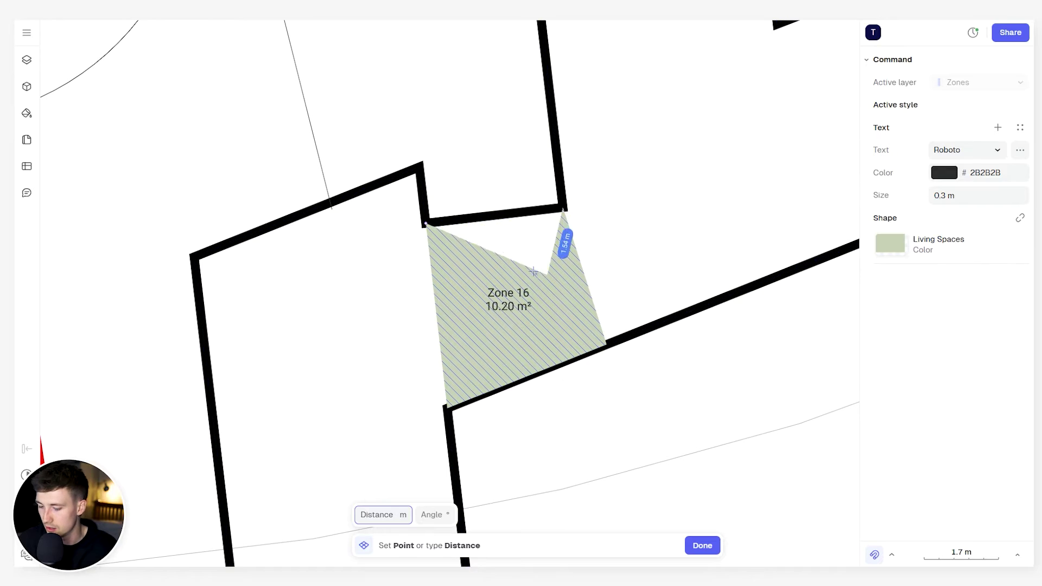
double_click(555, 220)
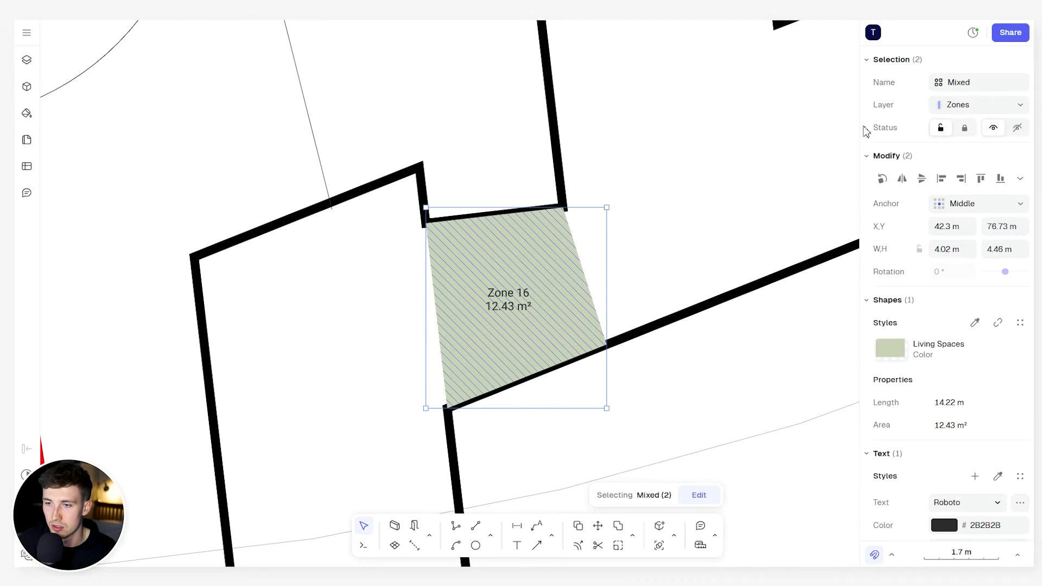
Apply the Circulation style to Zone 16 and deselect it.
click(1020, 322)
scroll(771, 376, down, 10)
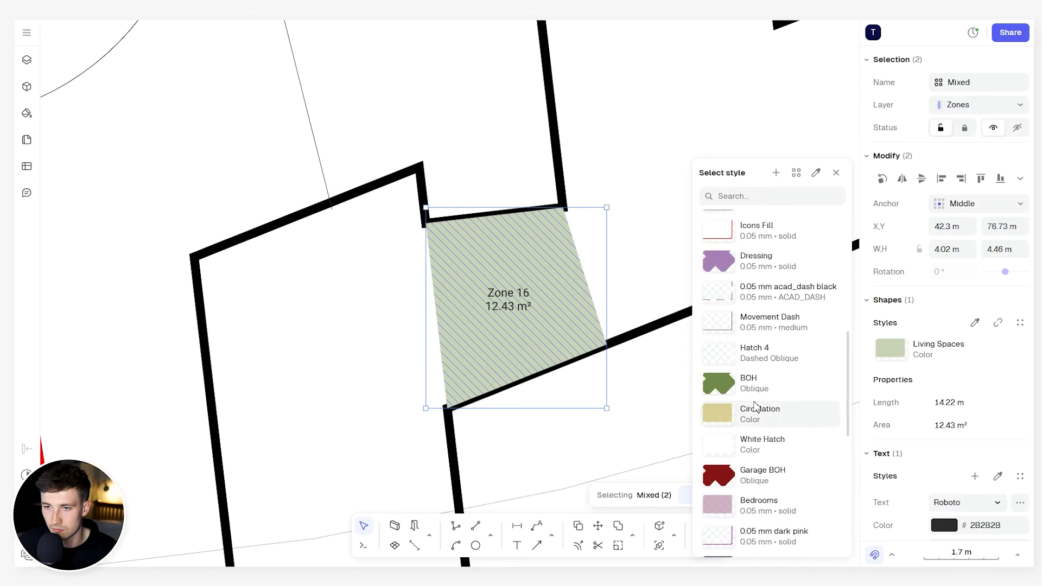
click(721, 285)
click(491, 186)
scroll(502, 246, down, 5)
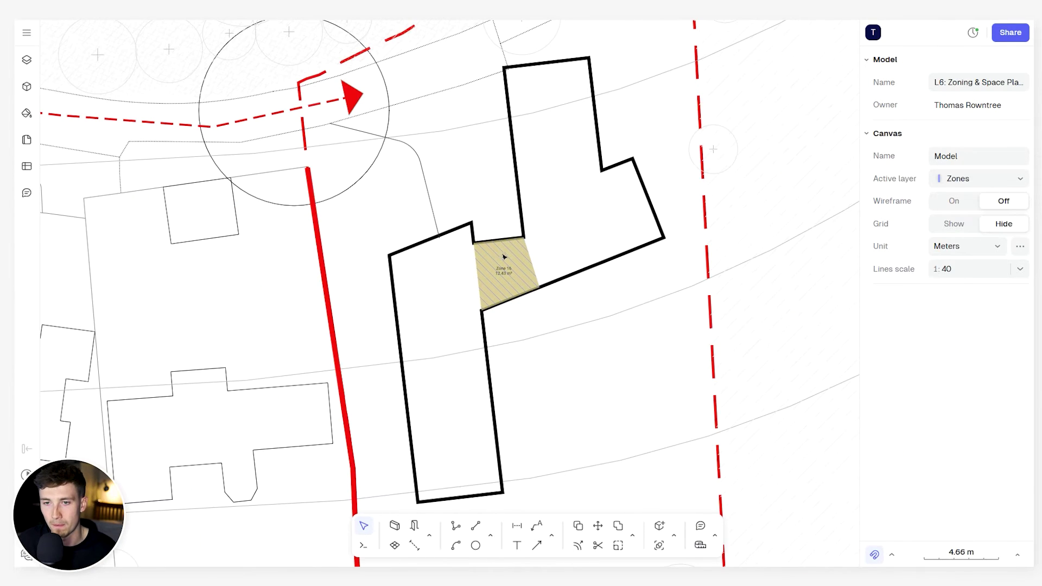
scroll(502, 242, up, 5)
scroll(484, 199, down, 2)
scroll(458, 153, down, 1)
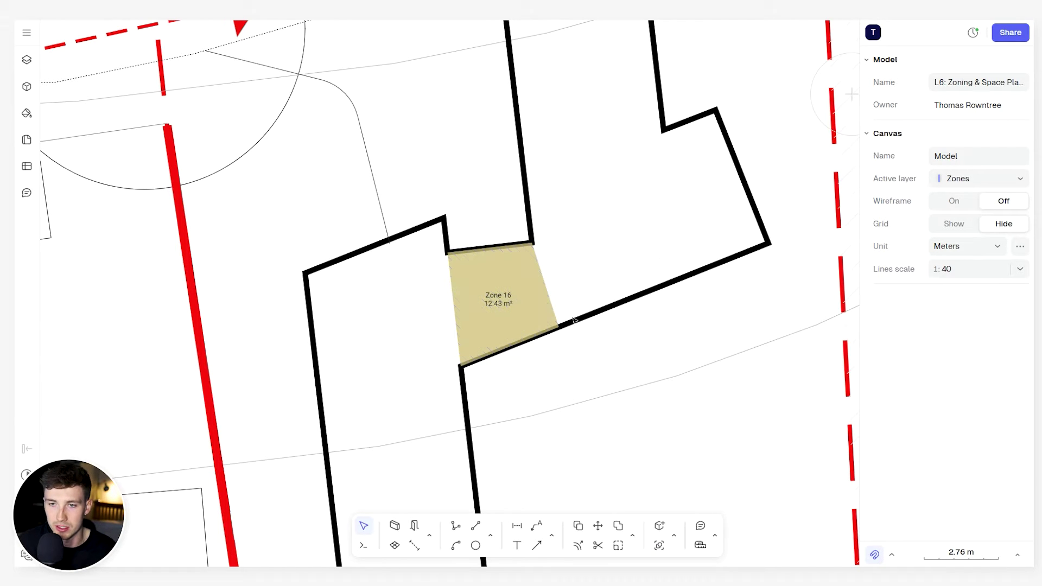
scroll(563, 272, up, 3)
scroll(595, 396, down, 5)
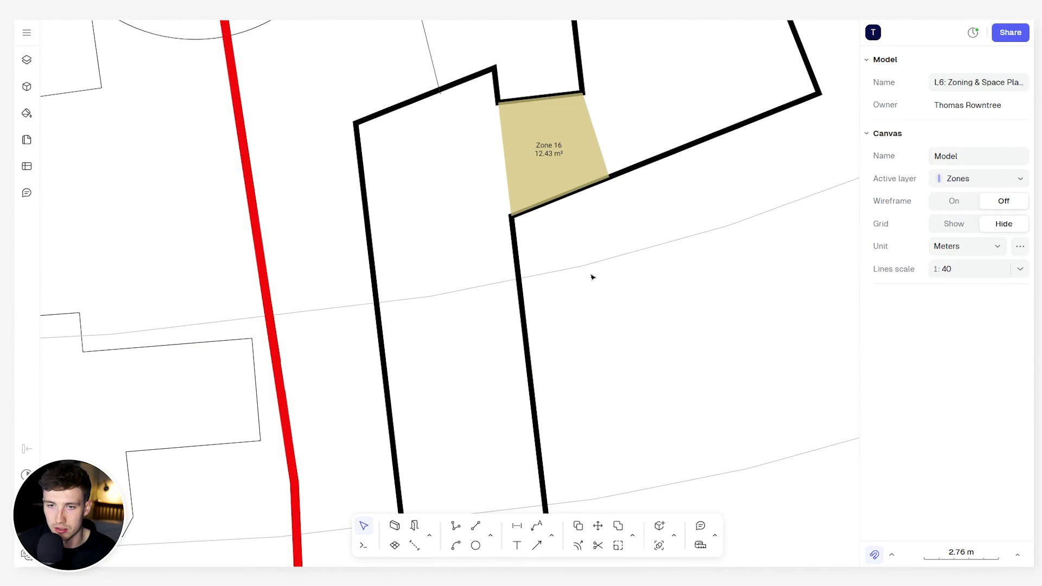
Create the 82.45 m² Zone 17 by picking inside the long left wing room.
click(468, 145)
key(Escape)
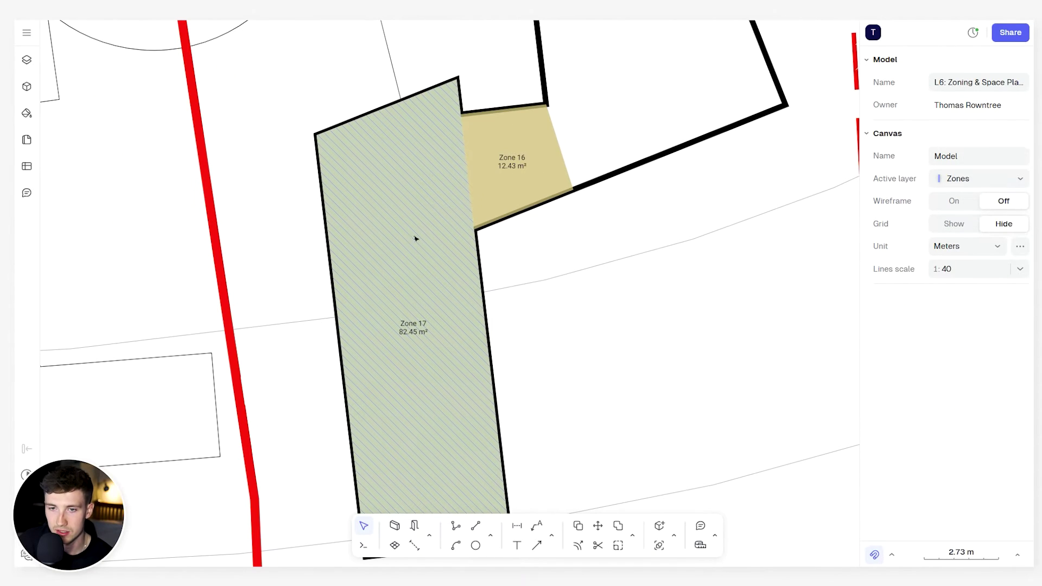
ctrl+scroll(409, 348, up, 5)
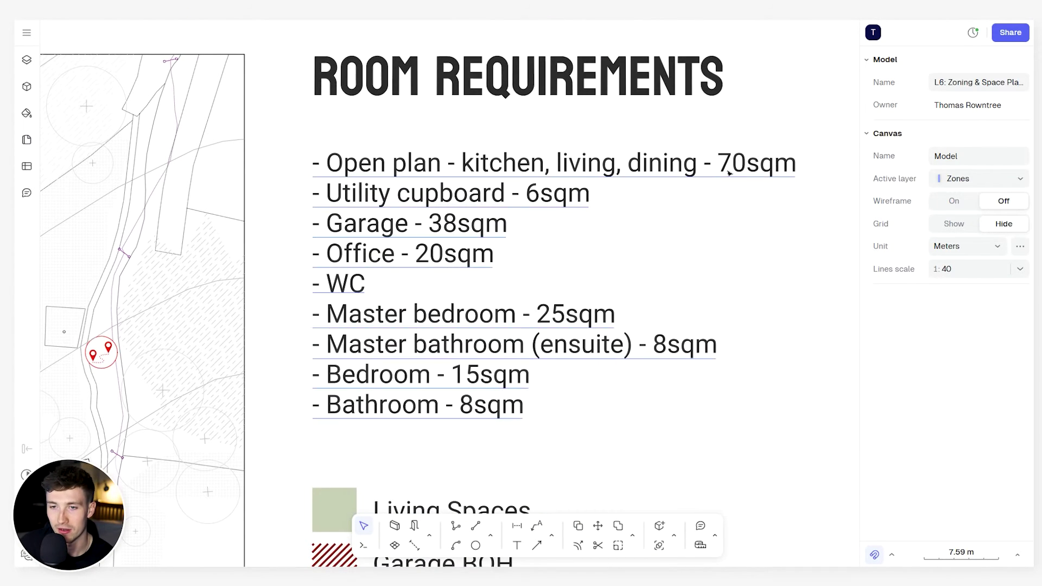
scroll(729, 173, down, 2)
scroll(729, 172, right, 3)
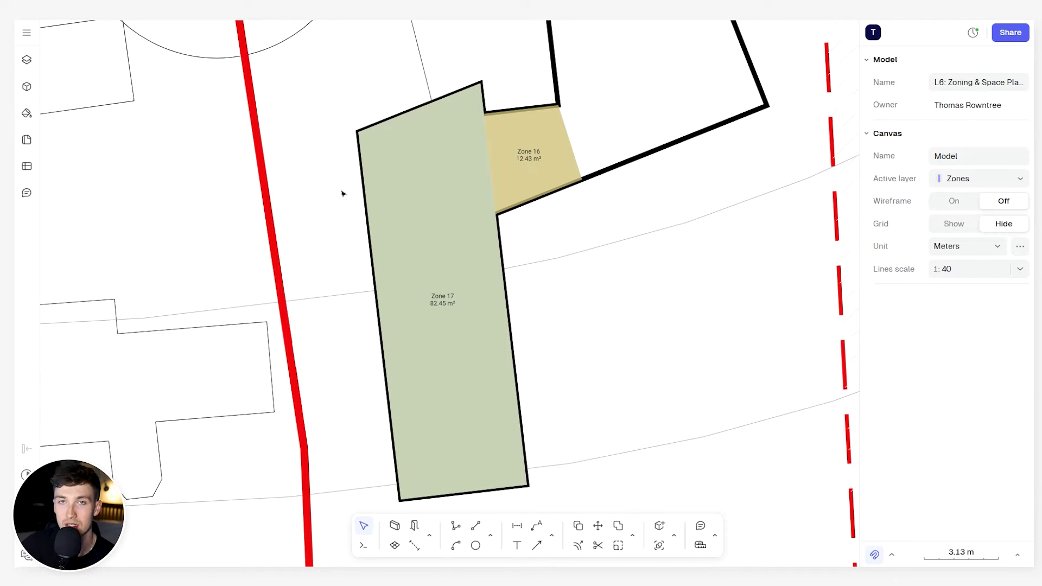
scroll(458, 224, up, 2)
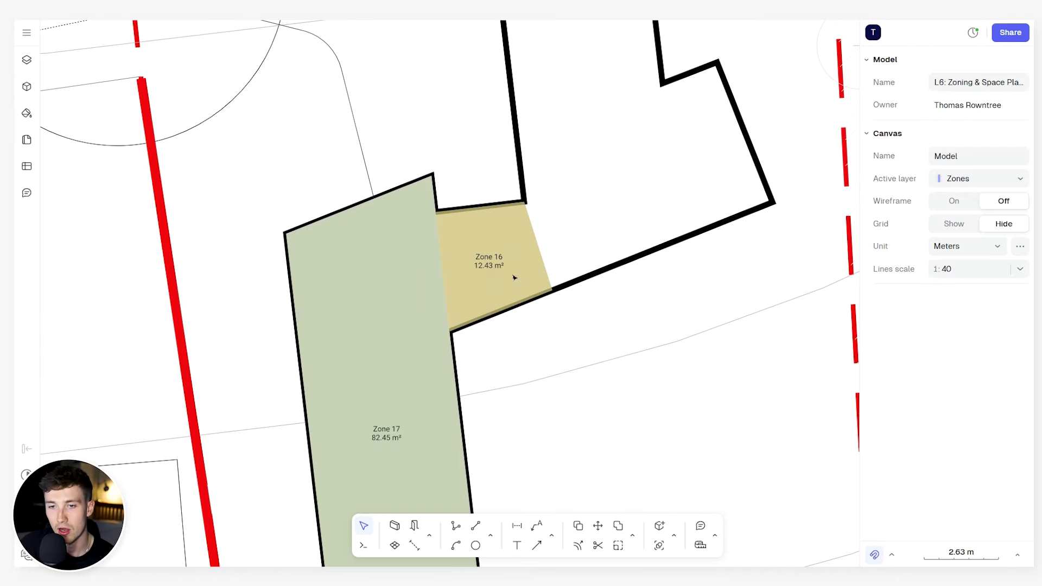
Drag Zone 16's two right-hand corners out to the wing walls, growing it from 12.43 to 19.47 m².
click(429, 536)
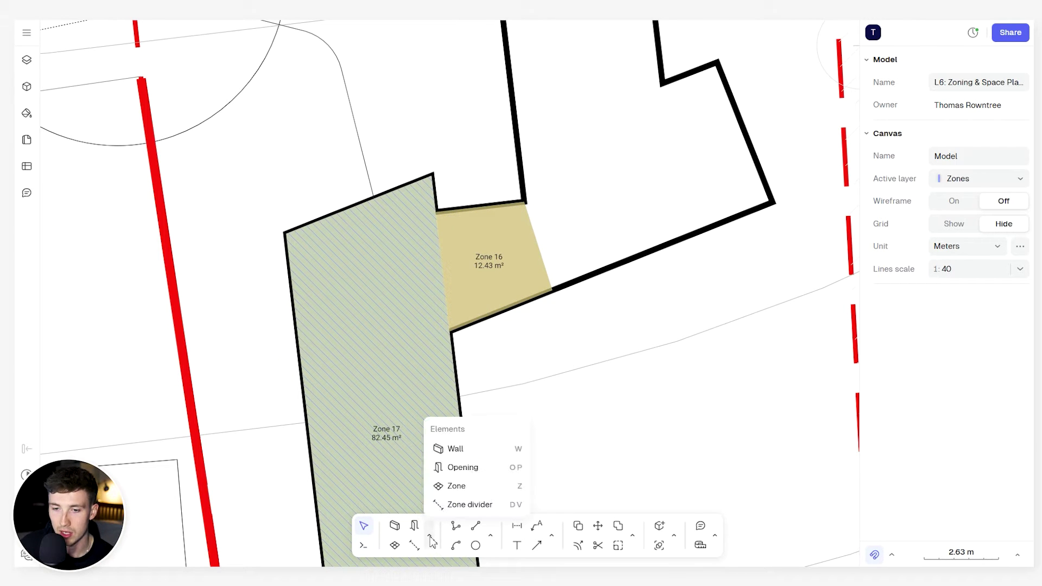
click(461, 487)
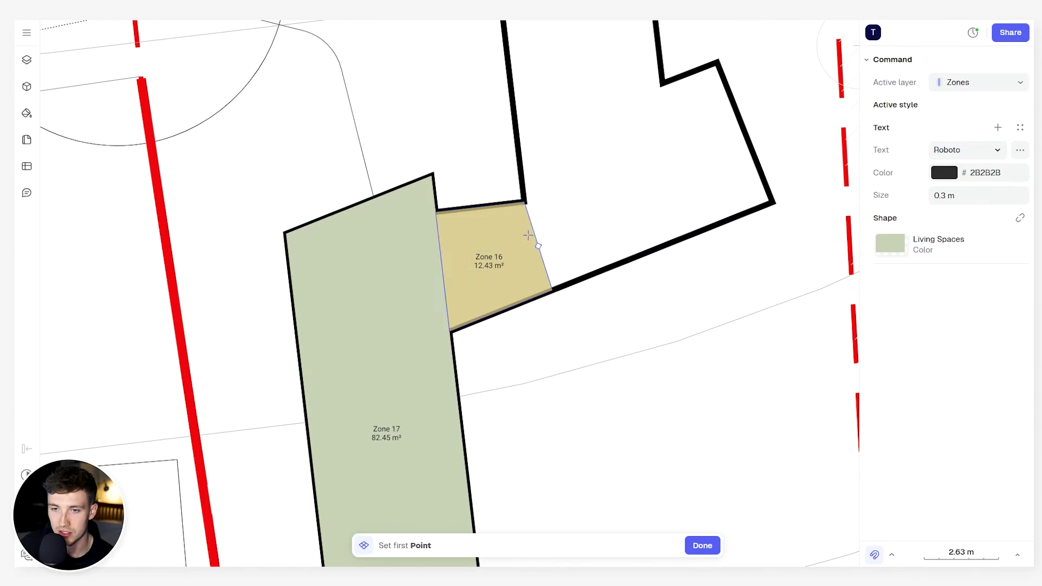
scroll(512, 346, up, 4)
key(Escape)
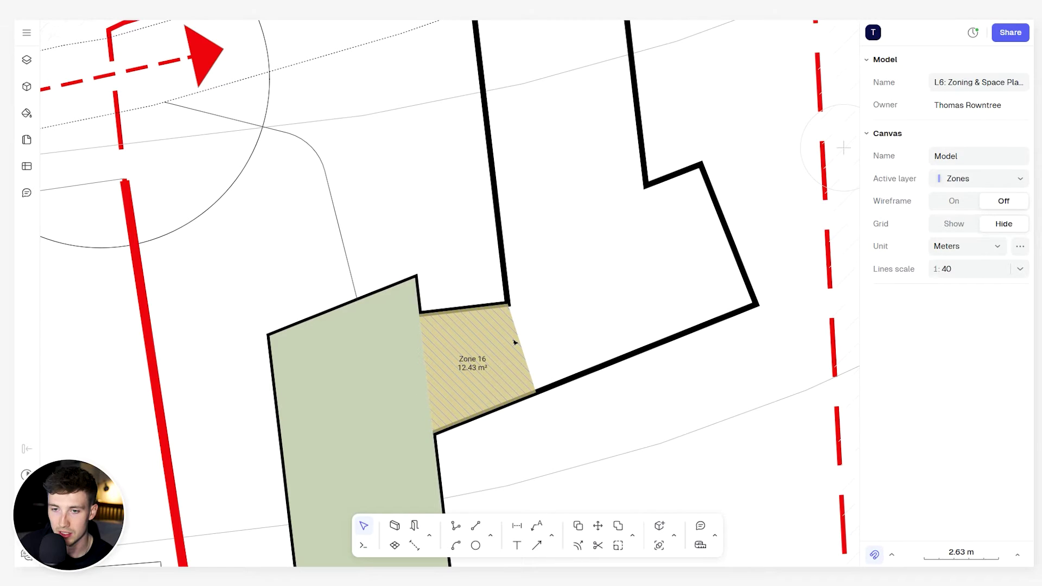
double_click(515, 342)
drag(509, 304, 588, 295)
drag(538, 393, 601, 367)
scroll(601, 367, down, 5)
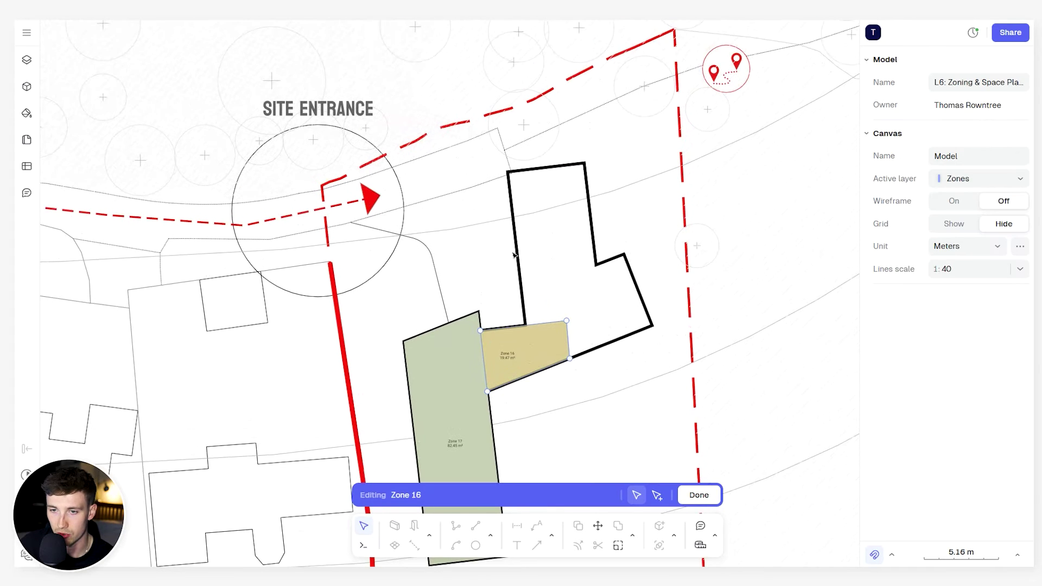
scroll(539, 259, up, 3)
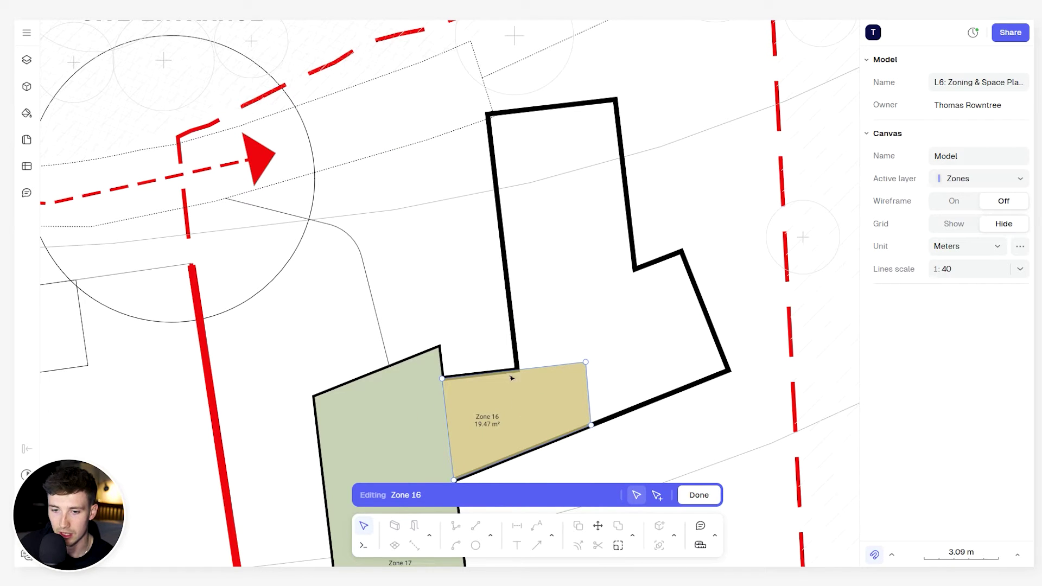
click(490, 436)
key(Escape)
click(429, 535)
click(467, 482)
click(488, 113)
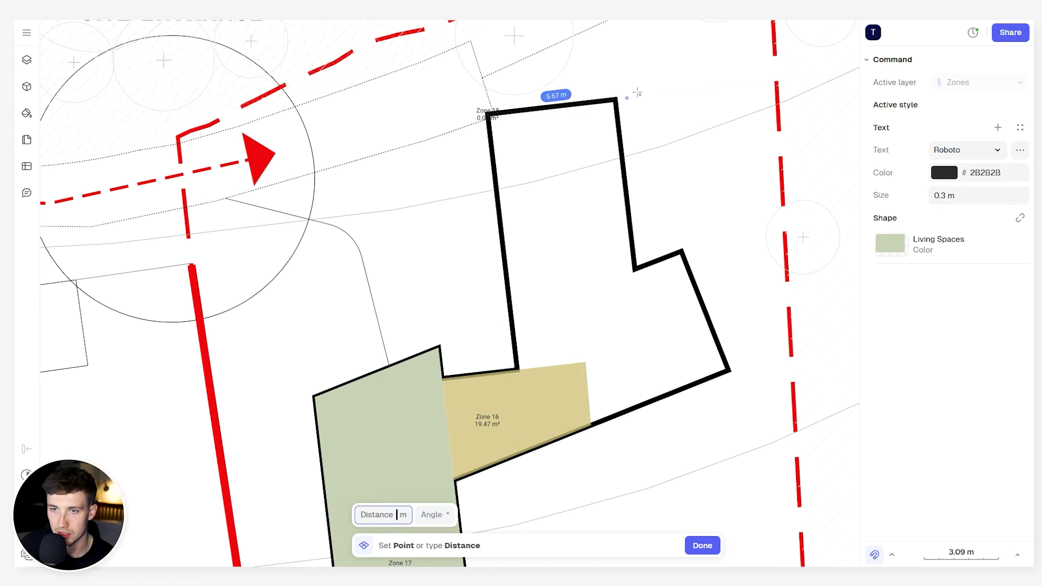
click(616, 99)
click(634, 269)
click(512, 319)
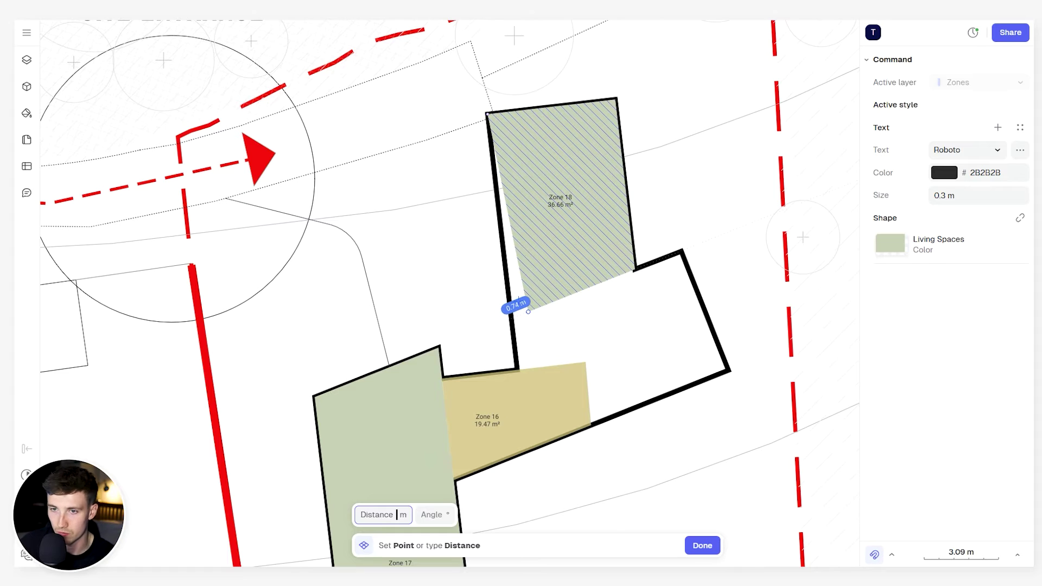
double_click(528, 311)
scroll(521, 307, down, 3)
scroll(503, 305, up, 5)
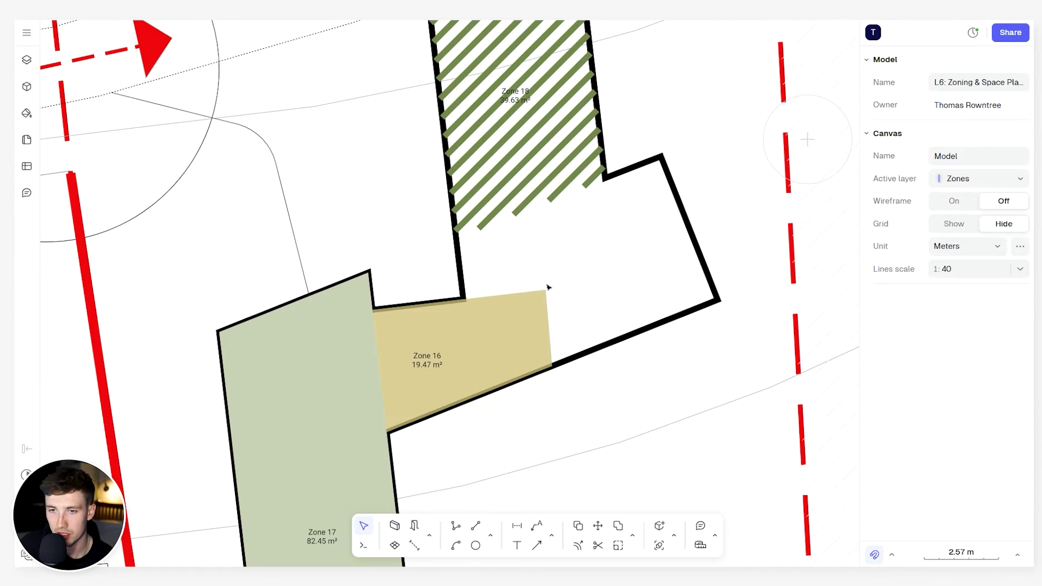
scroll(609, 263, down, 2)
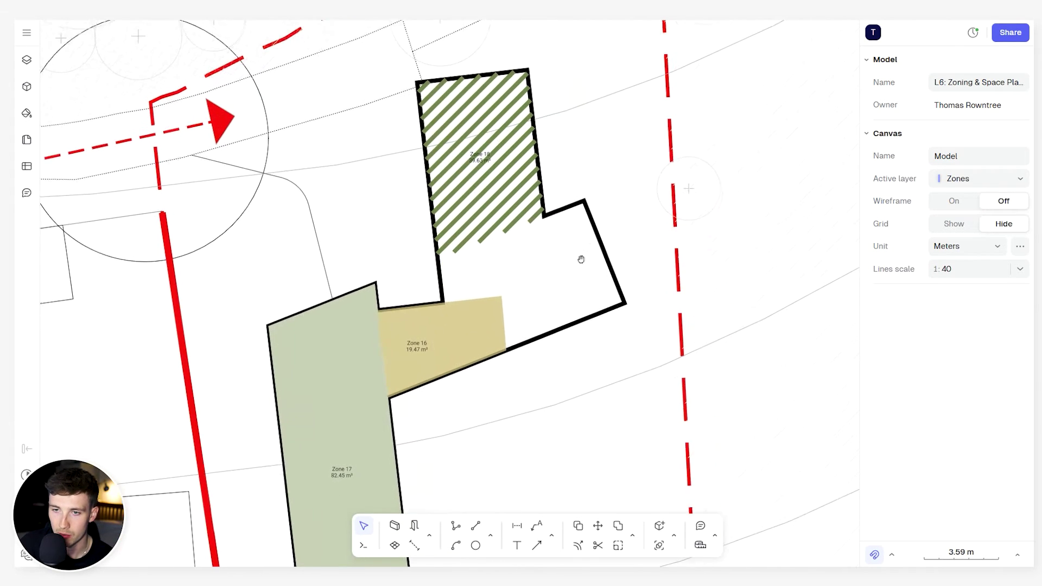
scroll(550, 319, up, 1)
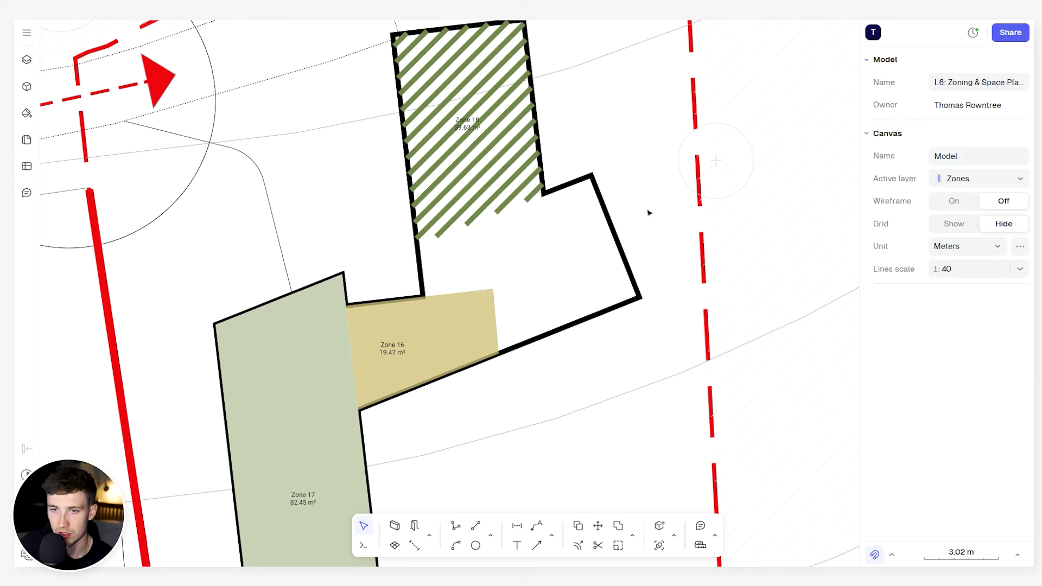
middle_drag(522, 286, 534, 288)
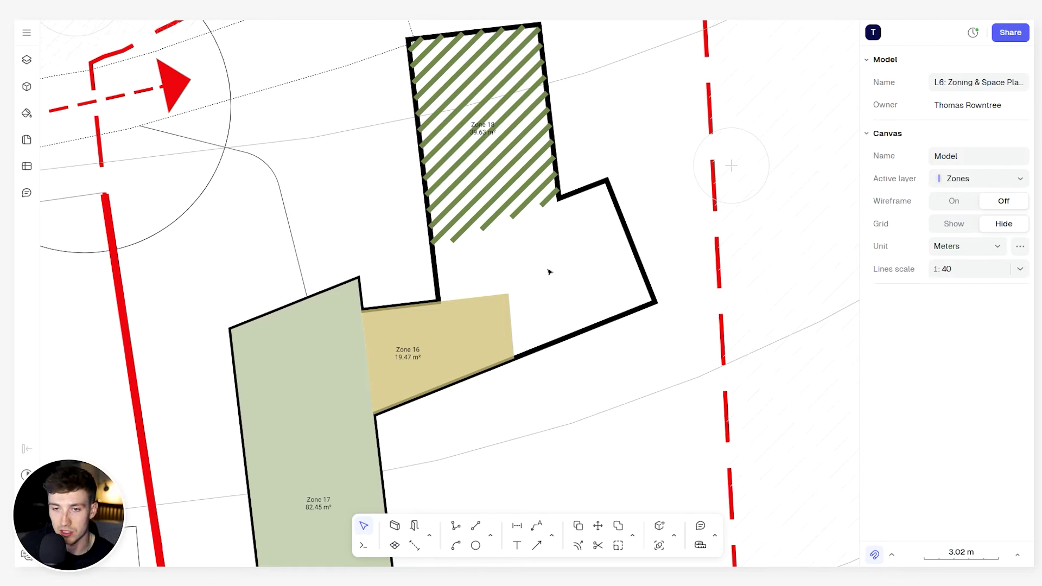
middle_drag(549, 267, 564, 277)
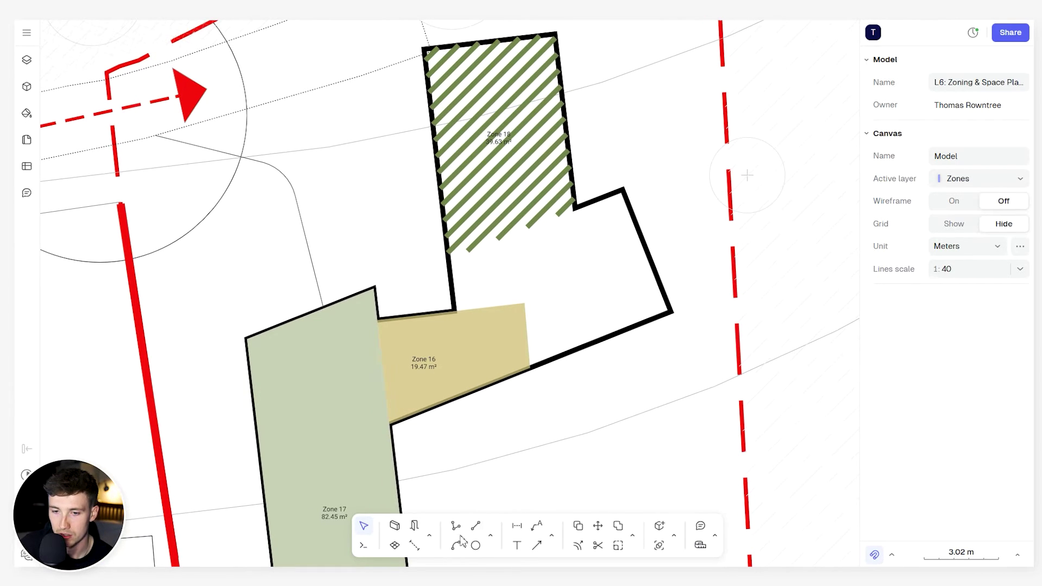
Draw the four-corner 20.55 m² Zone 19 in the eastern wing room beside Zone 18.
click(430, 537)
click(474, 489)
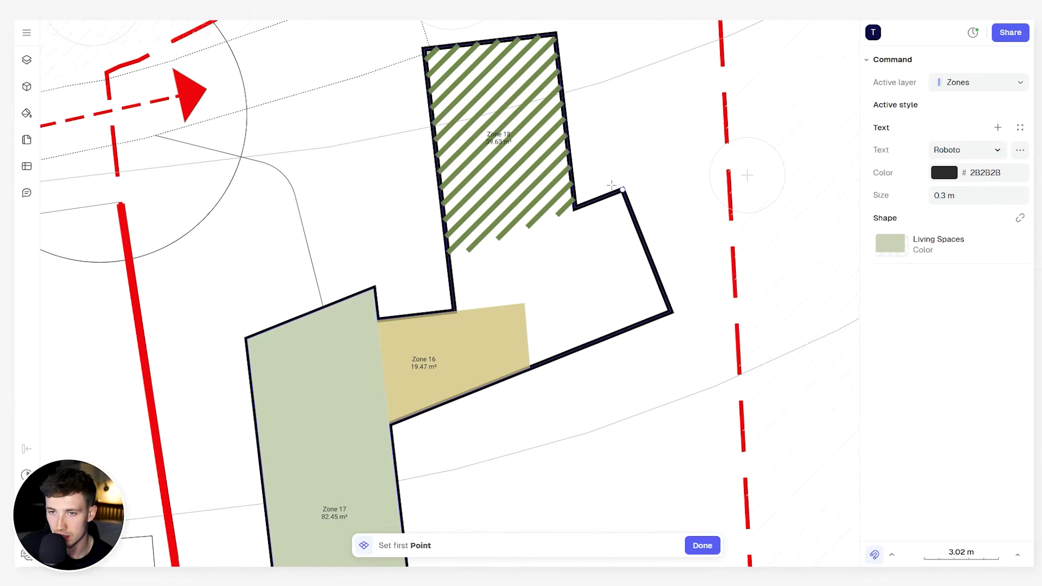
click(623, 189)
click(529, 226)
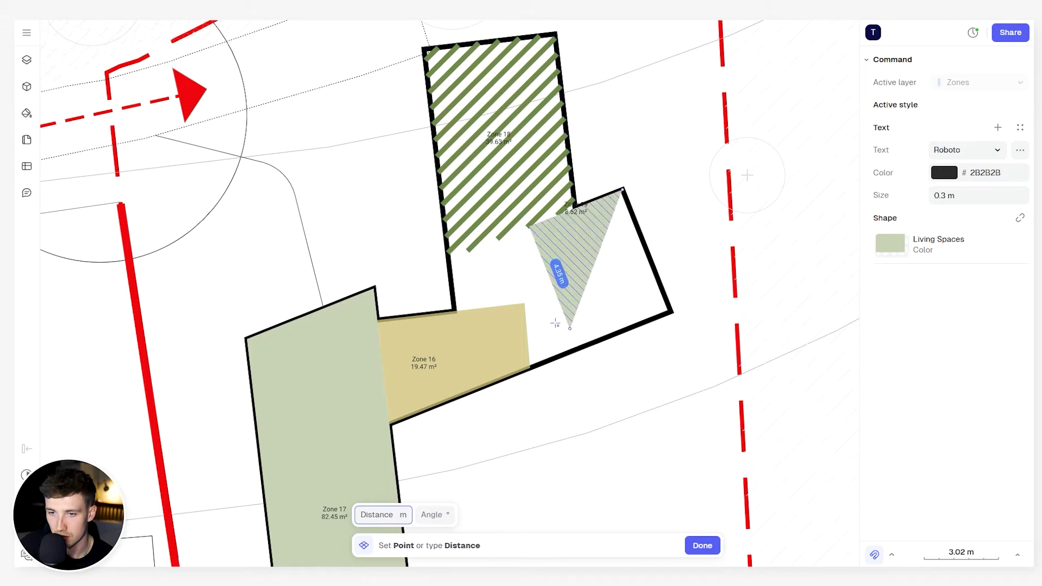
click(577, 347)
click(672, 312)
click(623, 189)
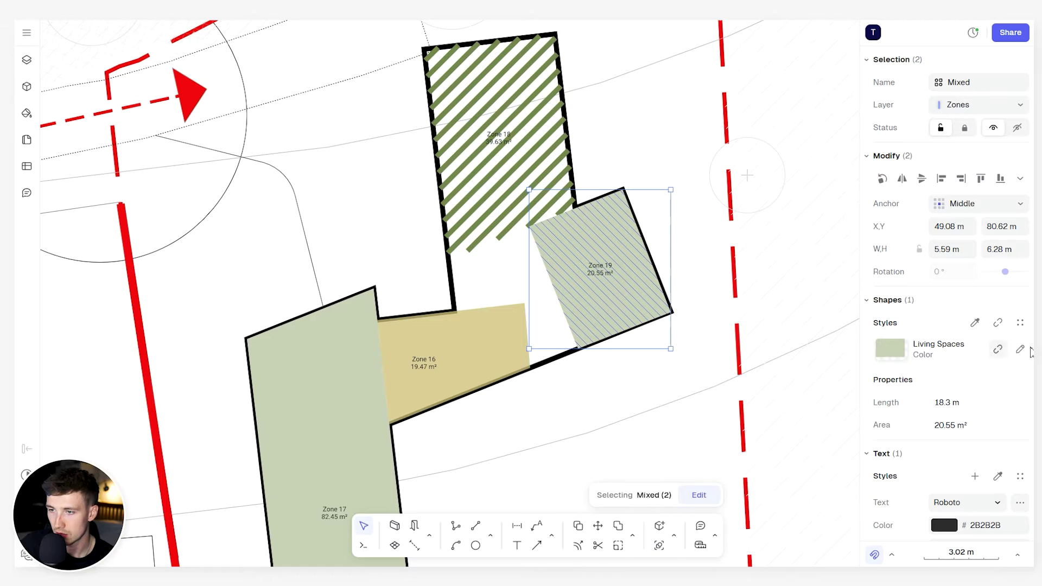
Choose Zone 19's fill from the style list, giving it Living Spaces green.
click(1019, 324)
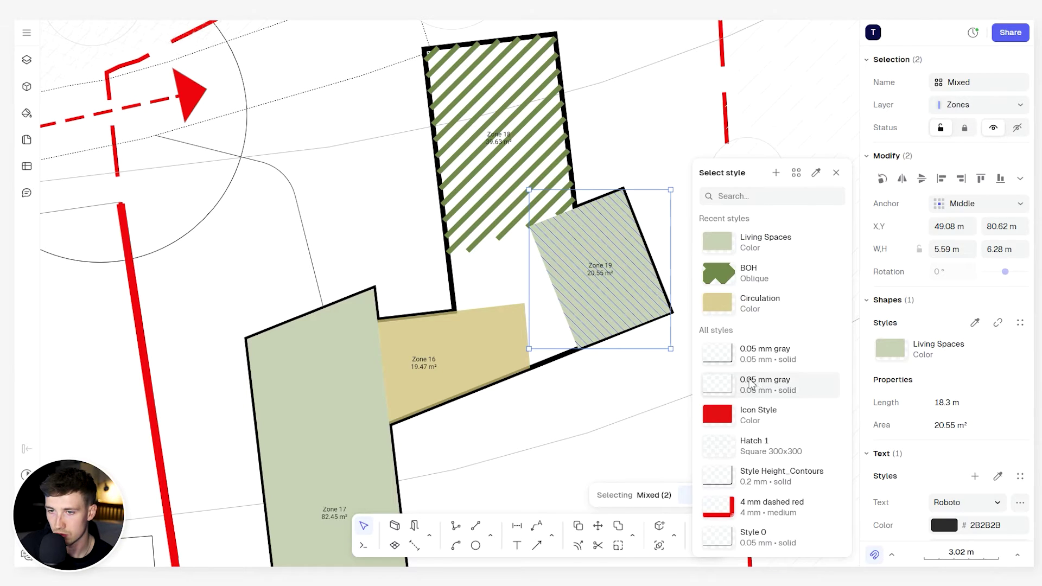
scroll(751, 388, down, 5)
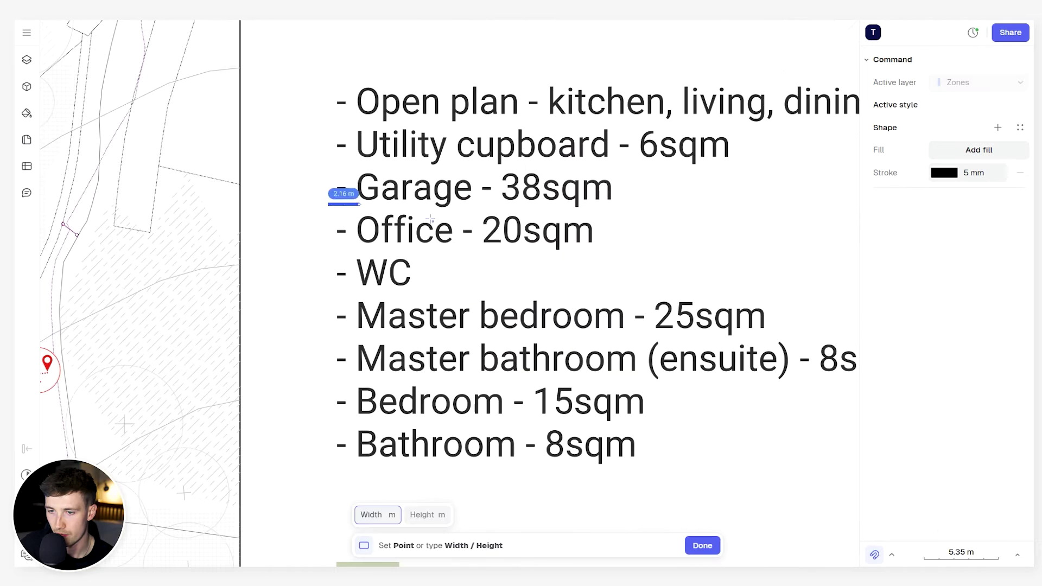
click(328, 205)
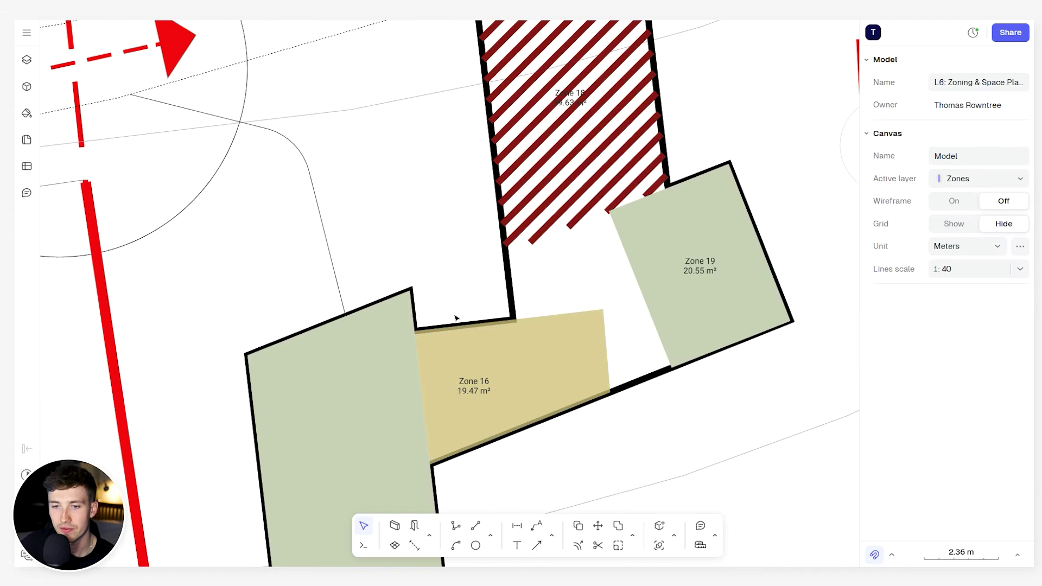
Scroll the view to inspect Zone 16, Zone 19 and the circulation area between them.
scroll(471, 293, up, 2)
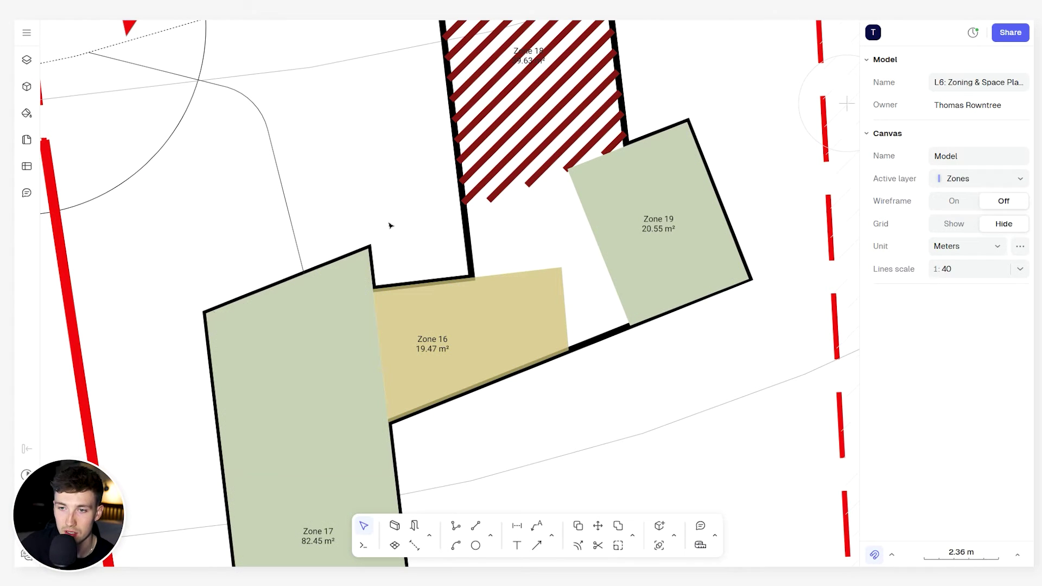
scroll(505, 251, down, 2)
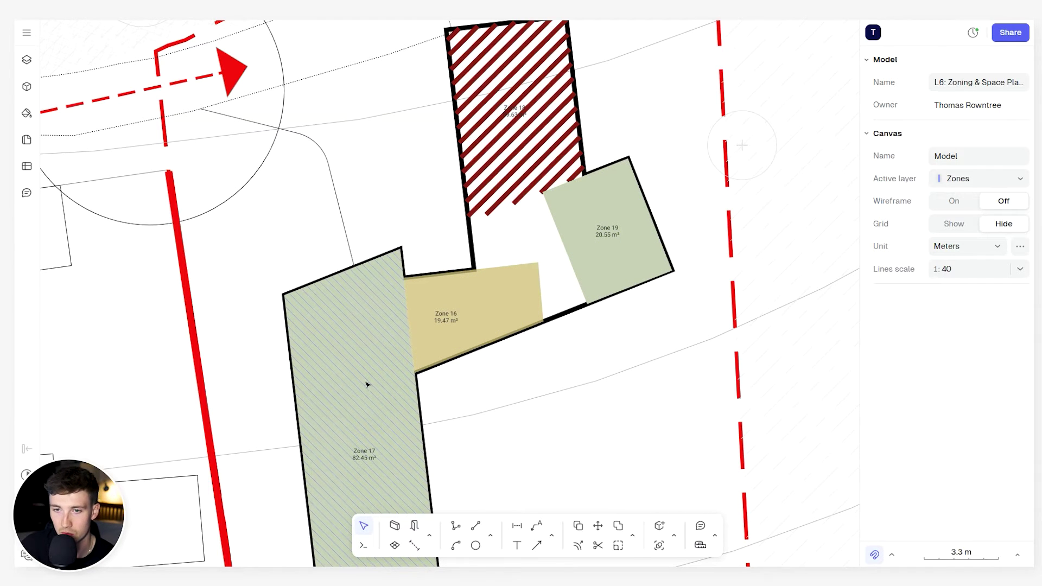
scroll(362, 377, down, 1)
scroll(513, 230, up, 2)
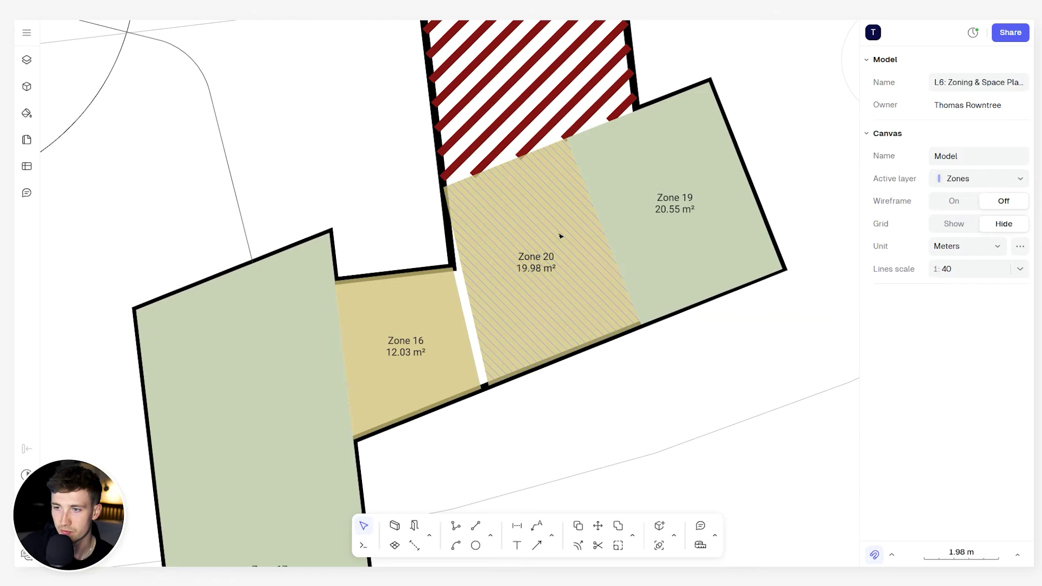
Rename Zone 20 to 'Hallway and Stair' and look over the relabelled zones.
click(558, 235)
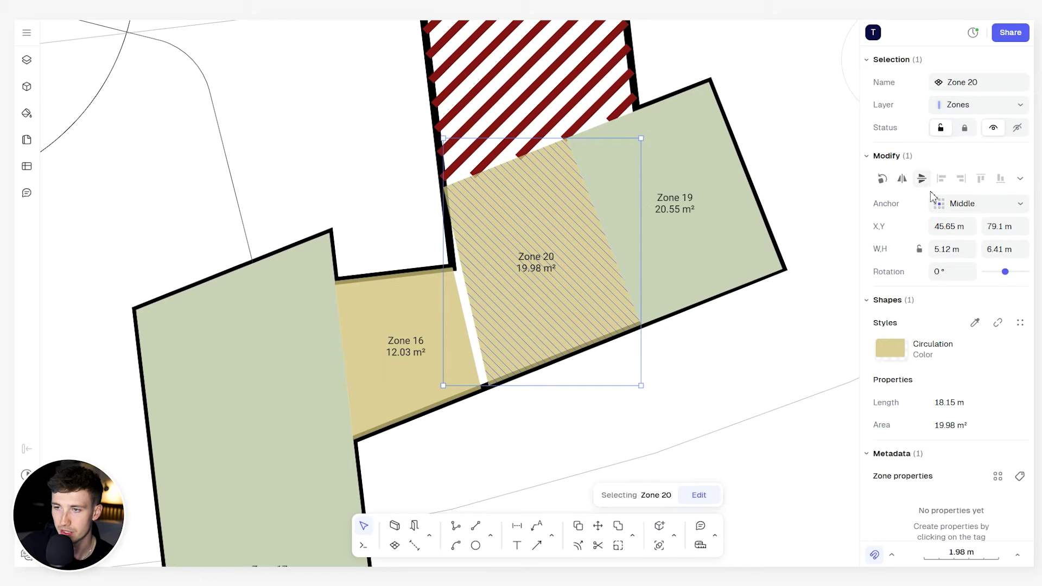
click(997, 82)
text(Hallway and Stair)
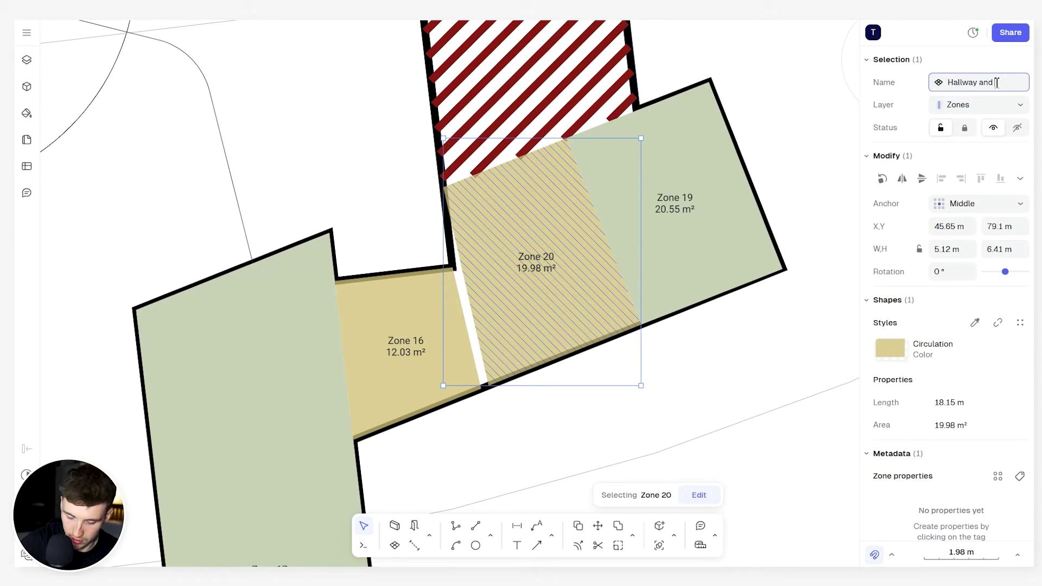
key(Return)
key(Escape)
scroll(502, 174, down, 3)
scroll(483, 152, up, 4)
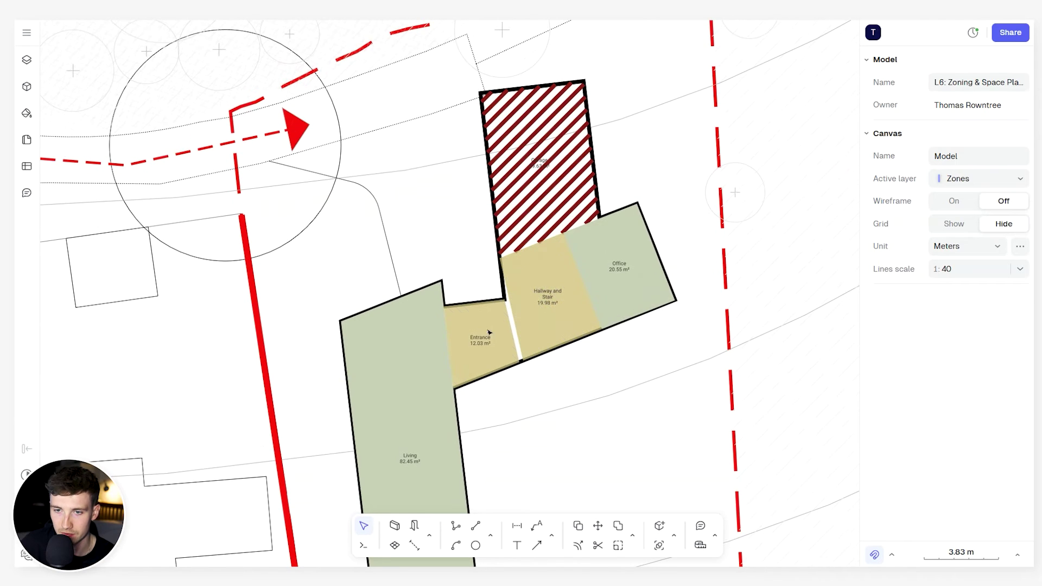
scroll(473, 335, up, 5)
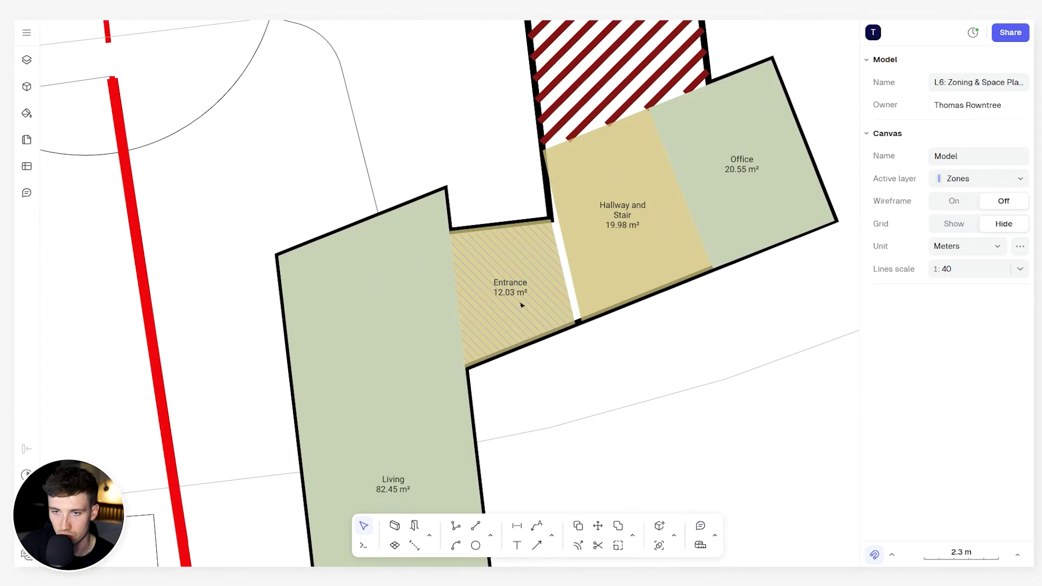
scroll(481, 294, up, 3)
scroll(454, 349, down, 1)
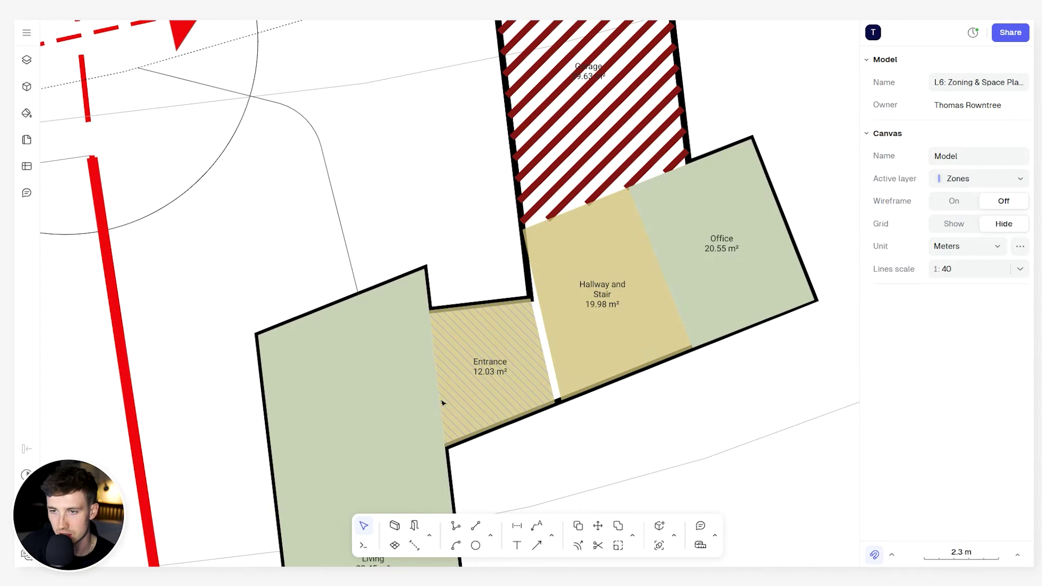
scroll(684, 252, down, 3)
scroll(577, 277, up, 2)
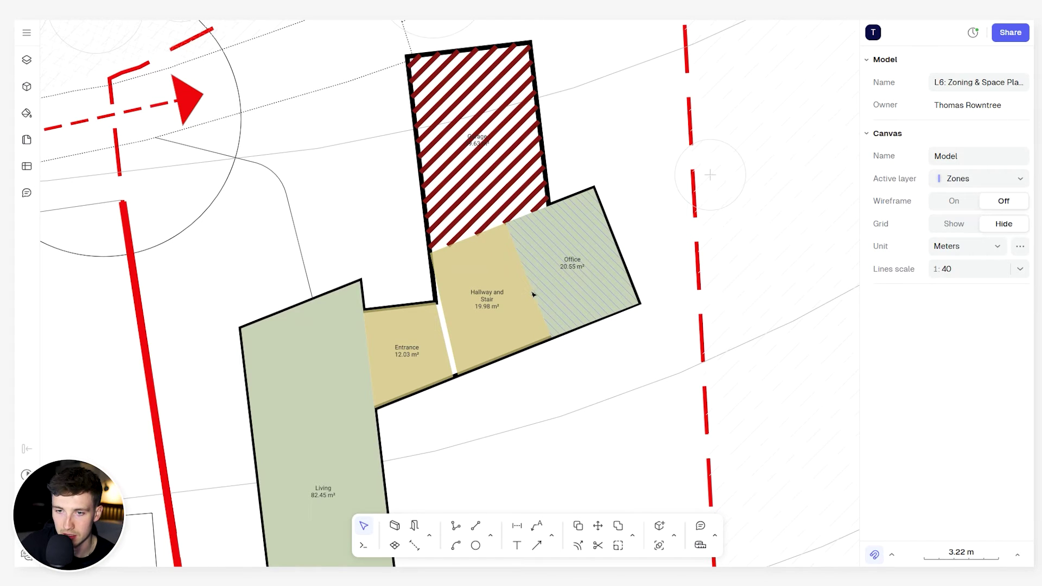
scroll(548, 260, up, 5)
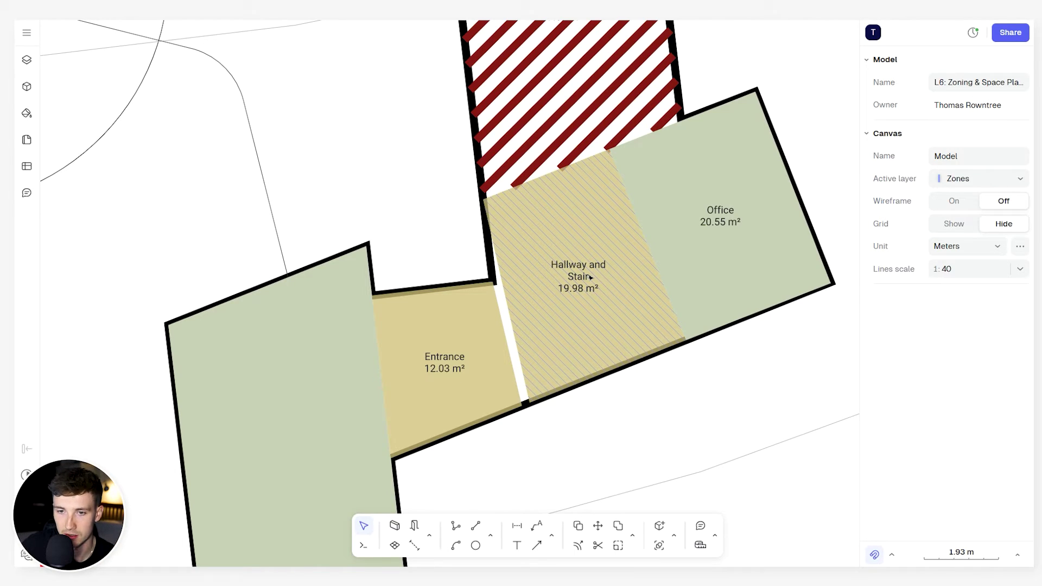
Draw a four-corner Zone 21 over Living's top corner and give it the BOH style.
scroll(438, 271, down, 3)
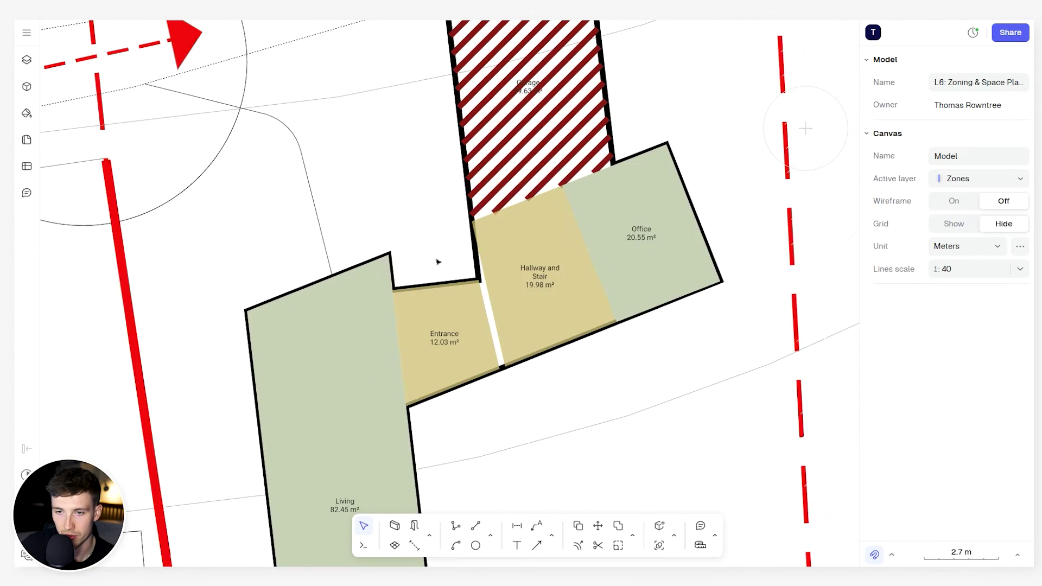
scroll(437, 261, left, 3)
scroll(529, 329, down, 5)
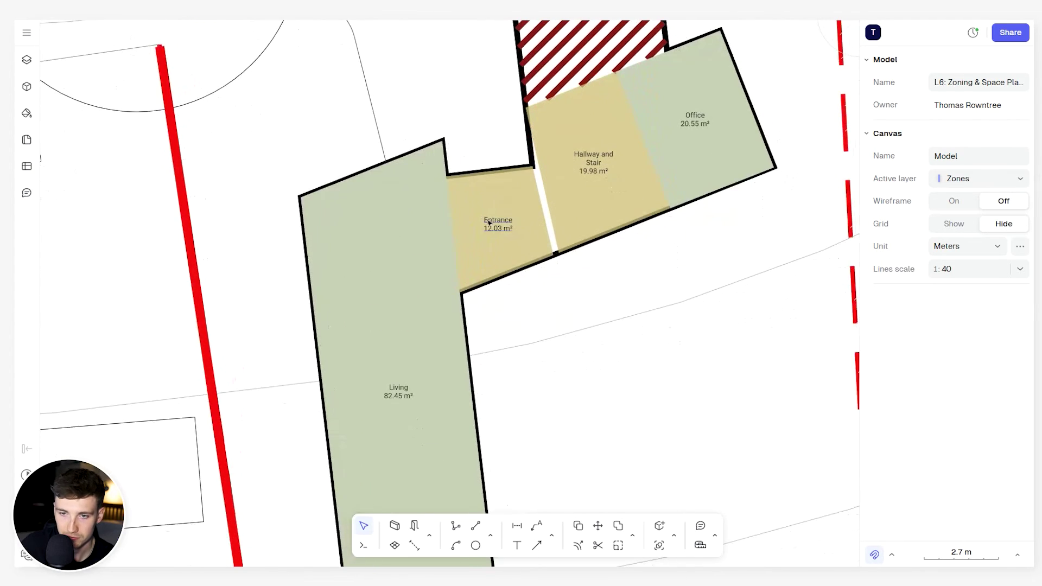
ctrl+scroll(467, 217, down, 2)
scroll(407, 205, down, 2)
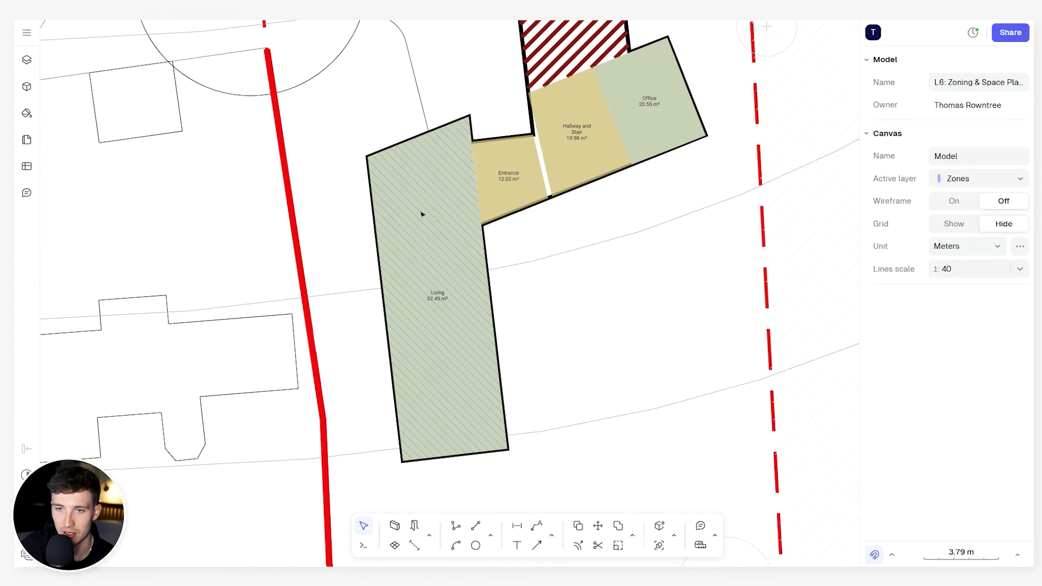
ctrl+scroll(425, 203, up, 3)
ctrl+scroll(422, 181, down, 2)
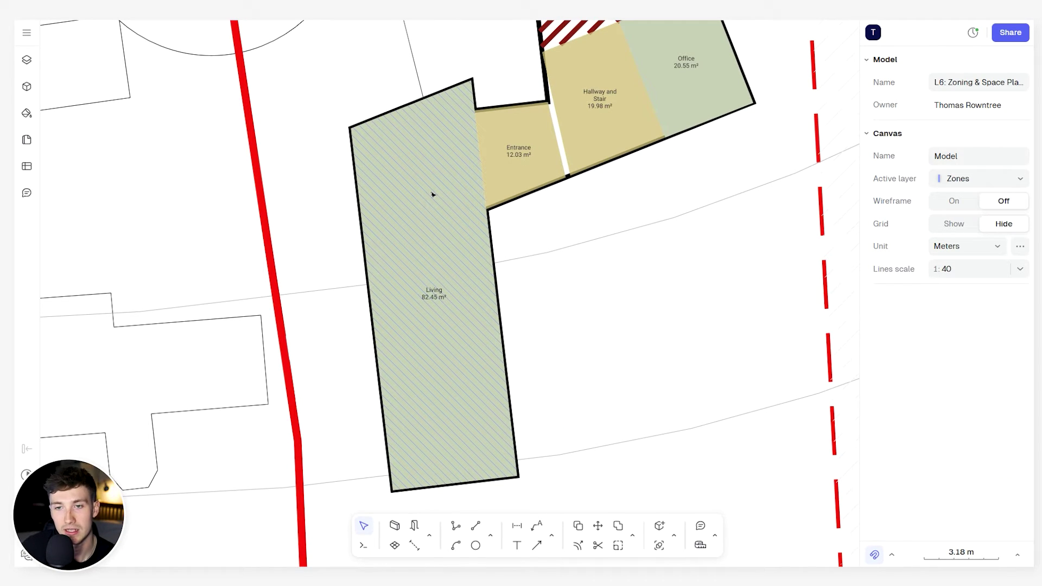
scroll(419, 179, up, 1)
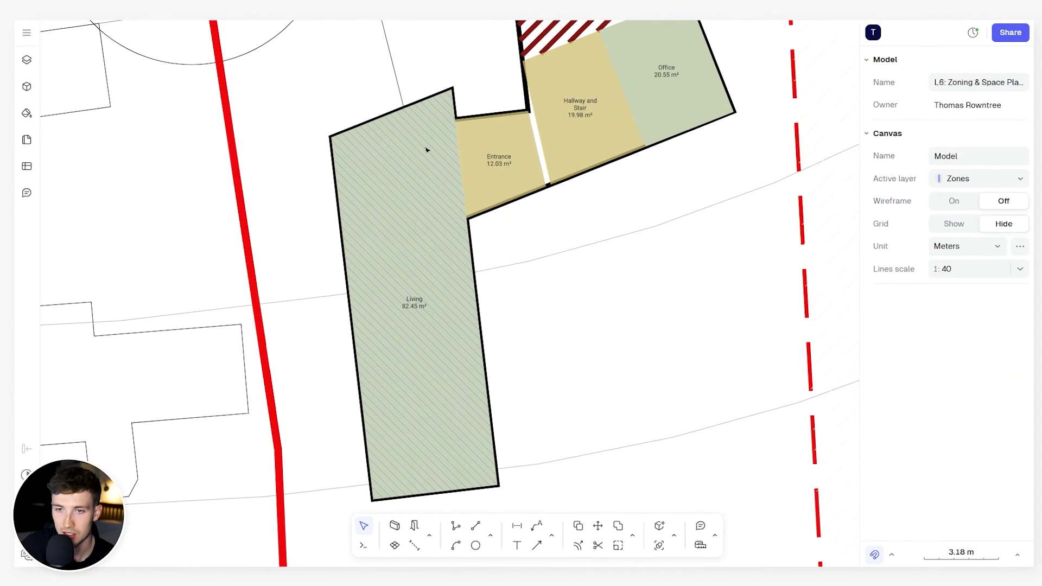
ctrl+scroll(418, 226, up, 3)
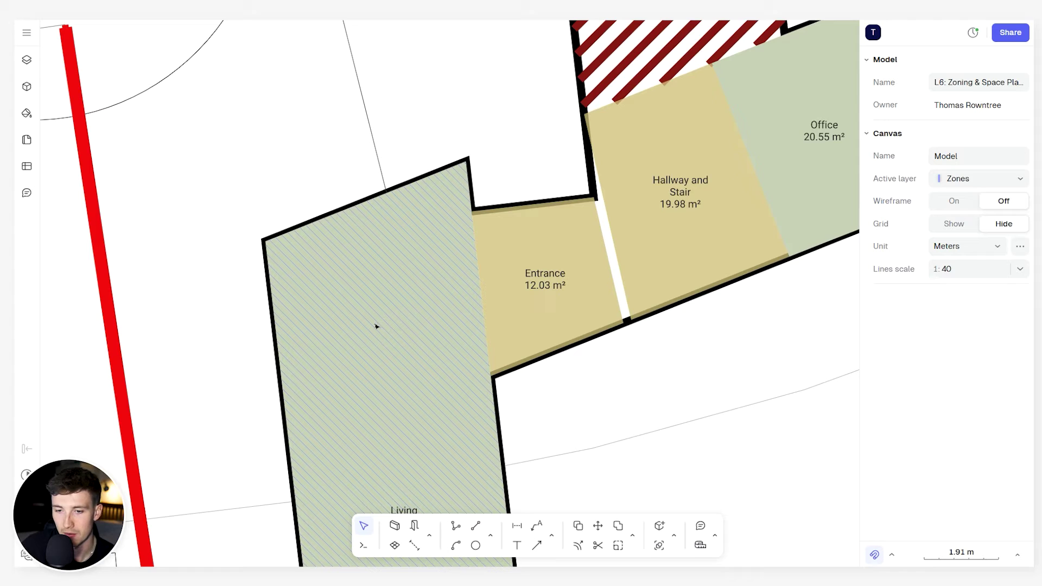
click(429, 536)
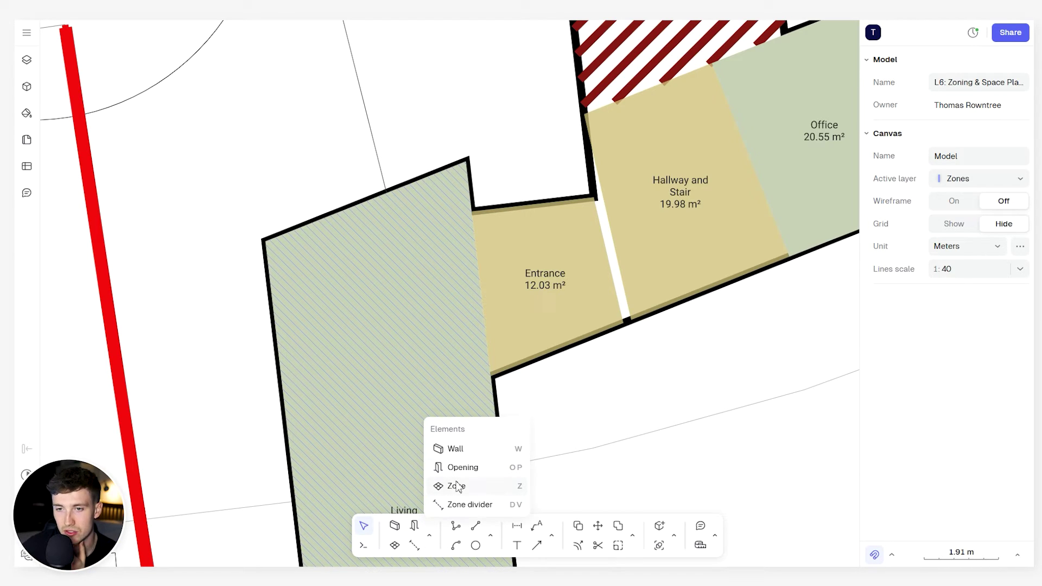
click(457, 487)
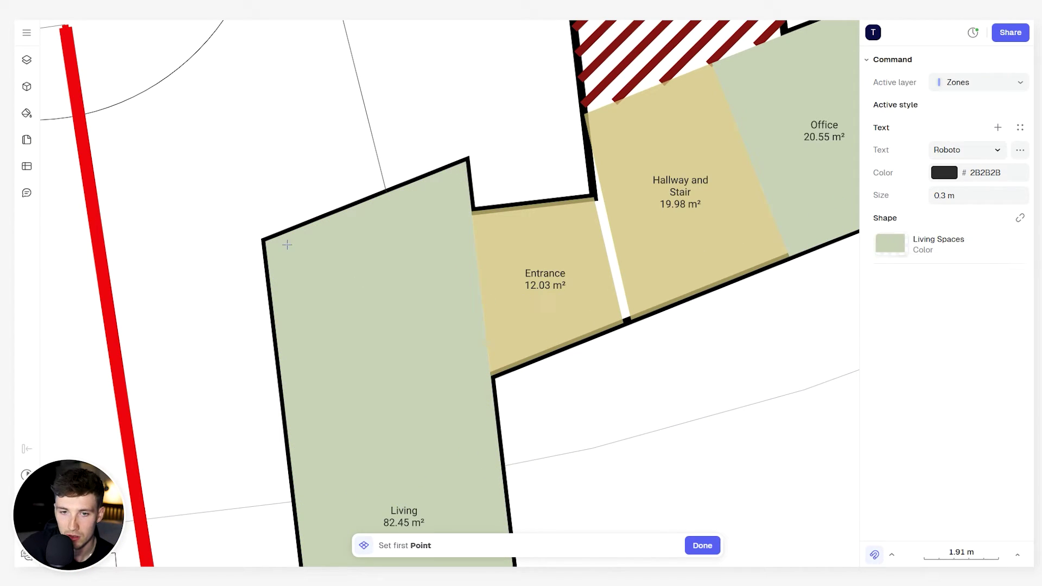
click(257, 228)
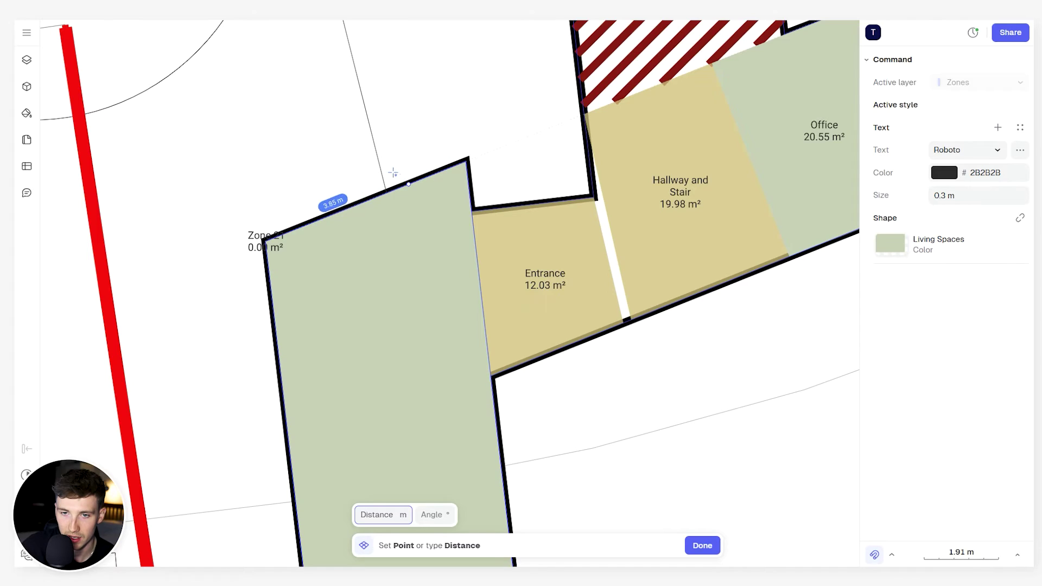
click(404, 189)
click(413, 272)
click(271, 322)
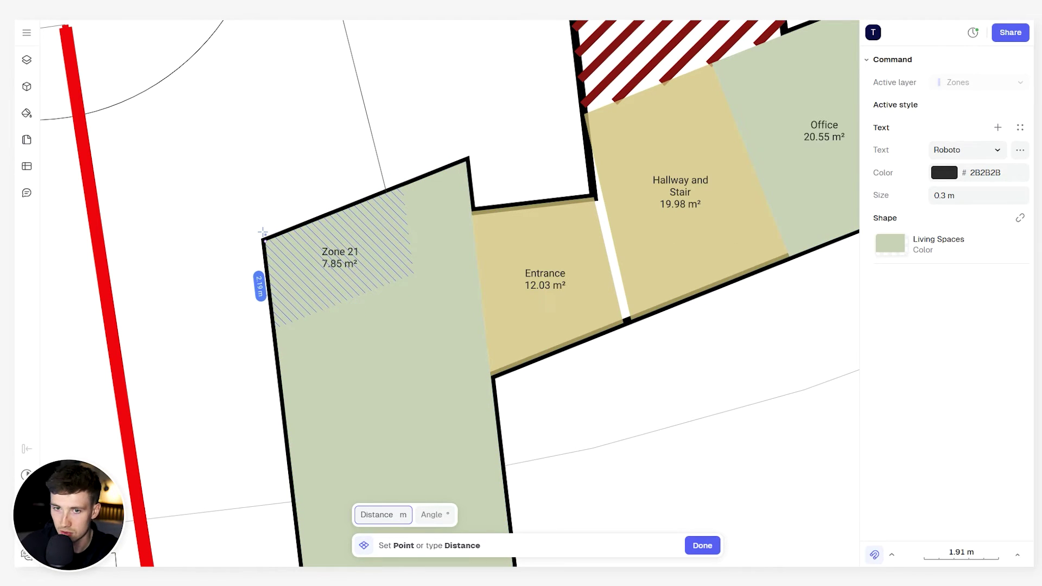
key(Return)
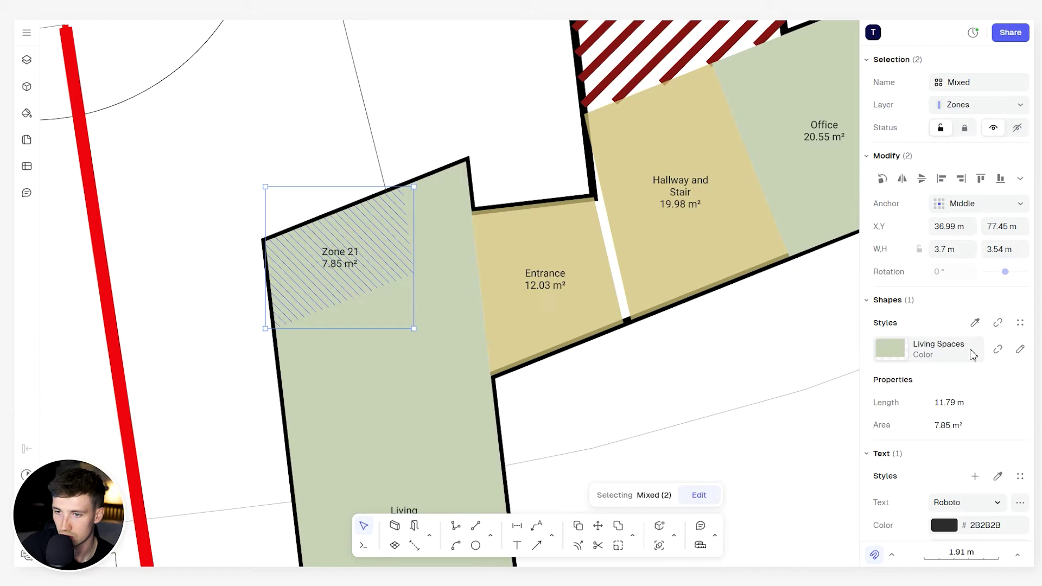
click(939, 348)
click(735, 348)
key(Escape)
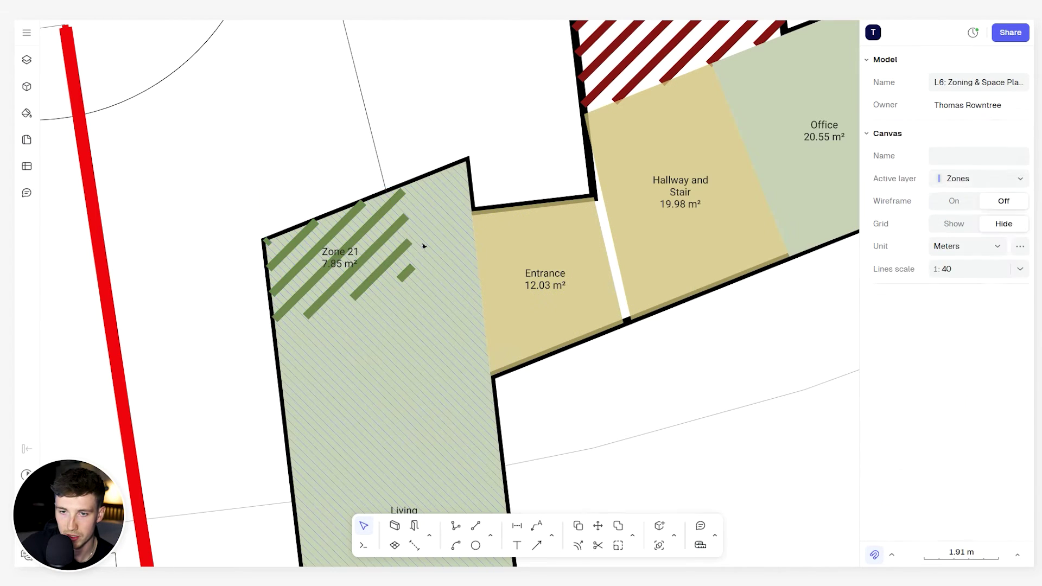
Drag Living's upper corners down along the Entrance edge so Living shrinks to 70.16 m².
double_click(312, 223)
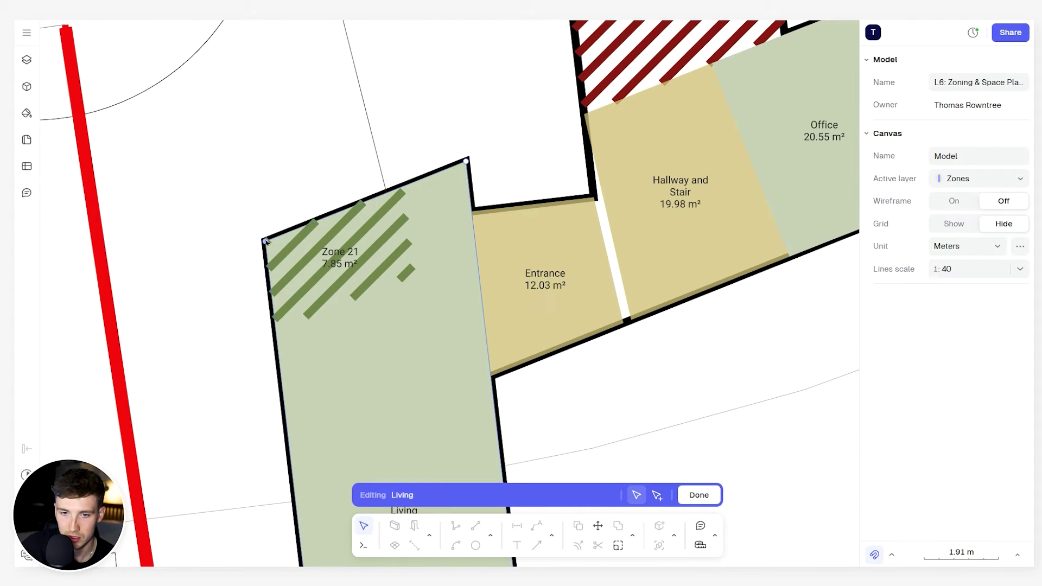
drag(266, 241, 276, 328)
drag(465, 162, 477, 263)
scroll(477, 198, down, 5)
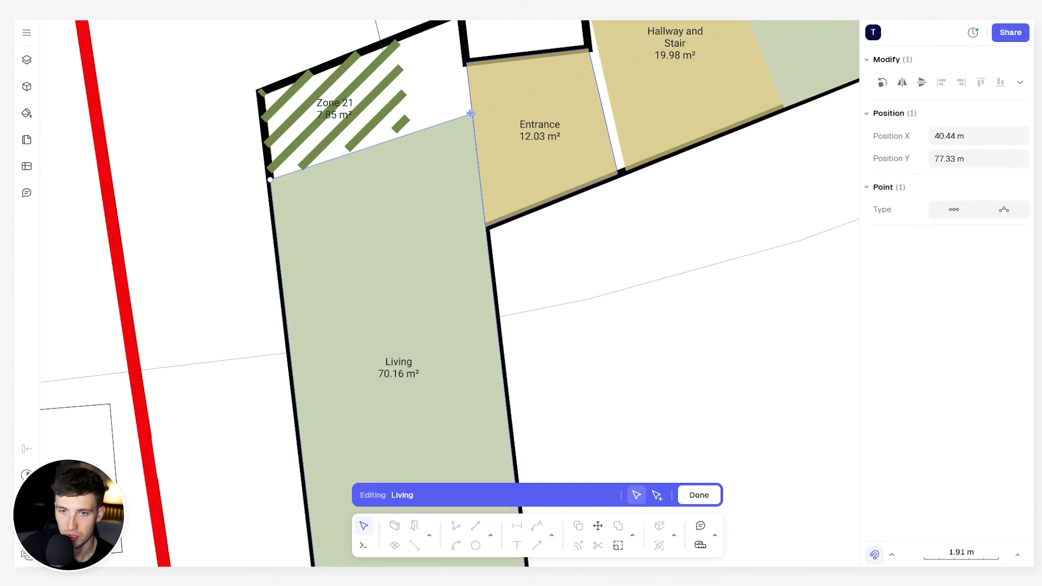
Exit Living's vertex editing, deselect it, and zoom around the zoning plan.
key(Escape)
scroll(405, 126, down, 5)
key(Escape)
scroll(454, 229, up, 2)
scroll(455, 229, up, 3)
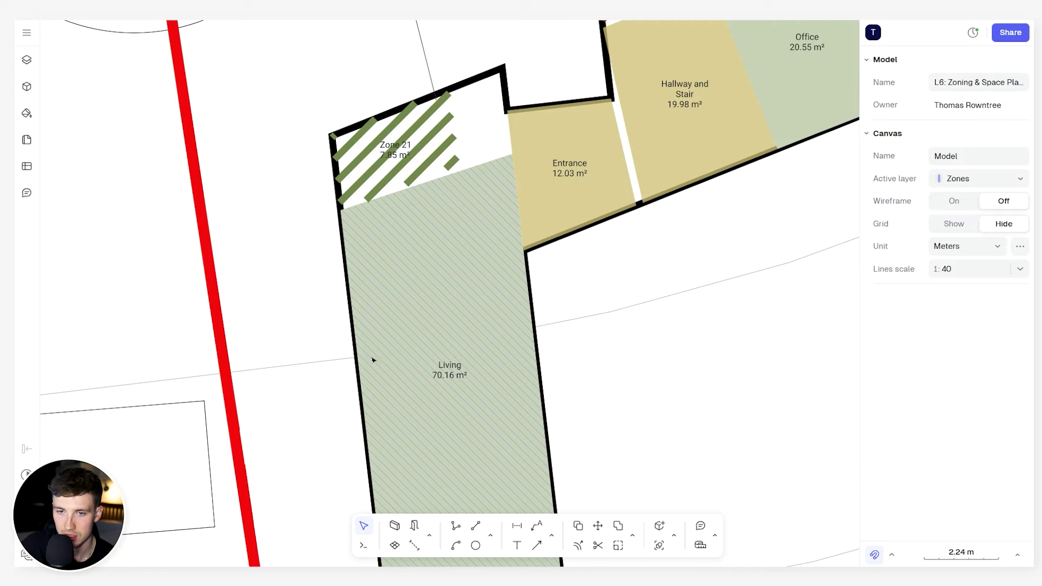
scroll(383, 235, down, 3)
scroll(379, 275, up, 1)
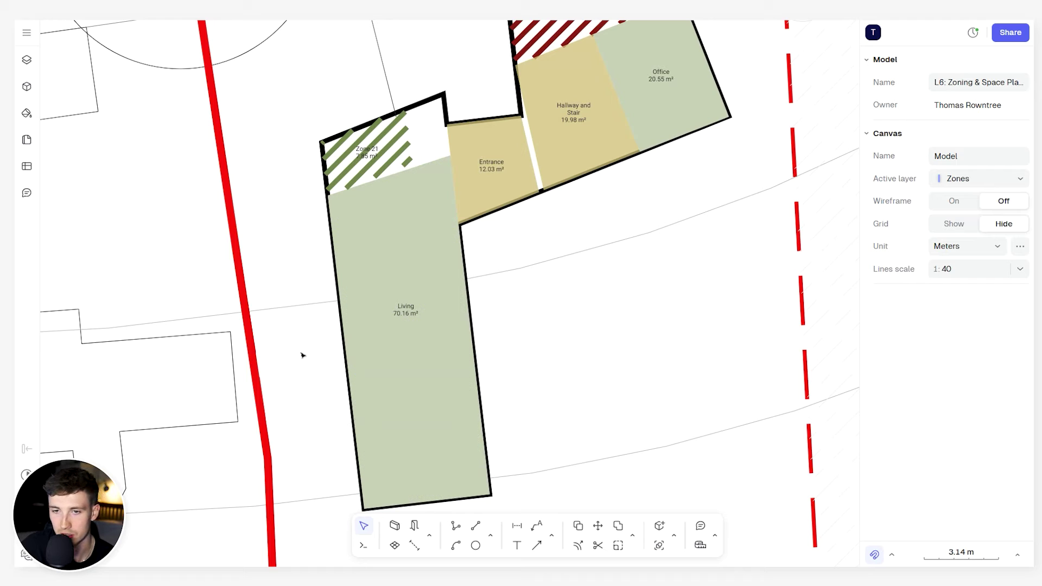
scroll(370, 209, up, 2)
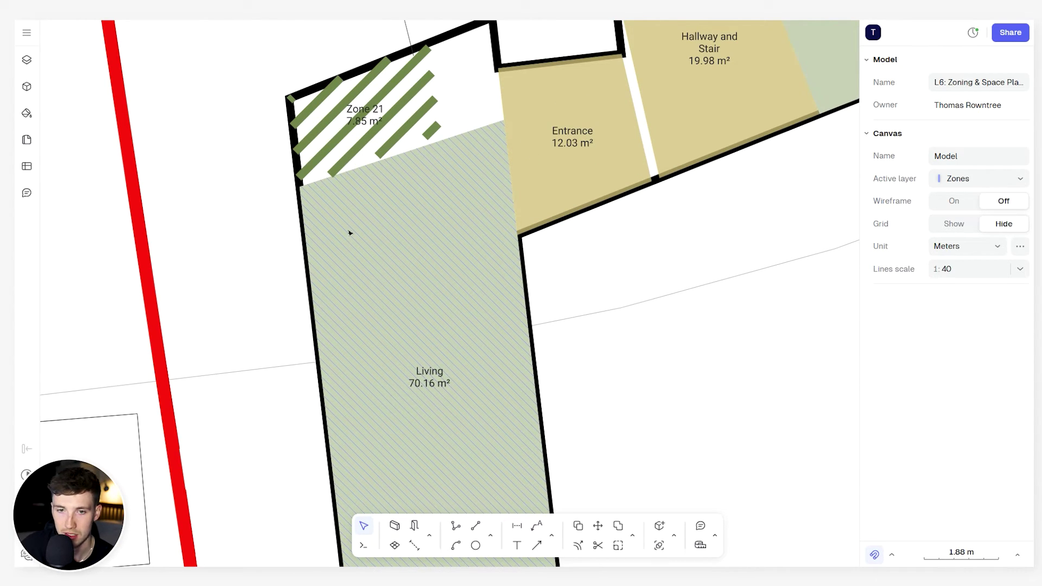
scroll(342, 220, down, 2)
scroll(336, 217, up, 2)
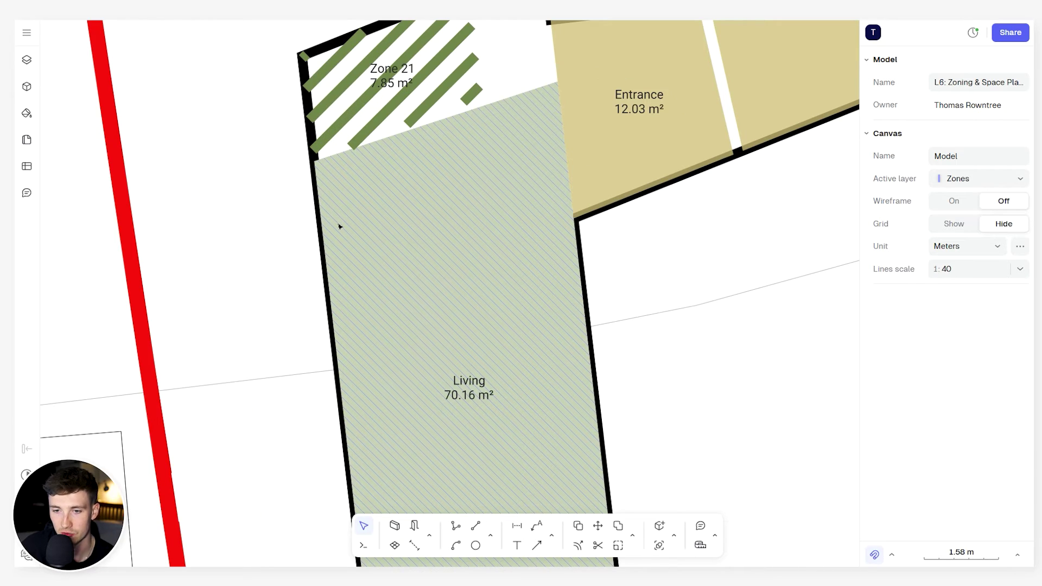
scroll(348, 240, down, 3)
scroll(342, 167, up, 2)
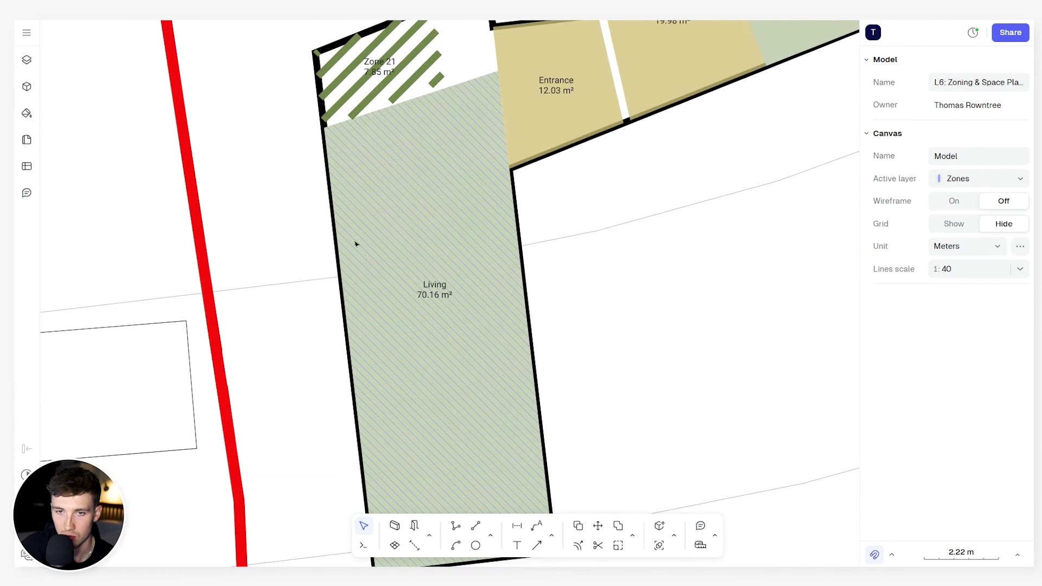
scroll(362, 319, up, 3)
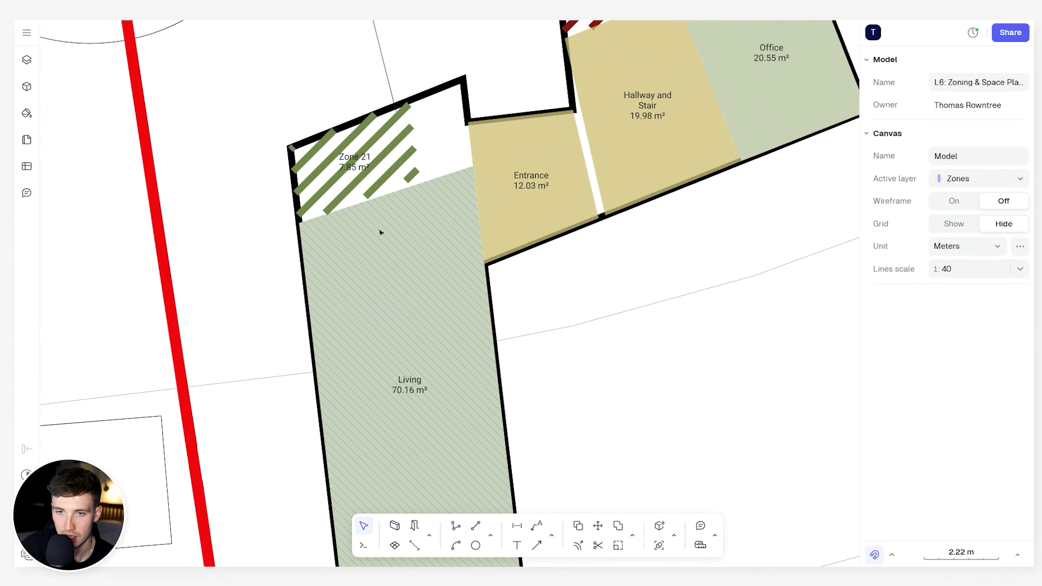
scroll(380, 233, up, 2)
scroll(452, 131, up, 3)
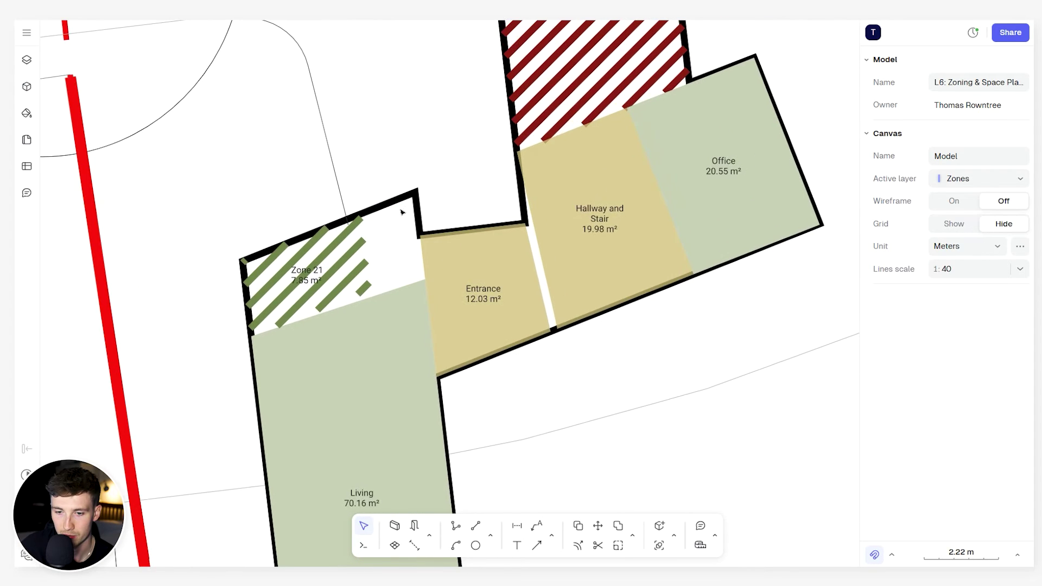
Draw the four-corner 4.04 m² Zone 22 between Zone 21 and the Entrance.
click(429, 537)
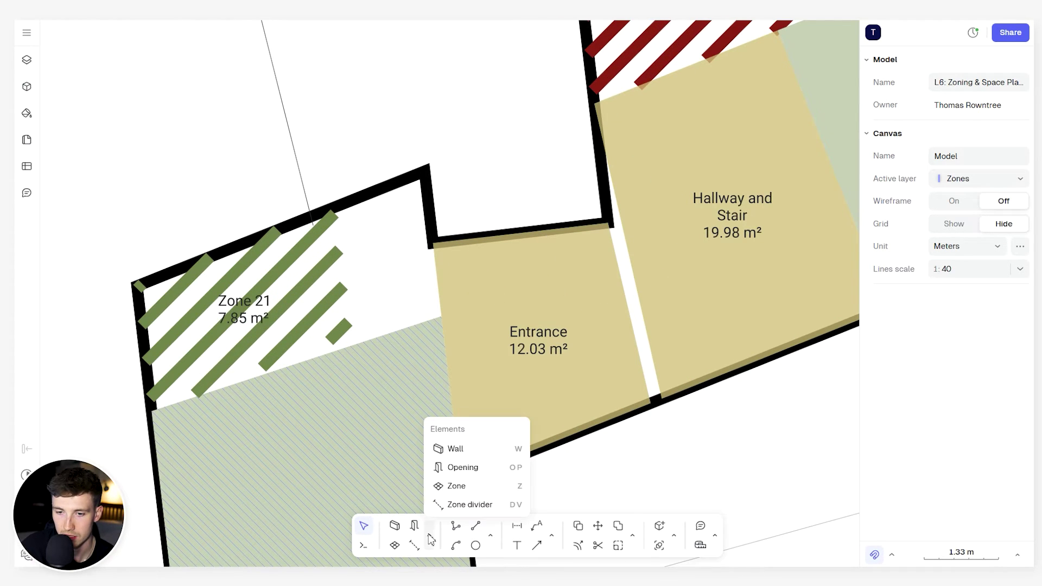
click(460, 486)
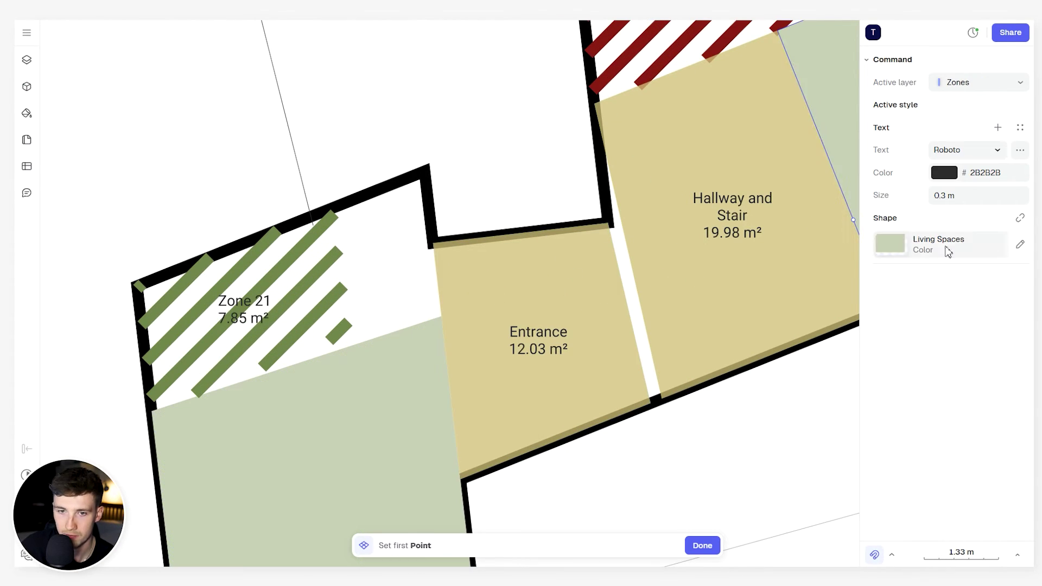
click(332, 201)
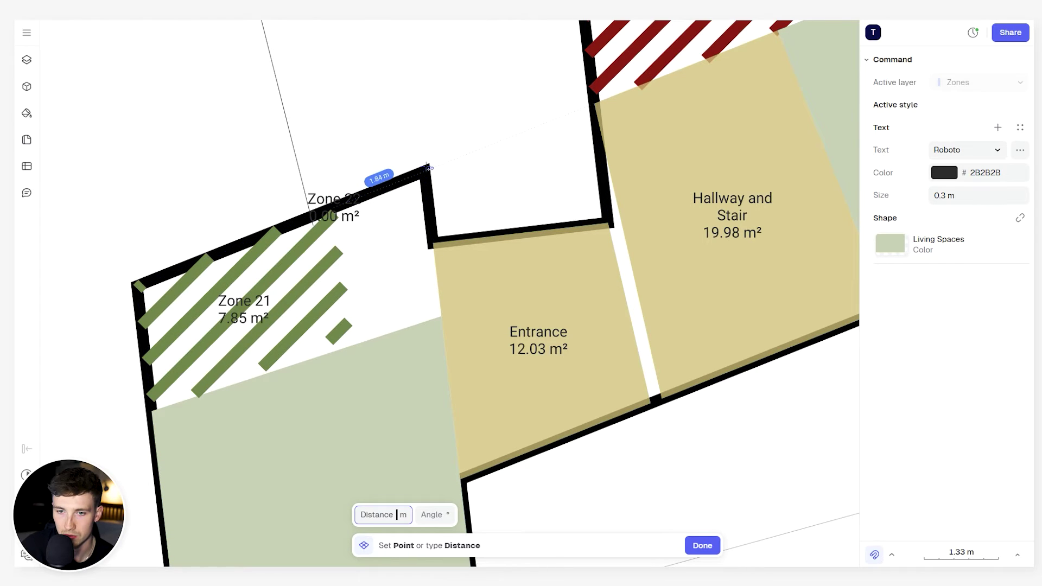
click(426, 173)
click(440, 315)
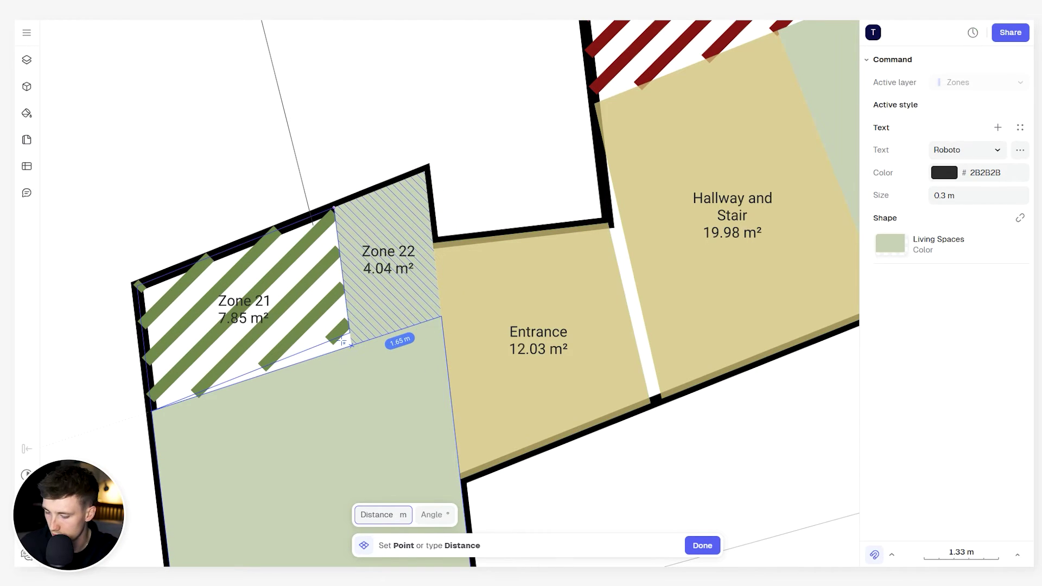
double_click(342, 341)
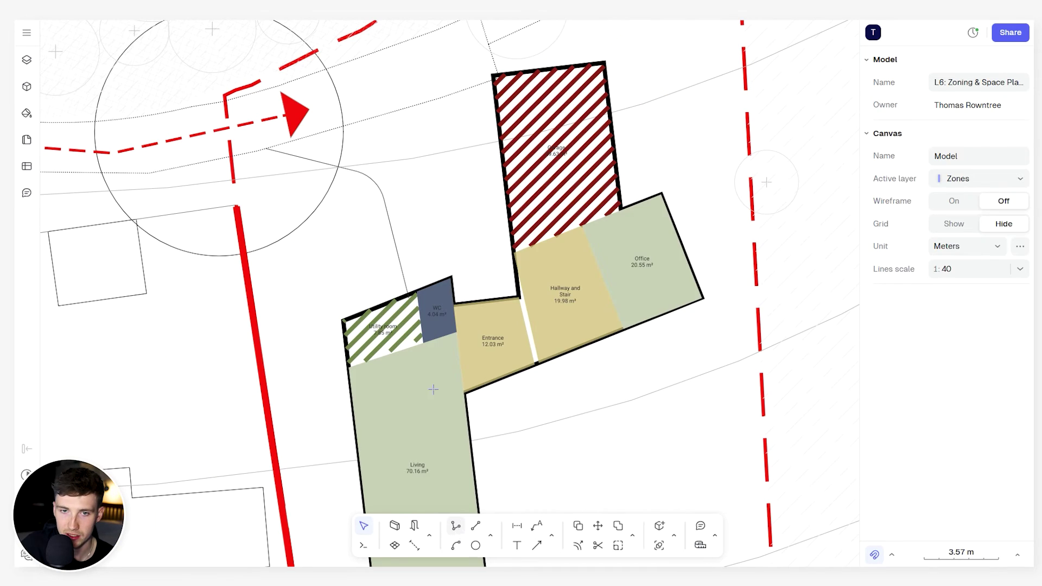
Draw a route line from the site entrance arrow, bending down into the Entrance zone.
key(l)
scroll(233, 140, up, 5)
click(274, 140)
scroll(306, 127, down, 2)
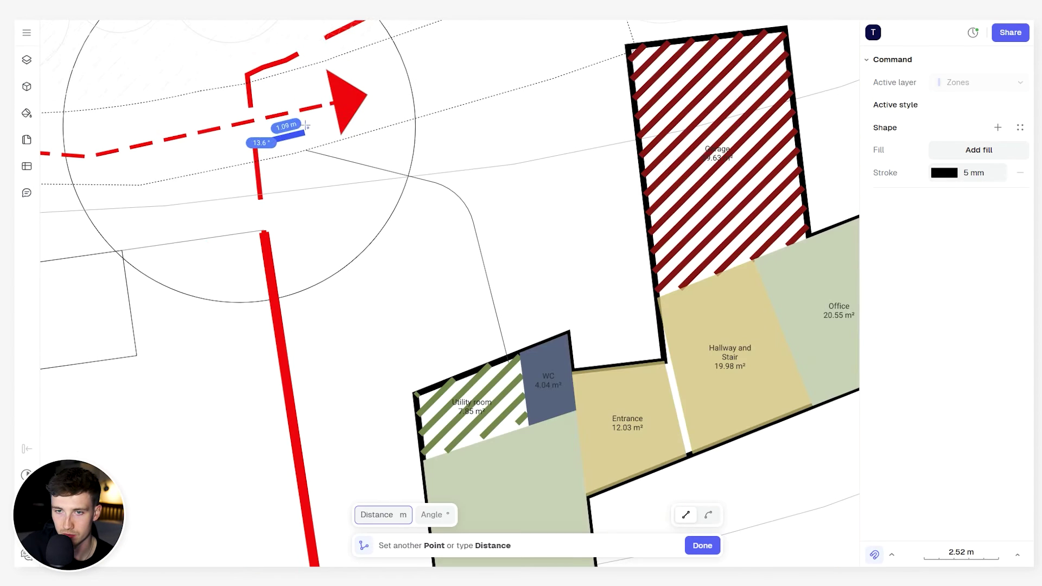
click(492, 140)
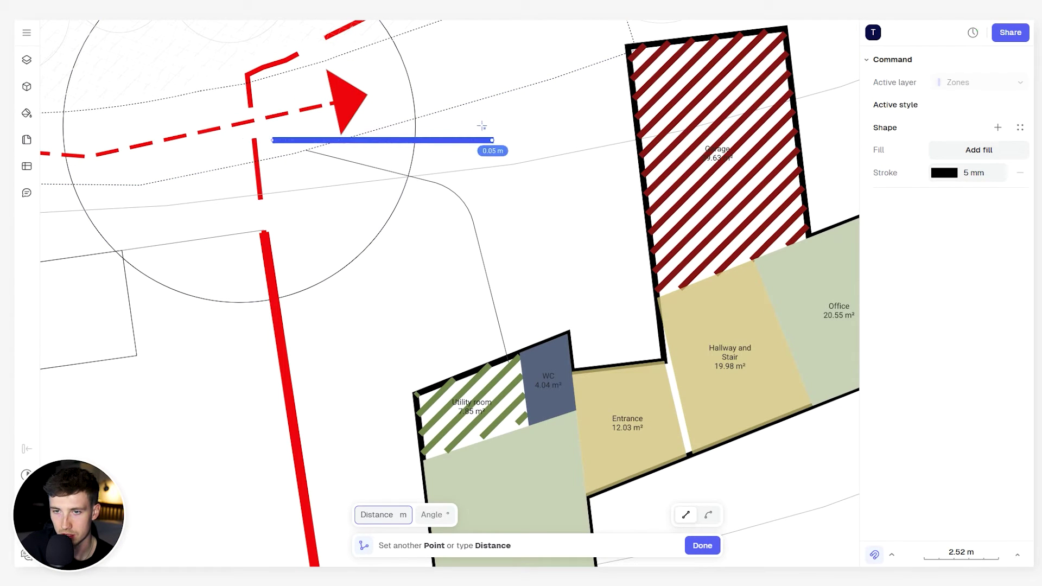
click(561, 192)
scroll(594, 296, down, 3)
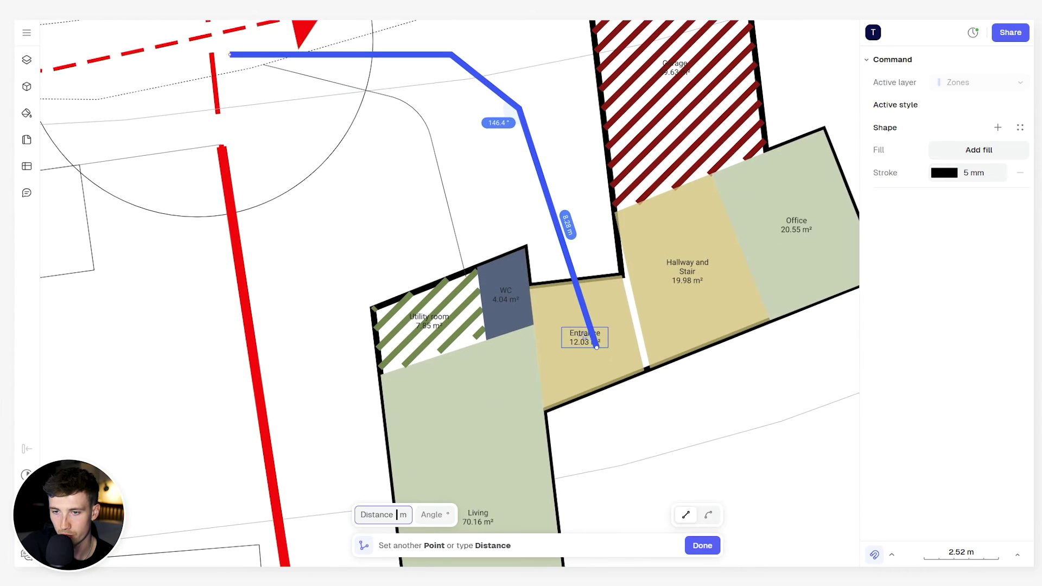
click(586, 339)
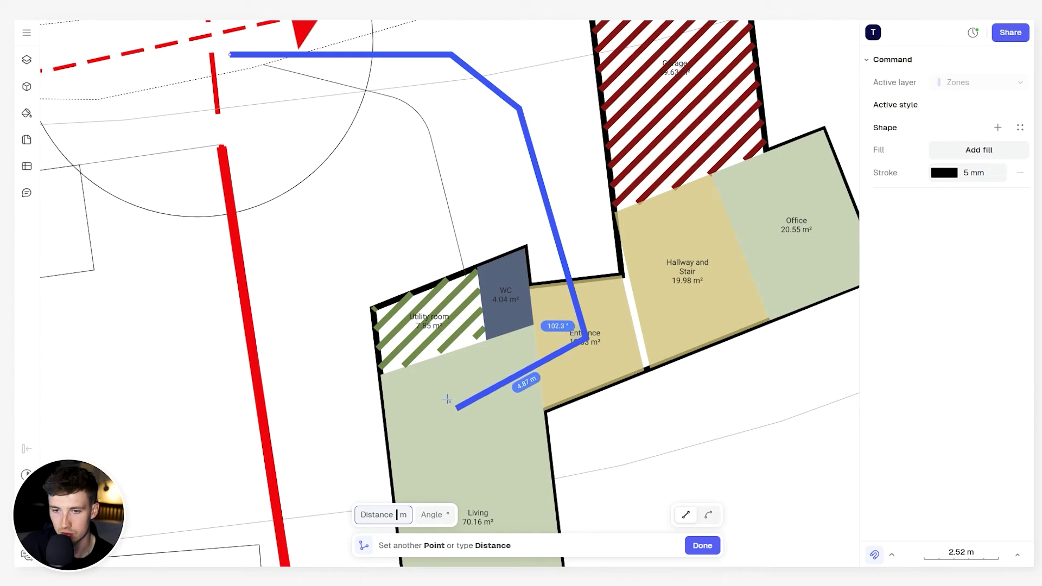
key(Tab)
key(Return)
Draw a second route from Entrance into the Hallway and set both routes' stroke width to 0.1 mm.
key(Return)
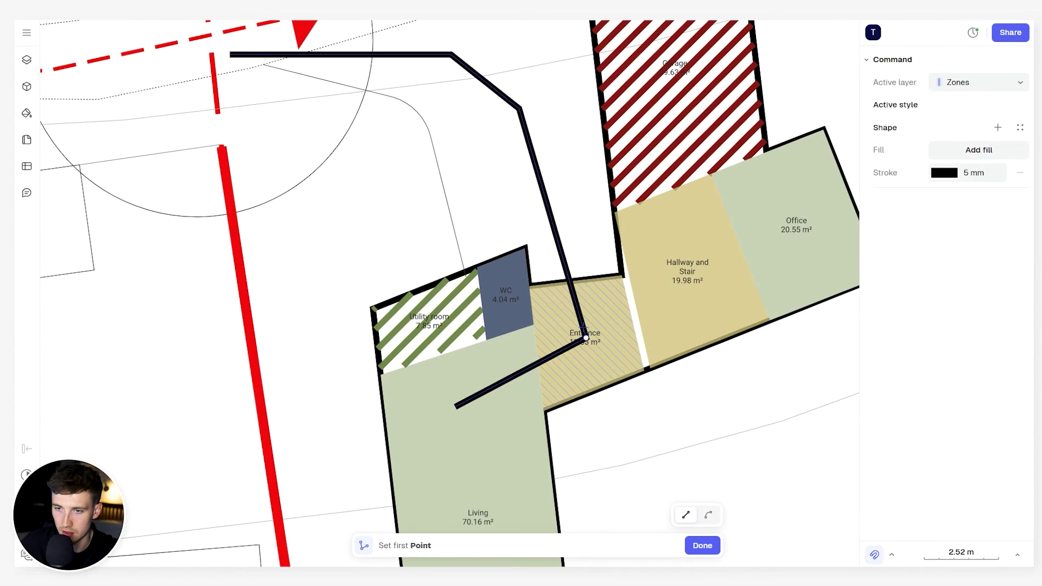
click(585, 339)
click(715, 293)
key(Return)
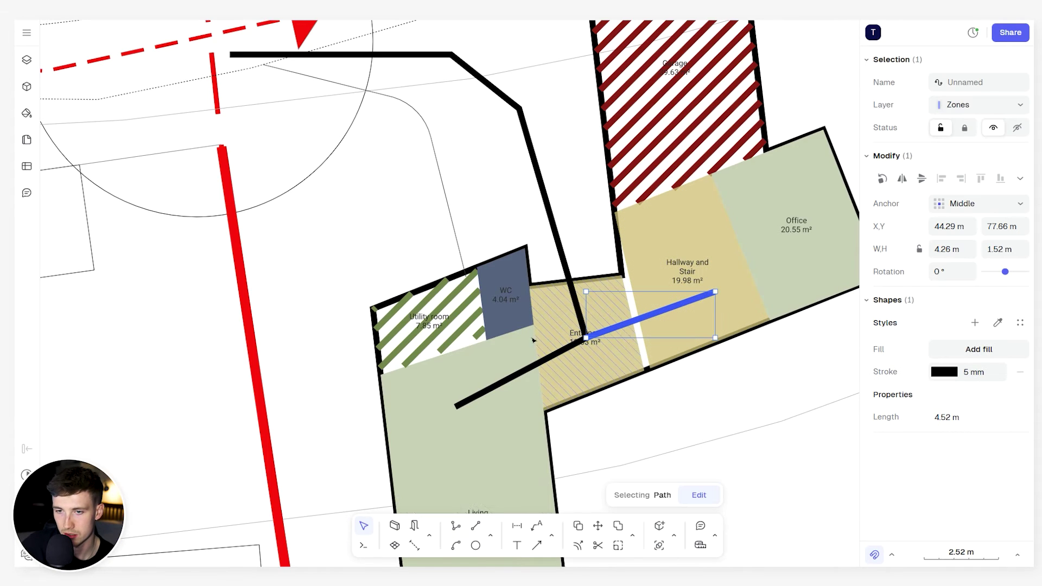
scroll(494, 229, right, 2)
shift+click(493, 229)
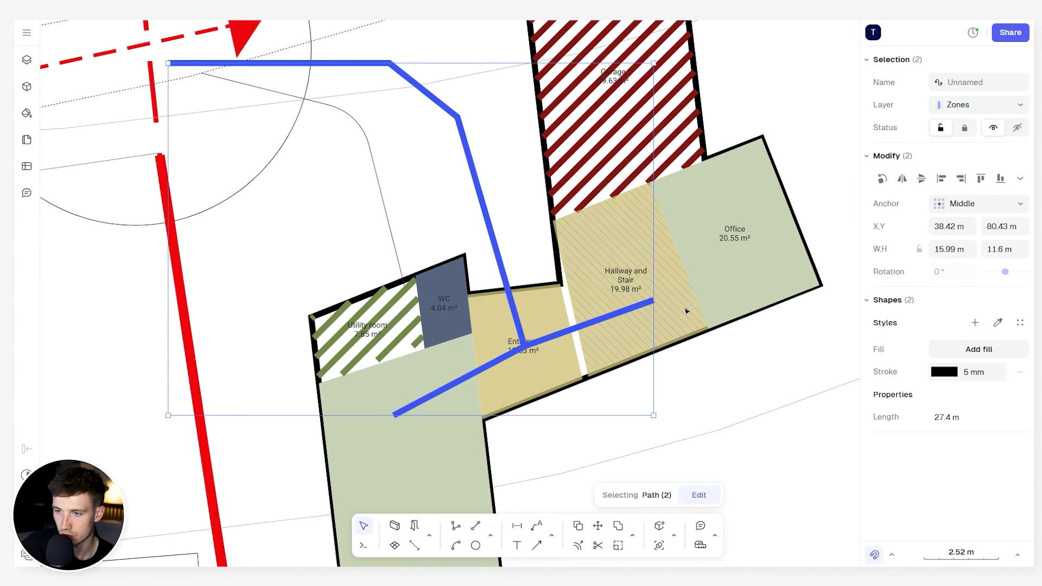
click(978, 374)
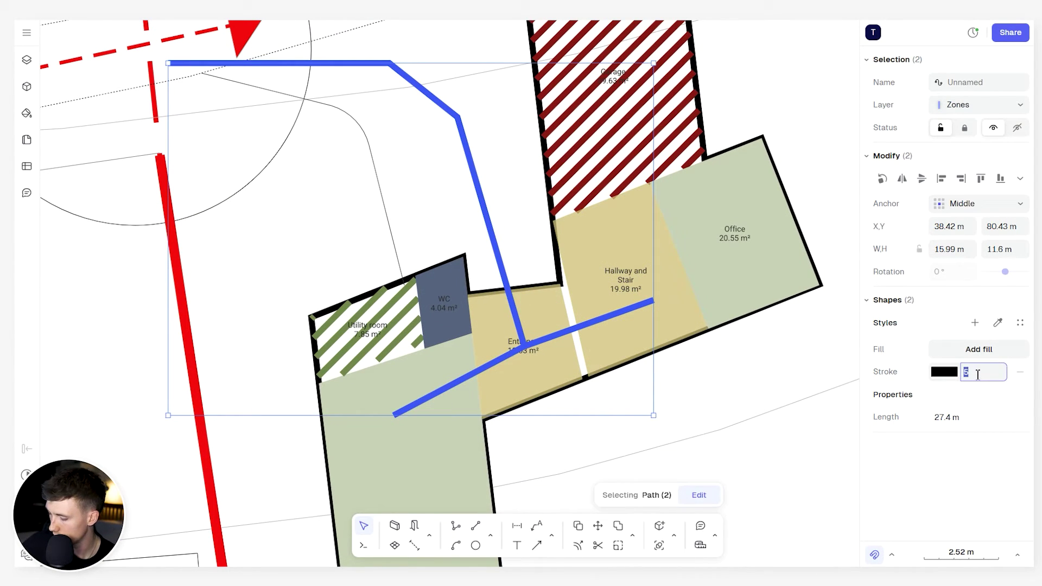
text(0.1)
key(Return)
scroll(414, 146, down, 3)
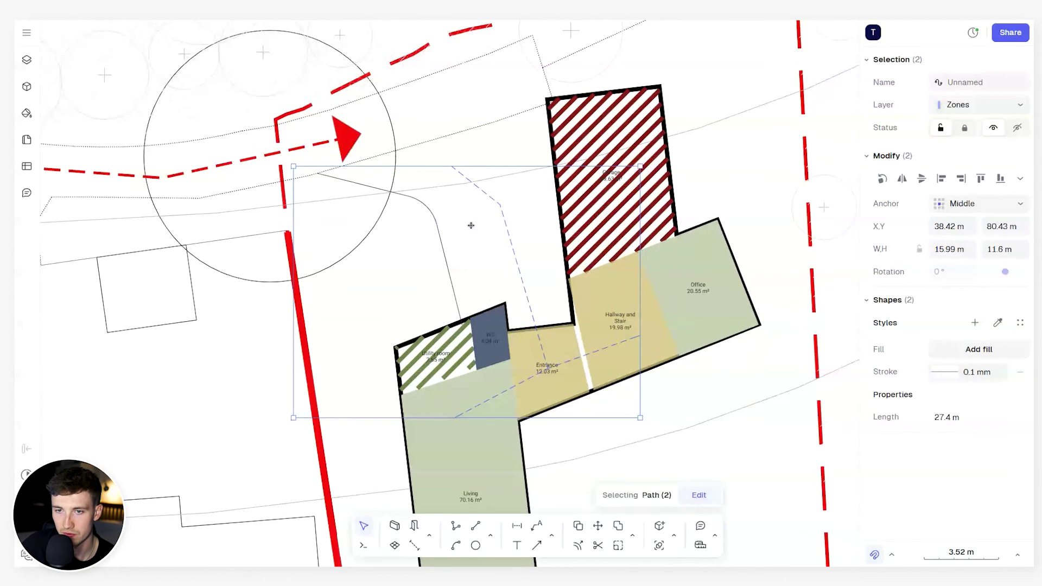
Split the dashed route into segments and delete its diagonal segment.
click(471, 192)
scroll(472, 193, up, 4)
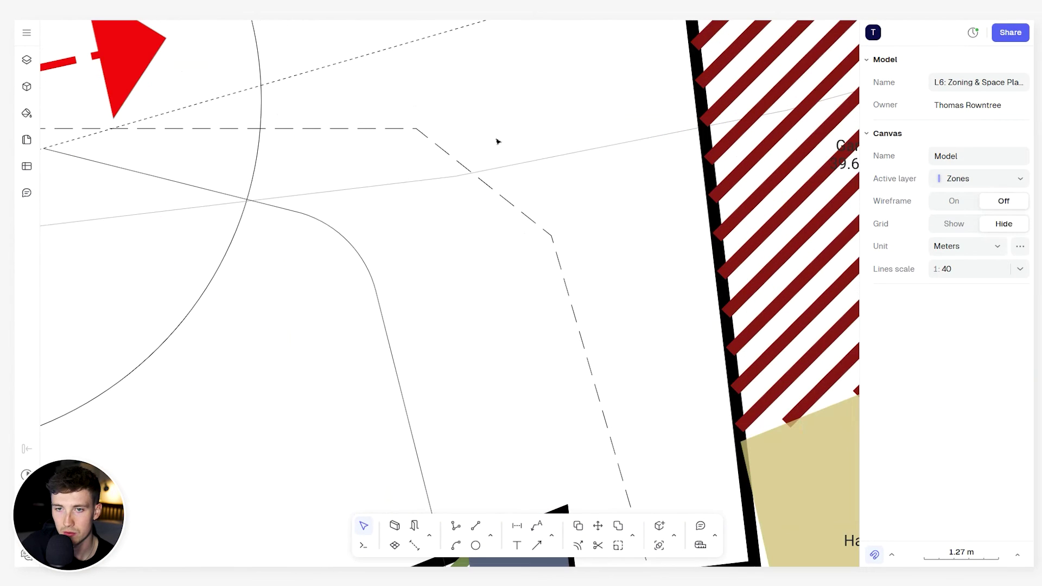
click(439, 148)
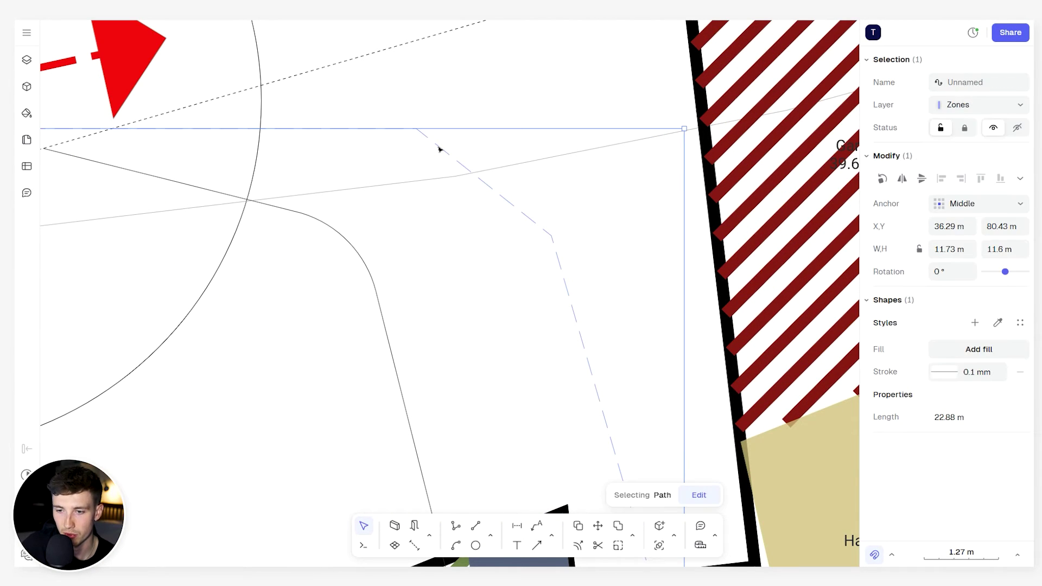
click(632, 537)
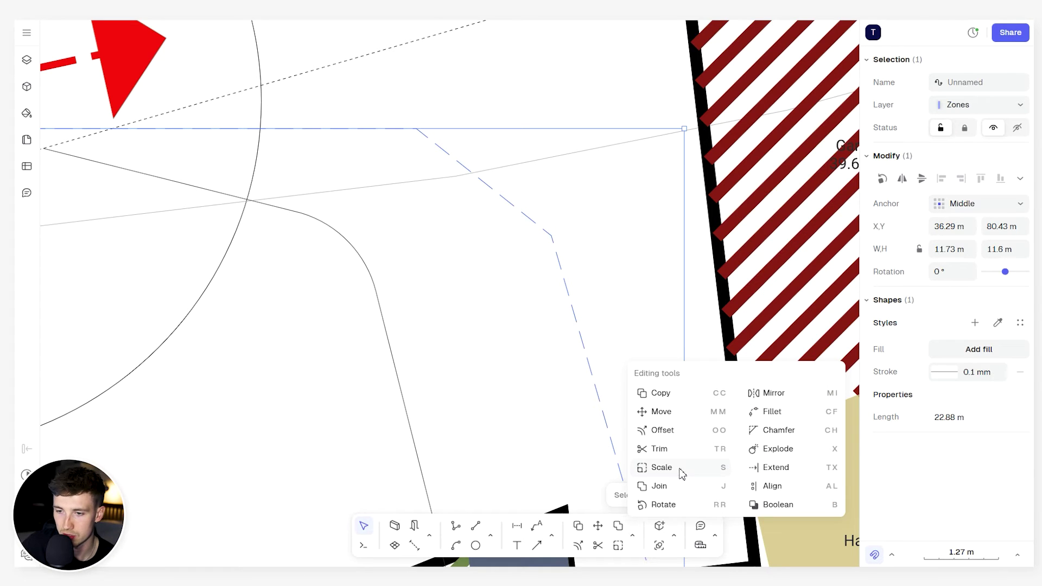
click(796, 456)
click(508, 188)
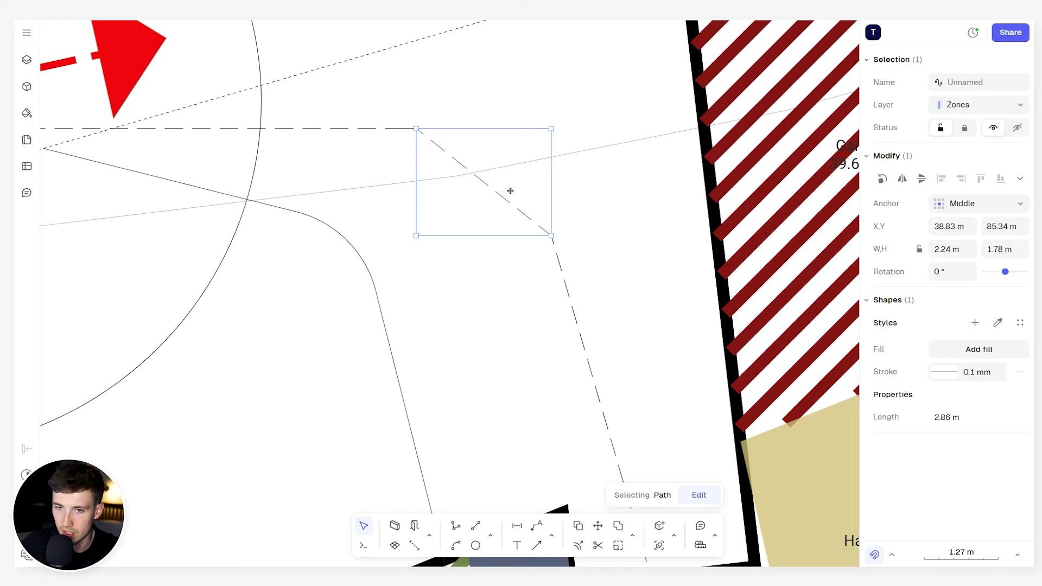
key(Delete)
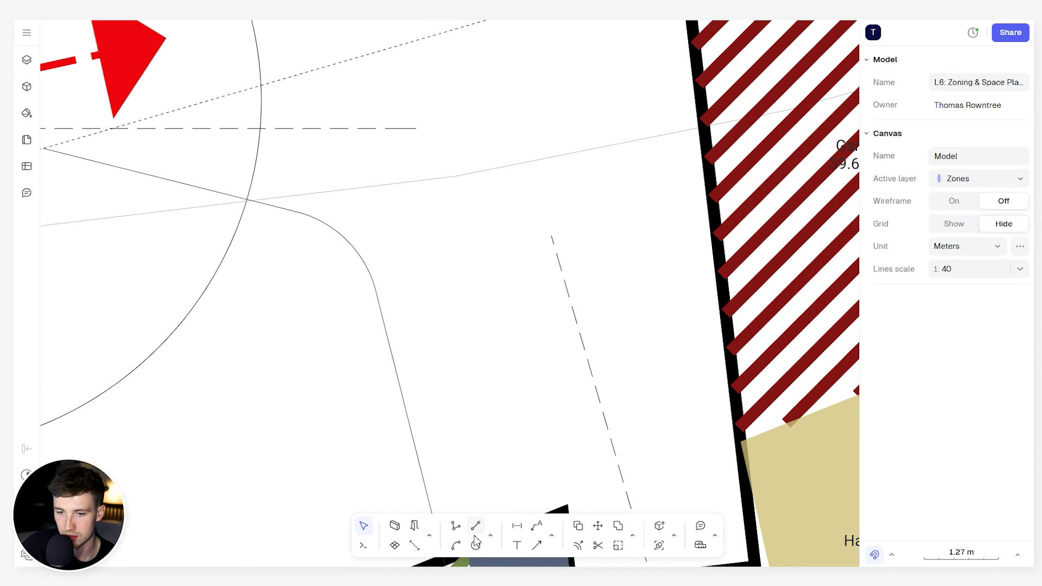
Draw a quarter-circle arc linking the two dashed line ends.
click(456, 544)
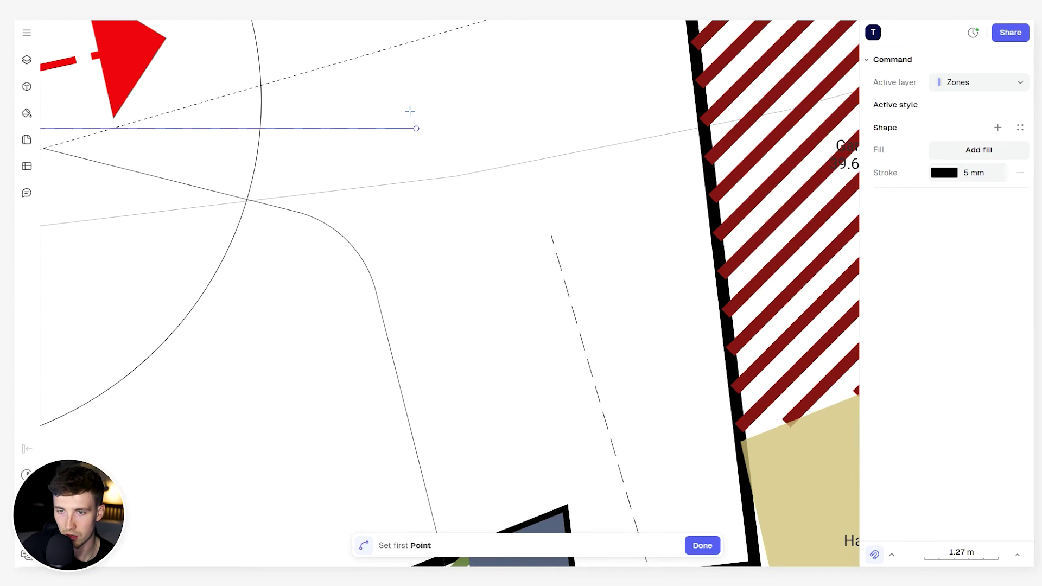
click(416, 128)
click(552, 235)
scroll(326, 380, up, 3)
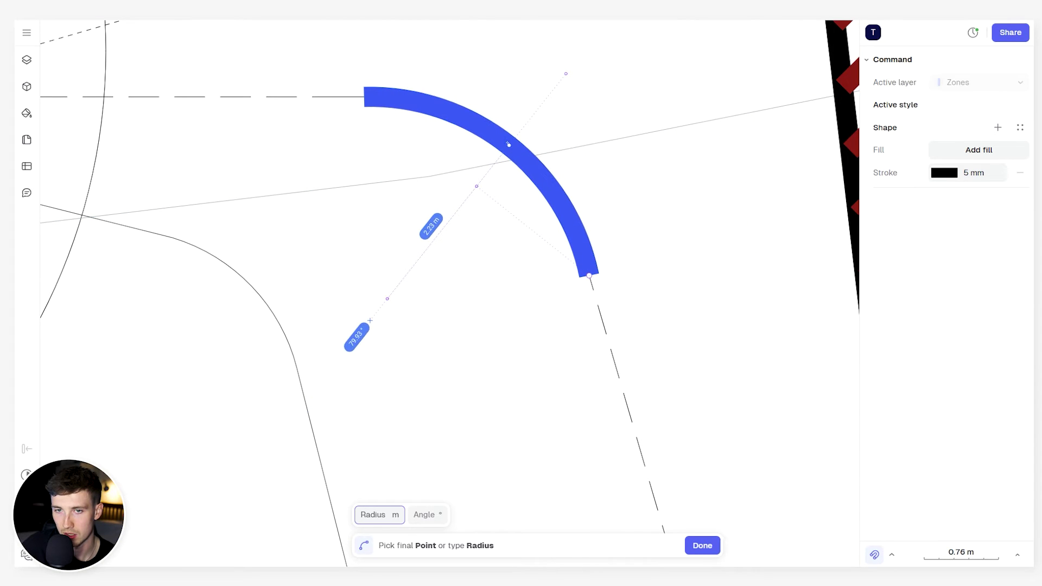
click(511, 144)
scroll(477, 239, down, 5)
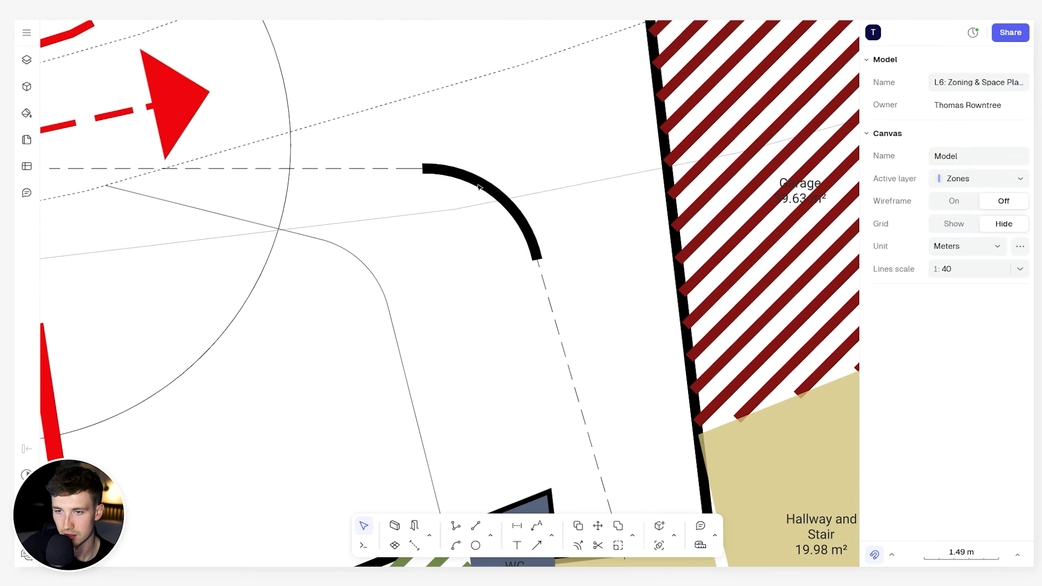
Copy the dashed route's line style onto the new arc with the Styles eyedropper.
click(477, 182)
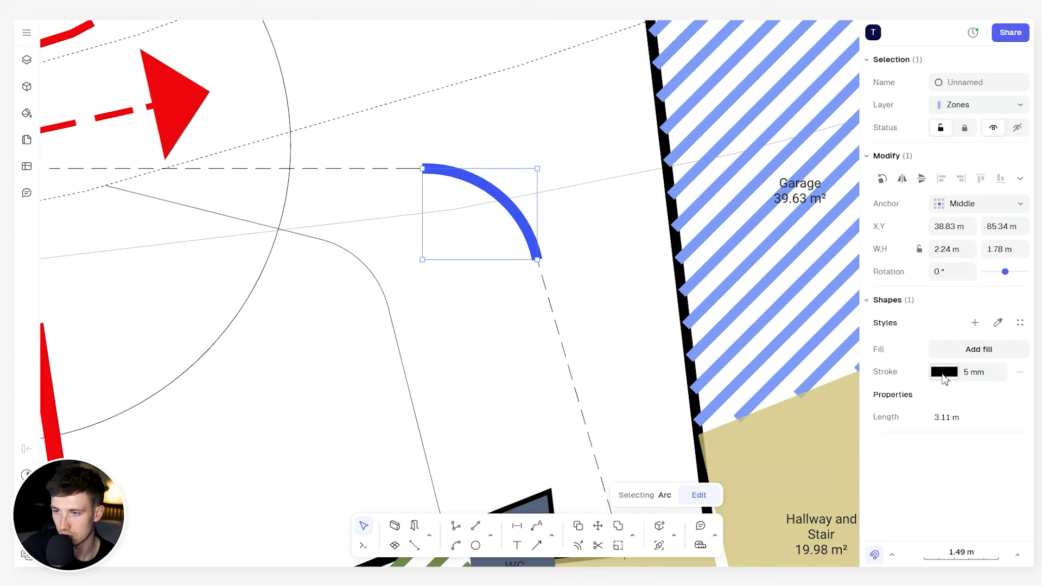
click(998, 322)
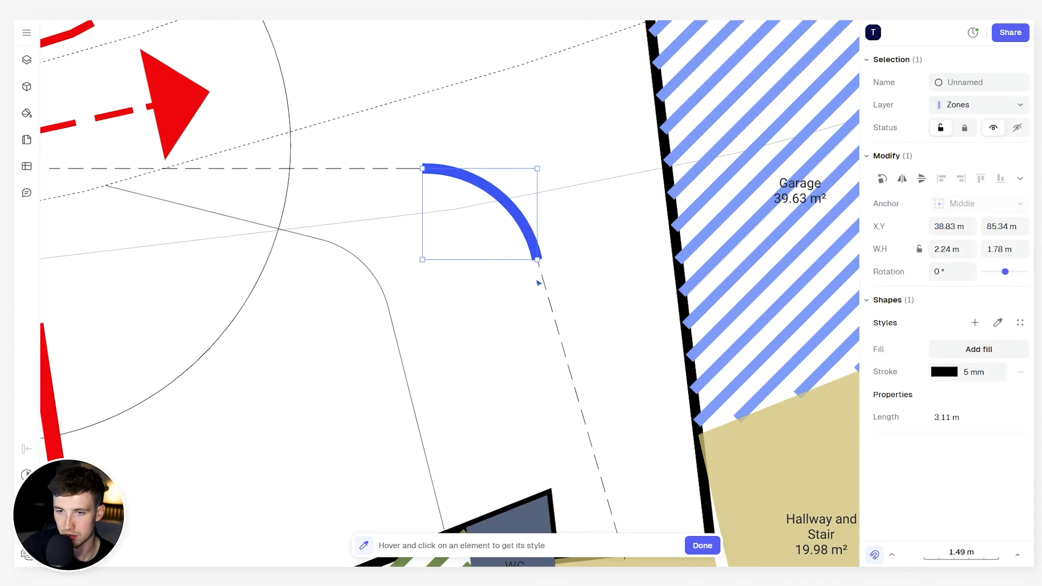
click(550, 299)
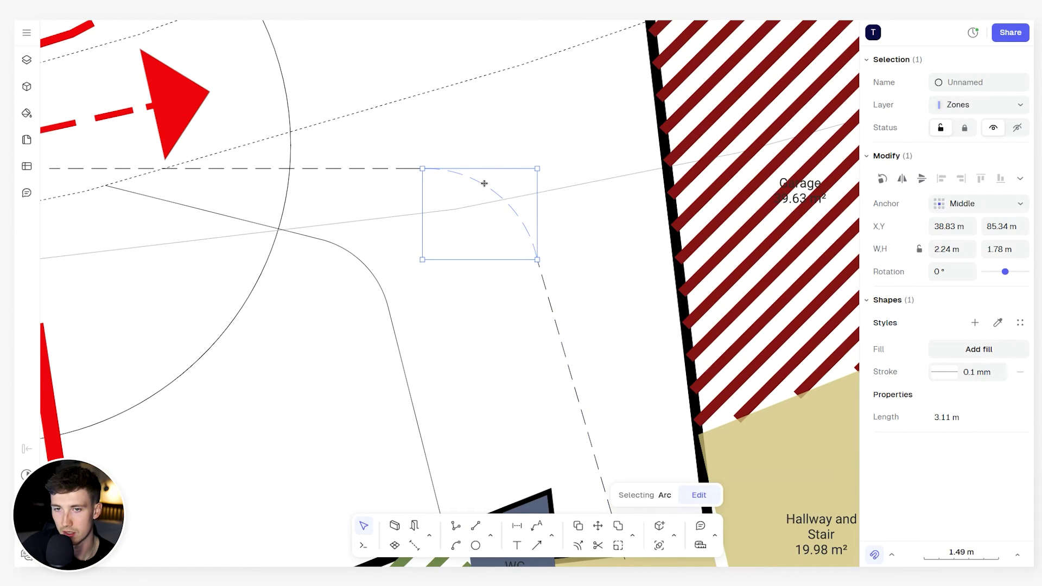
scroll(468, 171, up, 3)
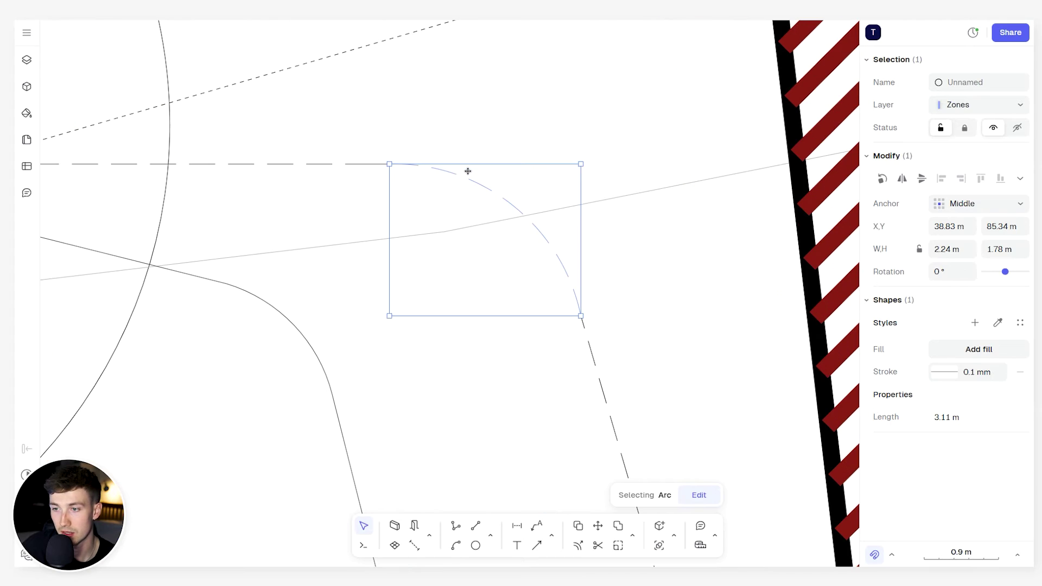
click(998, 324)
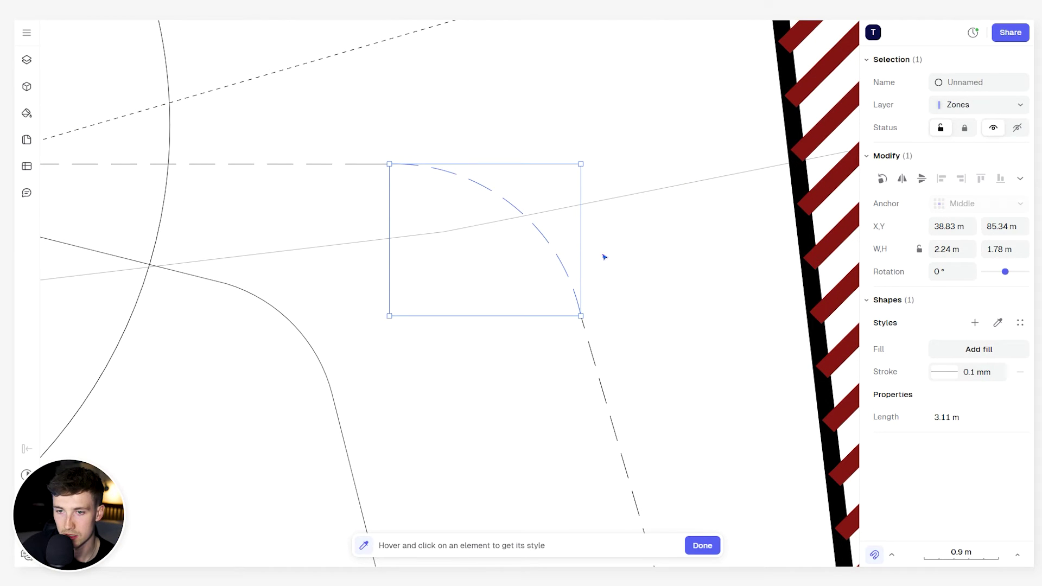
click(586, 343)
click(454, 213)
scroll(455, 213, down, 2)
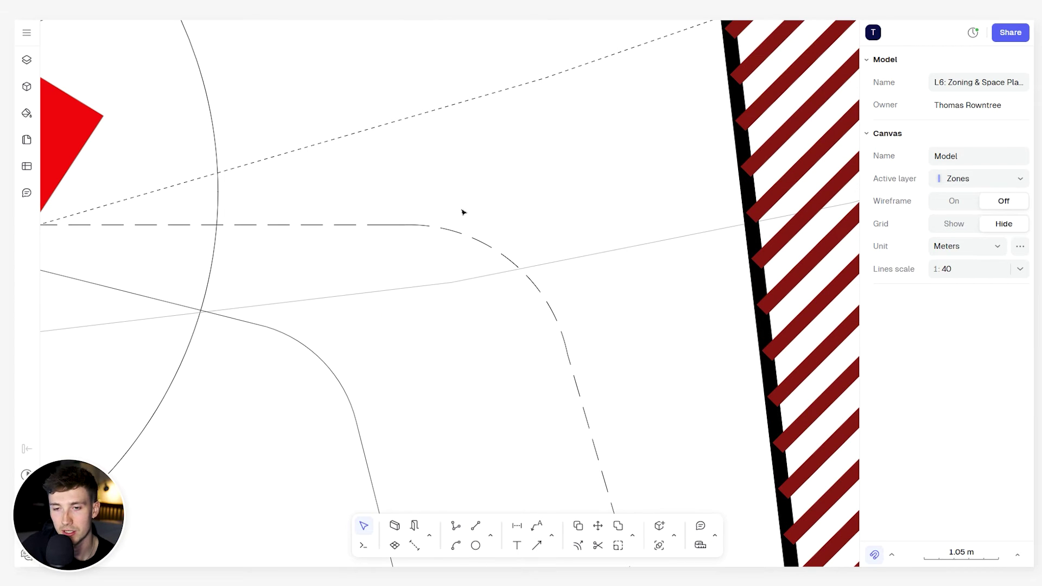
Join the arc and both adjoining dashed lines into one route path and check it.
drag(481, 213, 317, 259)
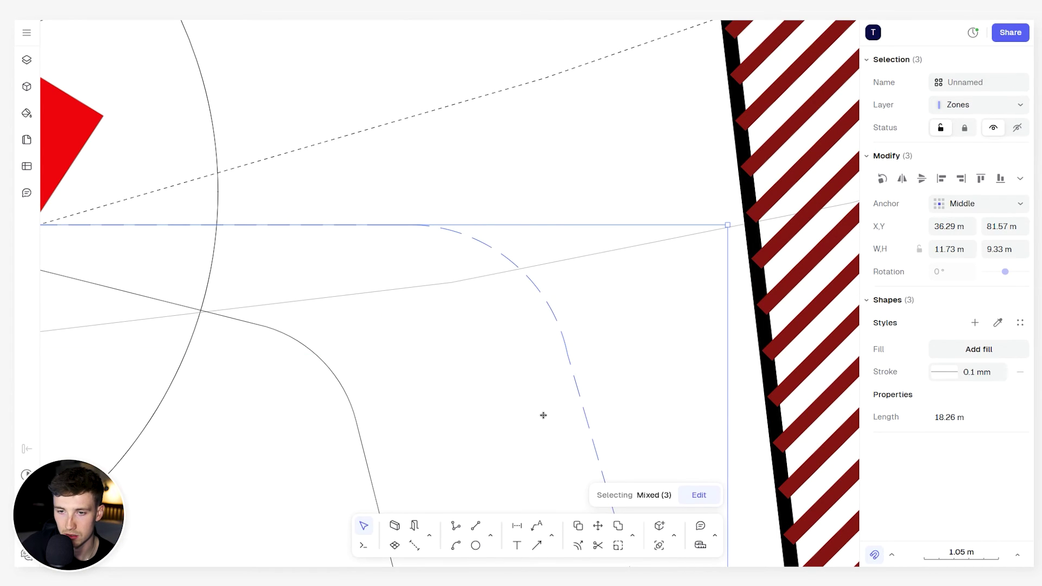
scroll(542, 416, down, 3)
scroll(495, 207, down, 3)
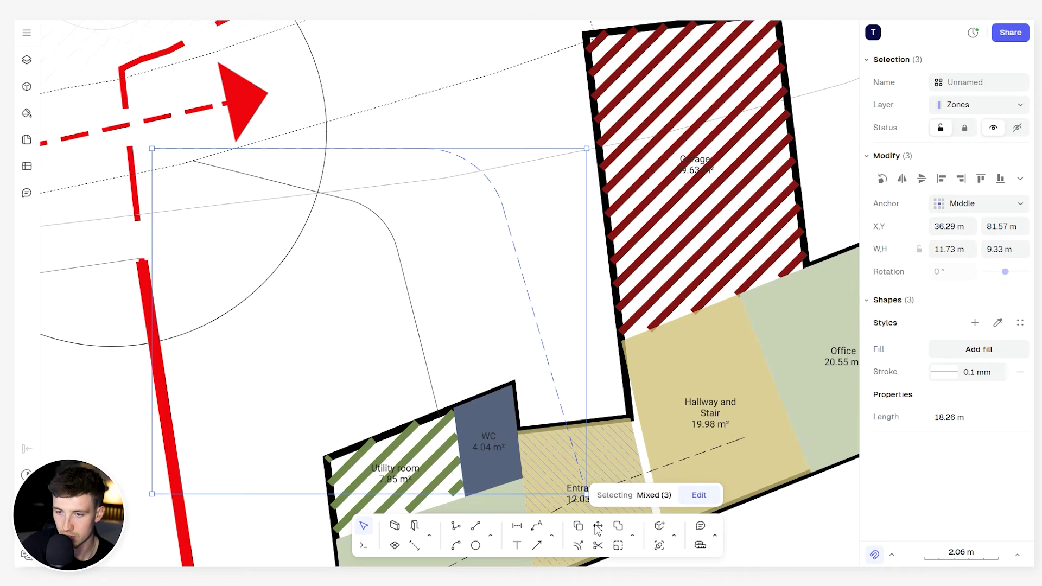
click(633, 536)
click(691, 488)
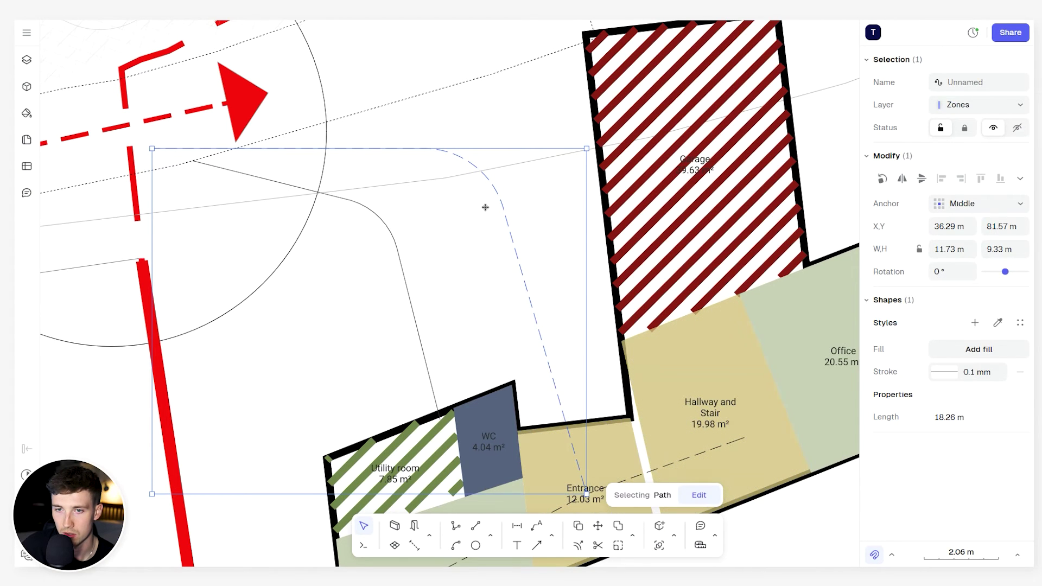
click(500, 202)
click(491, 208)
drag(559, 172, 125, 478)
scroll(432, 140, up, 2)
scroll(444, 195, down, 3)
scroll(445, 195, up, 3)
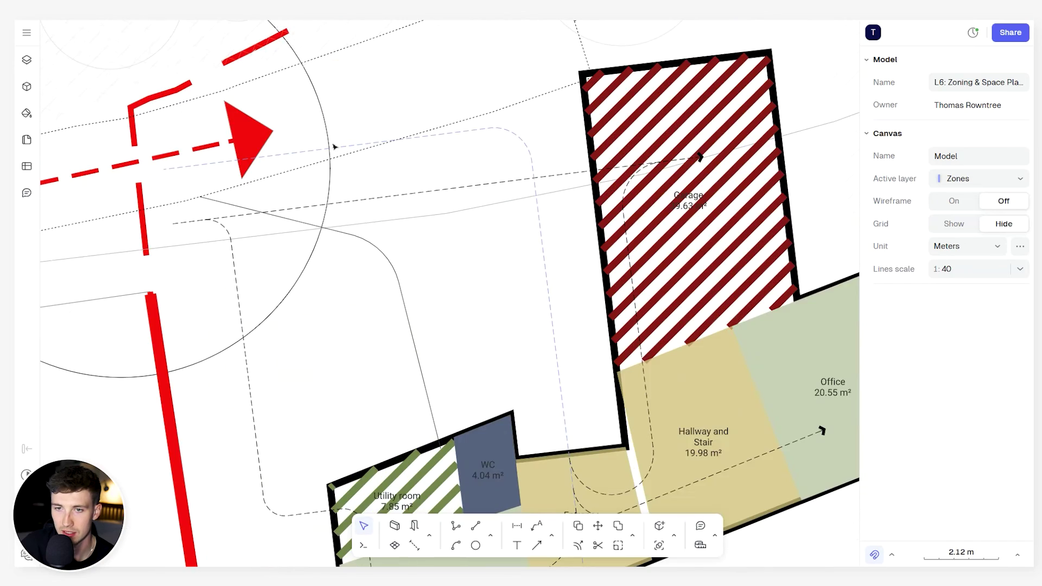
middle_drag(454, 231, 446, 93)
scroll(487, 194, down, 3)
scroll(472, 174, up, 2)
scroll(466, 158, down, 2)
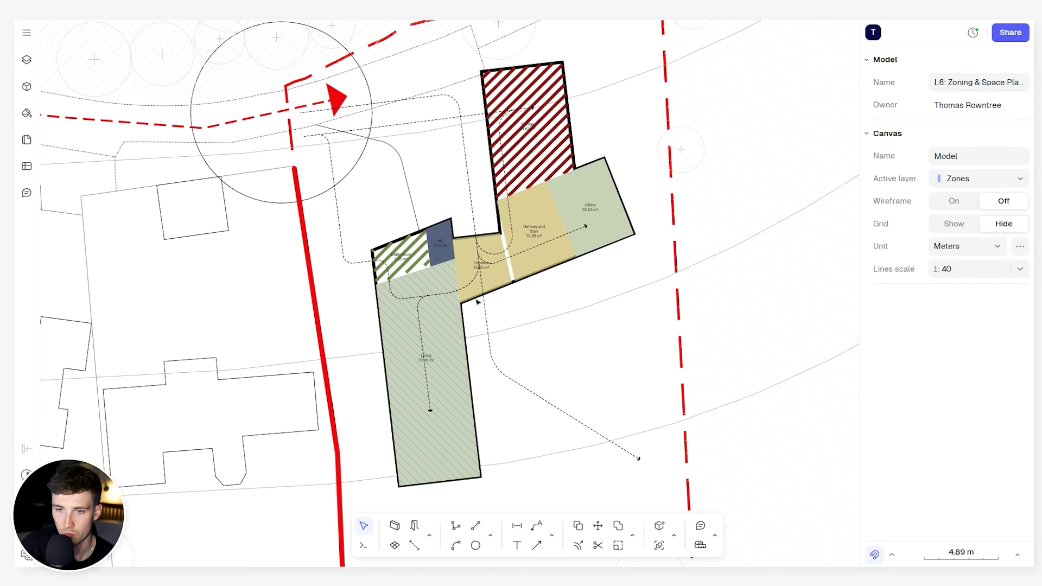
scroll(486, 275, up, 3)
scroll(472, 260, down, 2)
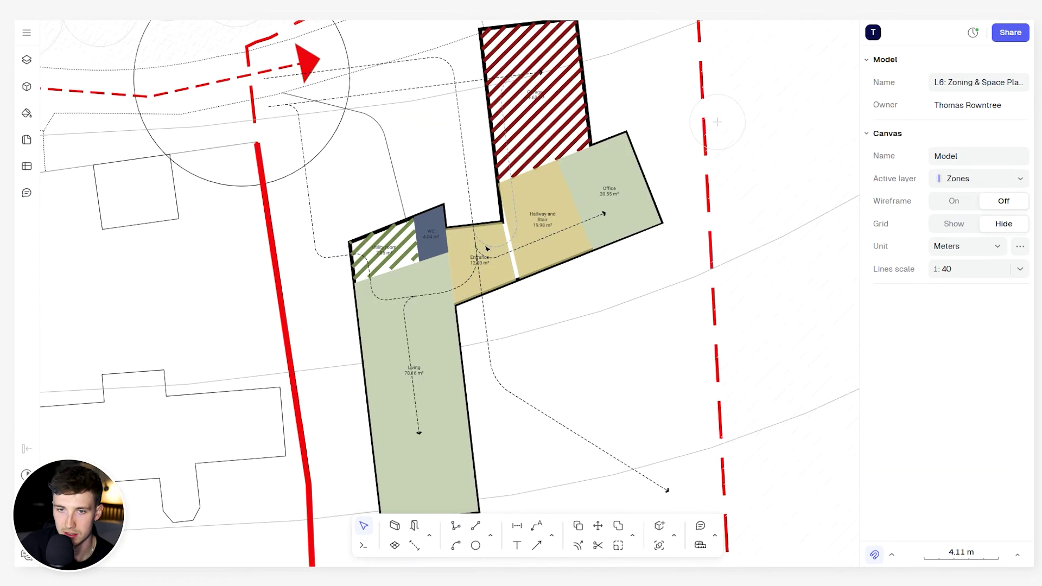
middle_drag(473, 261, 538, 288)
scroll(436, 302, up, 3)
scroll(436, 302, up, 3)
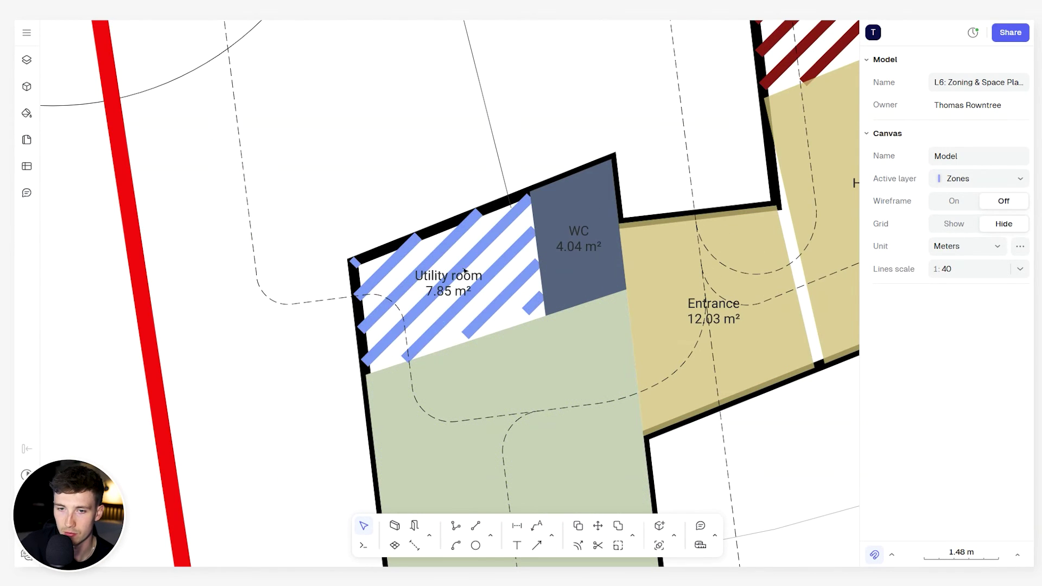
scroll(383, 279, down, 4)
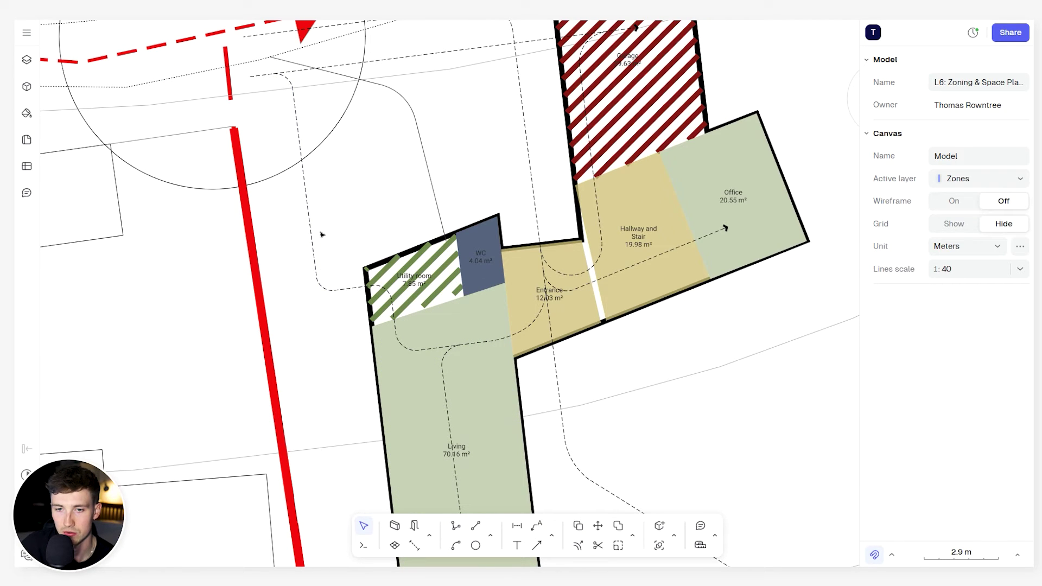
scroll(373, 304, up, 3)
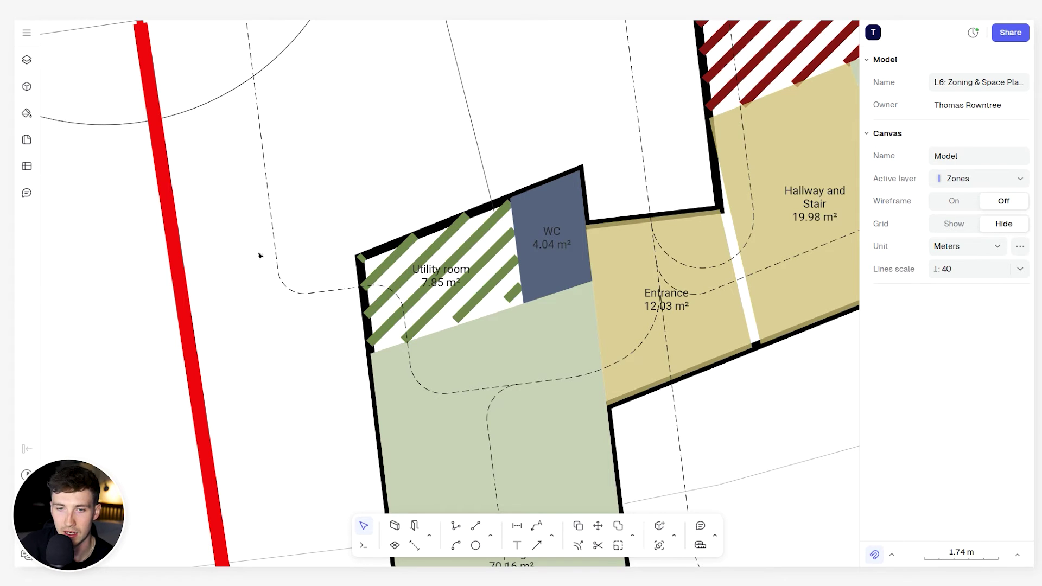
scroll(335, 305, down, 3)
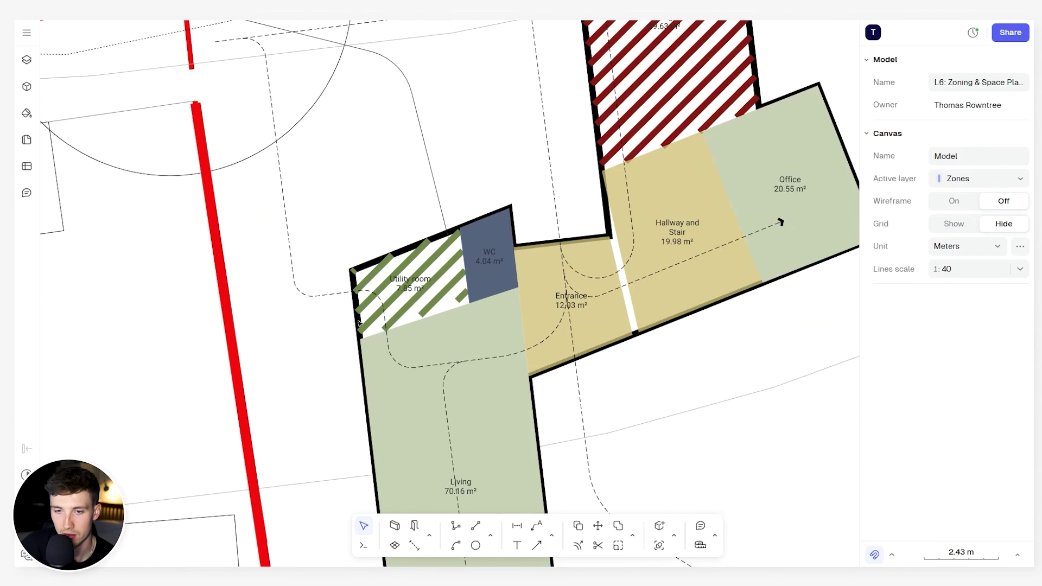
scroll(375, 331, down, 2)
scroll(378, 219, up, 2)
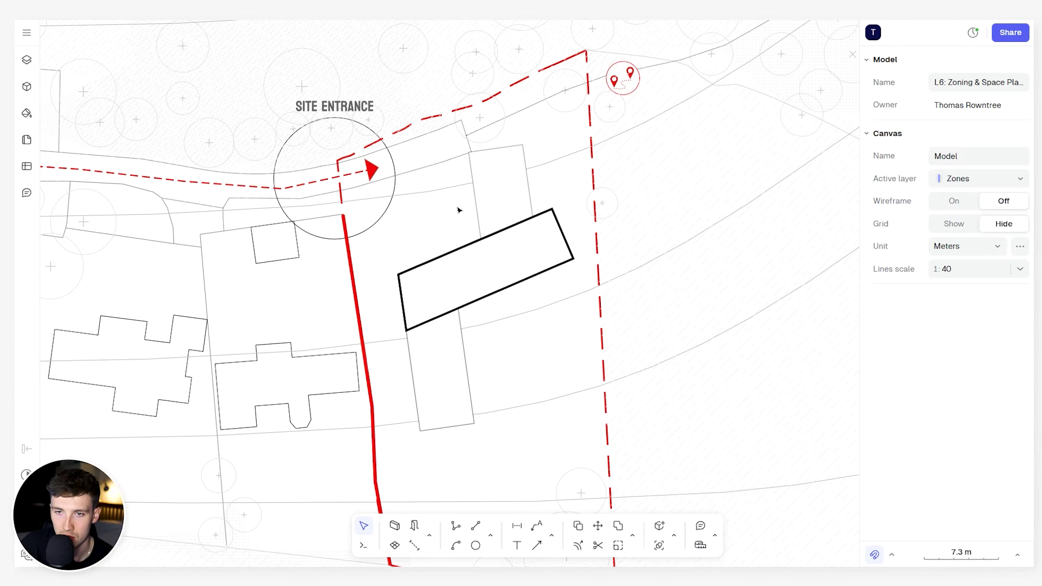
scroll(459, 208, down, 3)
scroll(453, 163, up, 5)
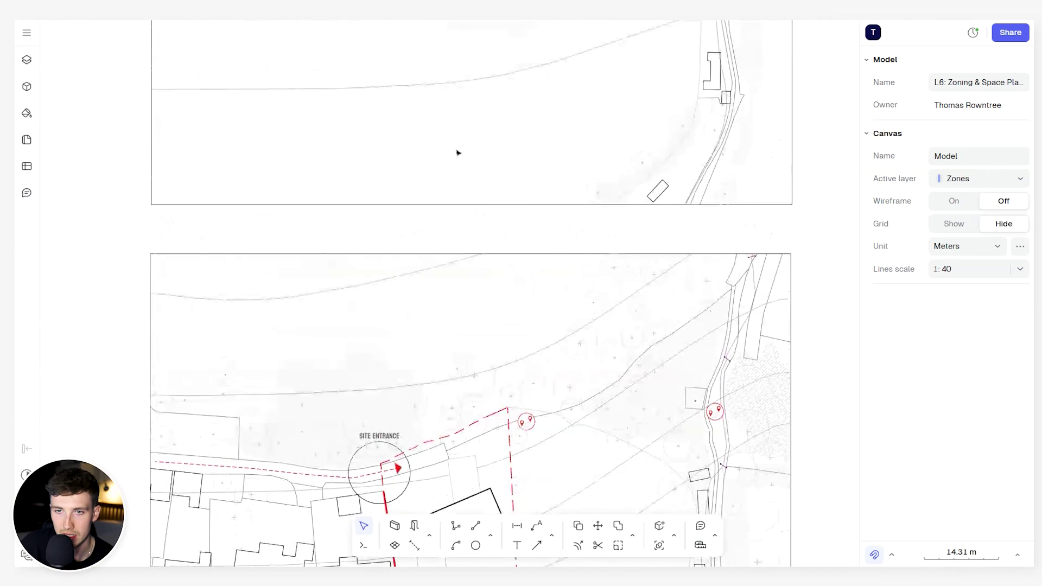
scroll(453, 149, down, 5)
scroll(483, 149, up, 10)
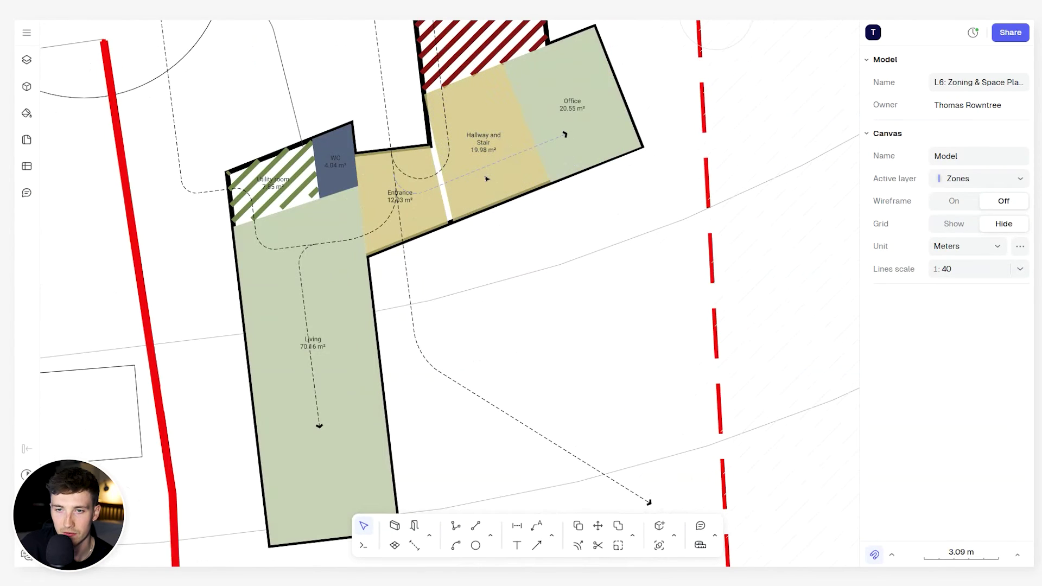
Select the Hallway and Stair zone together with its label.
click(486, 179)
key(Escape)
scroll(502, 228, down, 10)
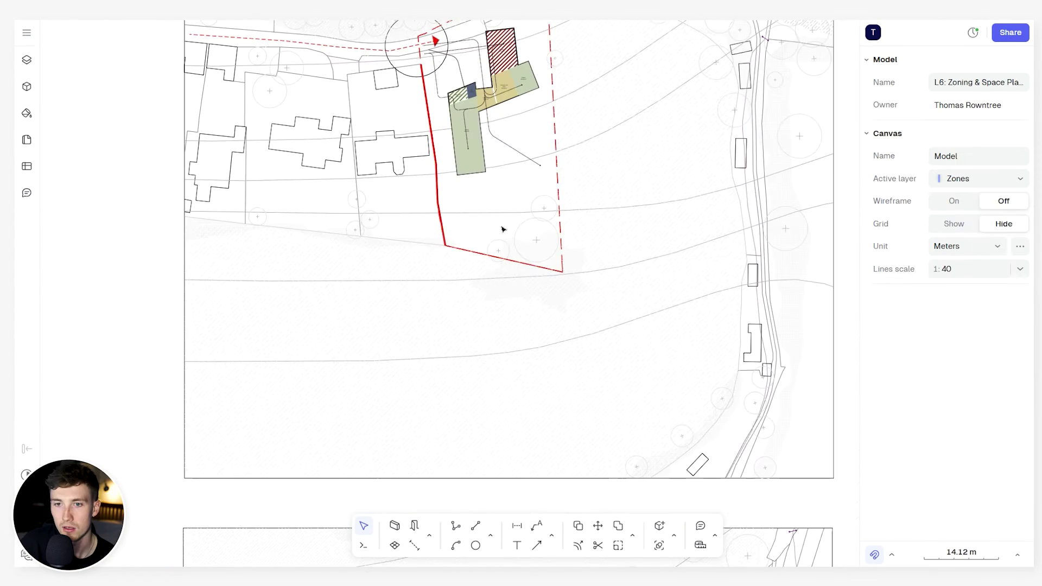
scroll(502, 146, up, 10)
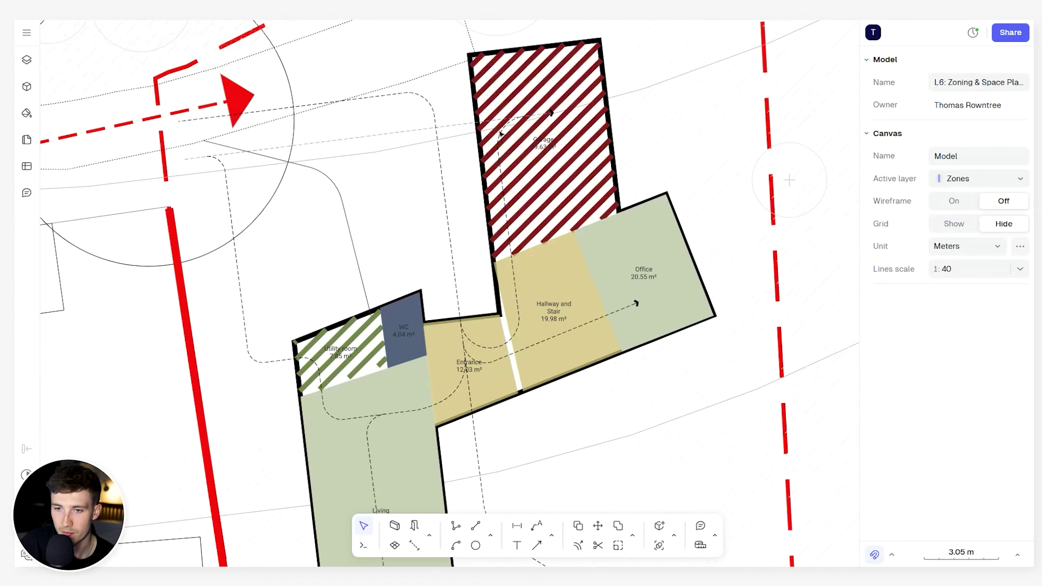
click(566, 276)
scroll(543, 261, down, 3)
scroll(542, 261, right, 3)
key(Escape)
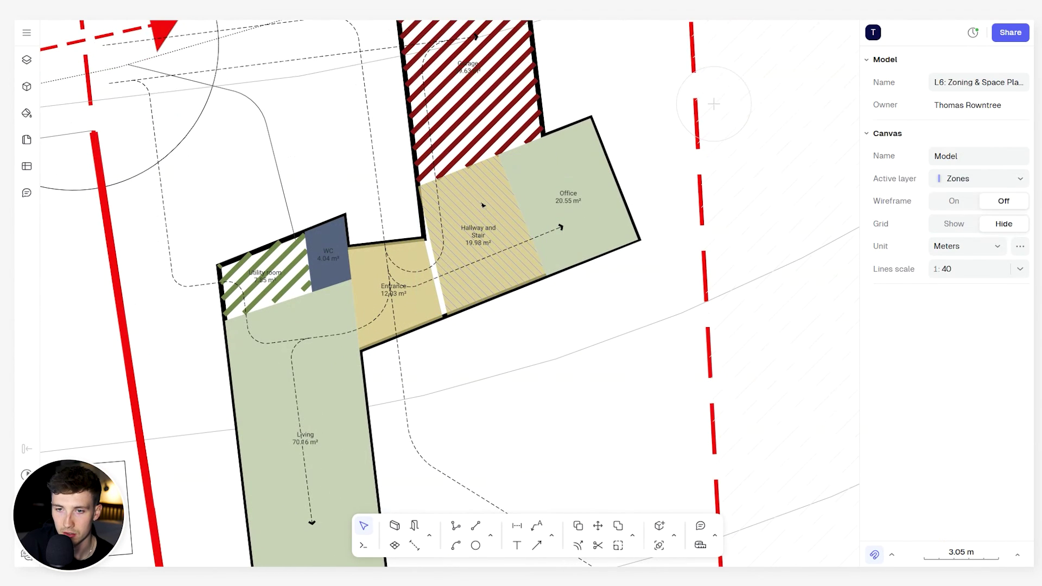
click(484, 237)
click(478, 235)
scroll(478, 235, down, 8)
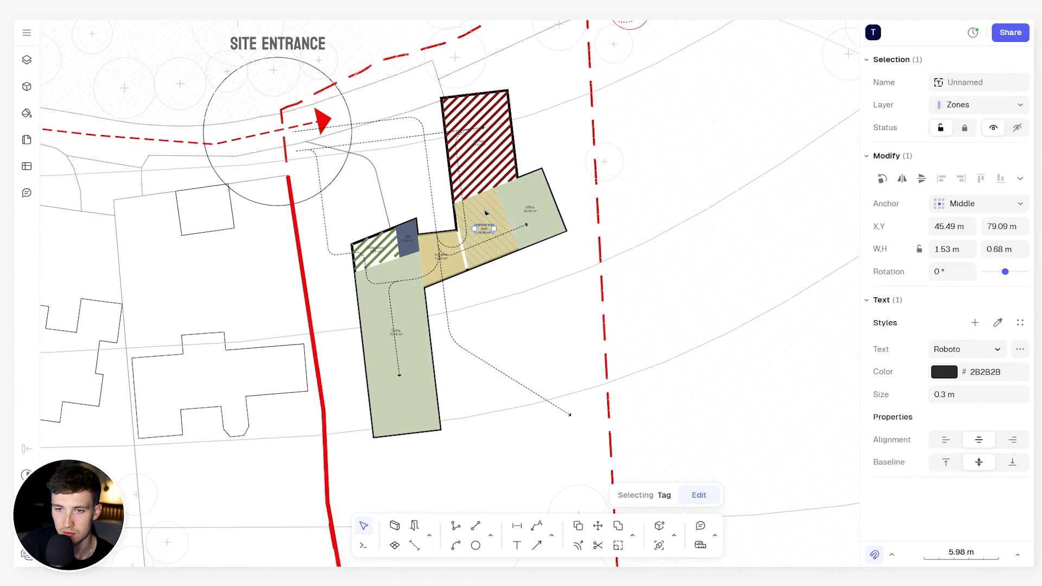
shift+click(480, 255)
scroll(499, 94, up, 10)
Move the Hallway and Stair zone and label down into the upper-floor outline.
drag(500, 94, 499, 459)
scroll(554, 46, down, 5)
scroll(484, 138, down, 5)
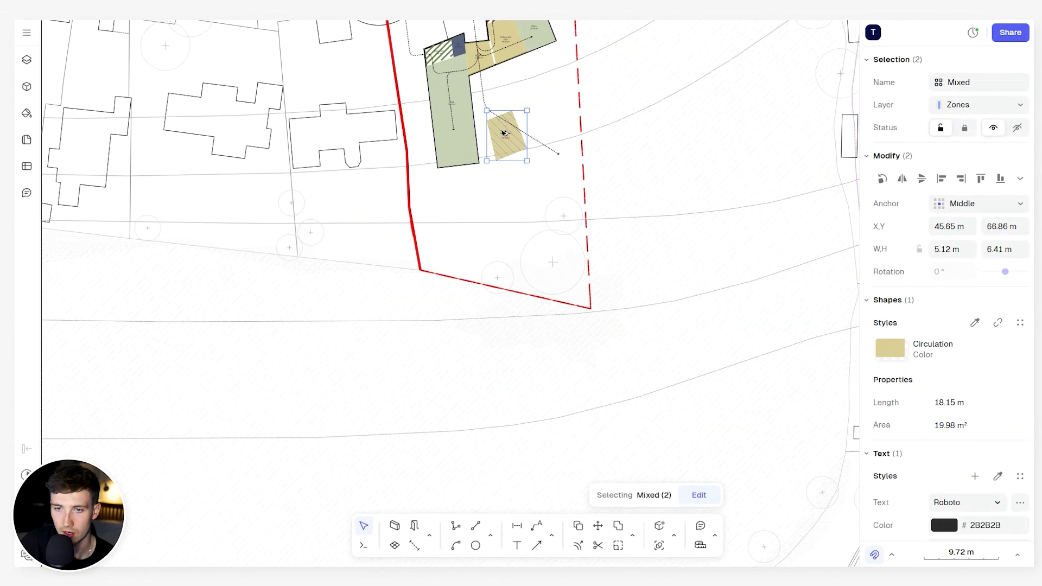
drag(503, 133, 495, 420)
key(Escape)
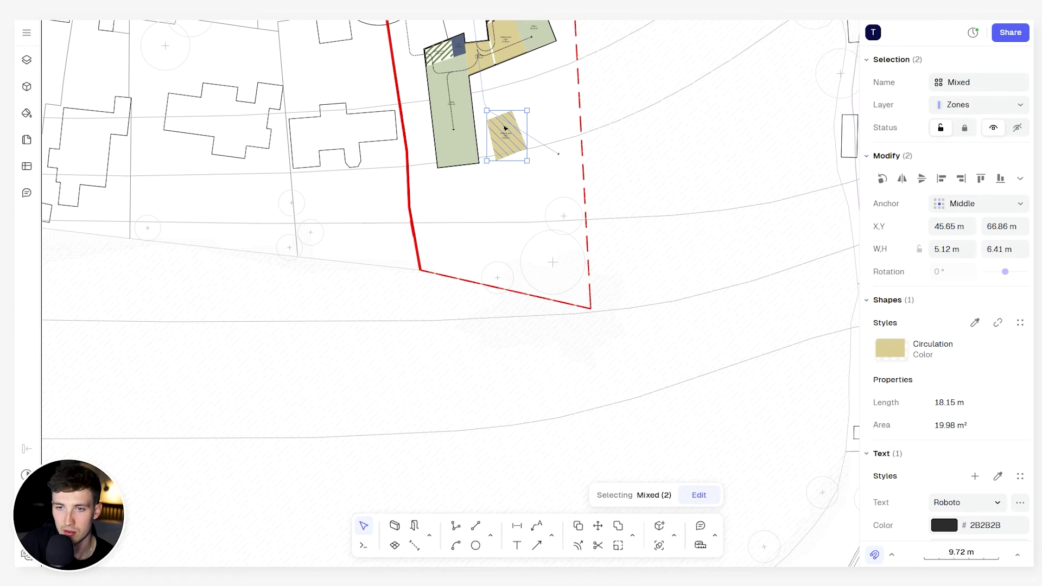
drag(505, 128, 504, 360)
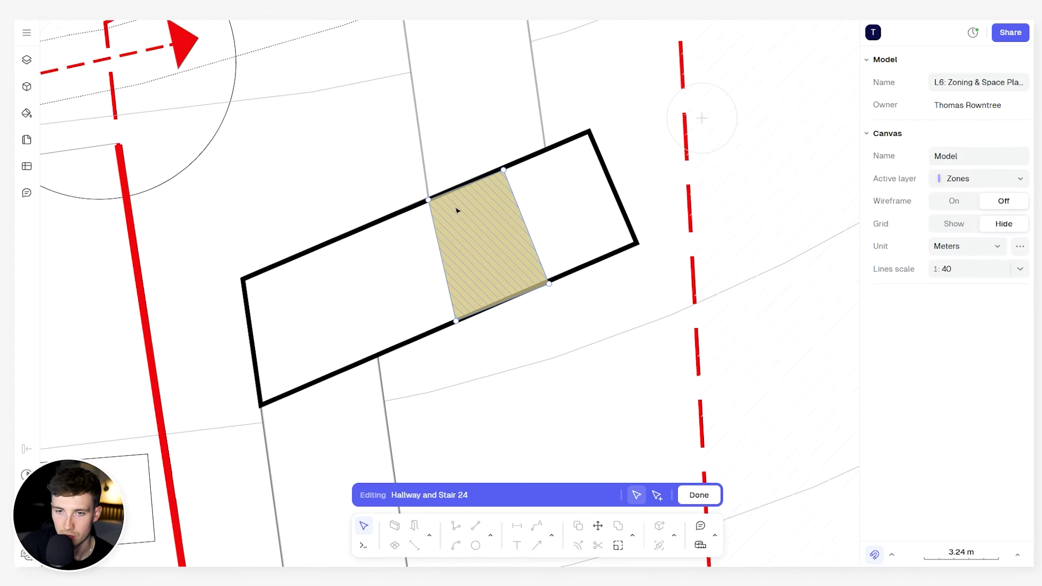
key(Escape)
key(Escape)
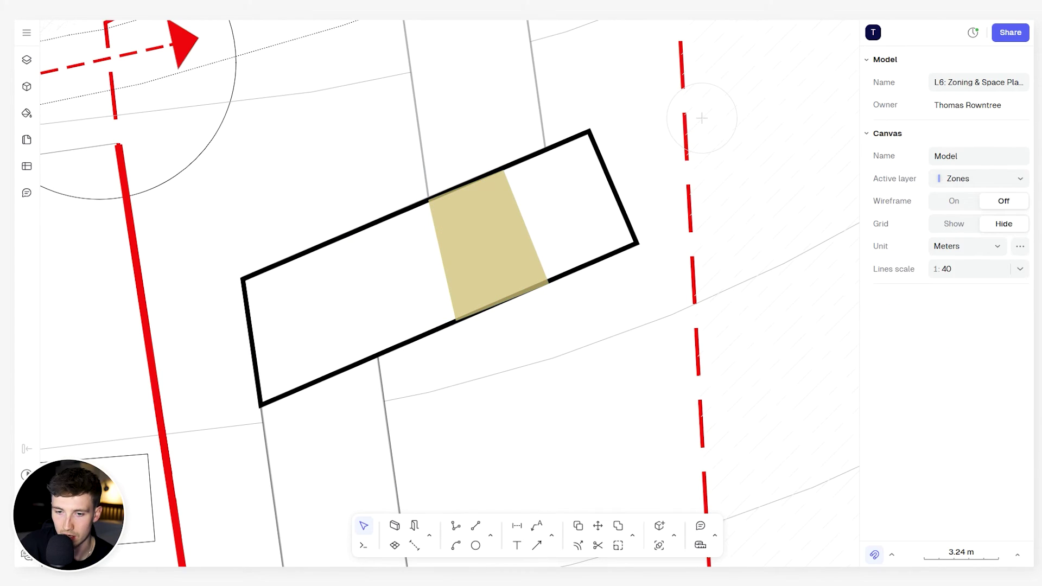
Draw a new three-corner zone of 6.45 m² beside the hallway against the wall.
click(429, 535)
click(473, 488)
scroll(358, 205, up, 3)
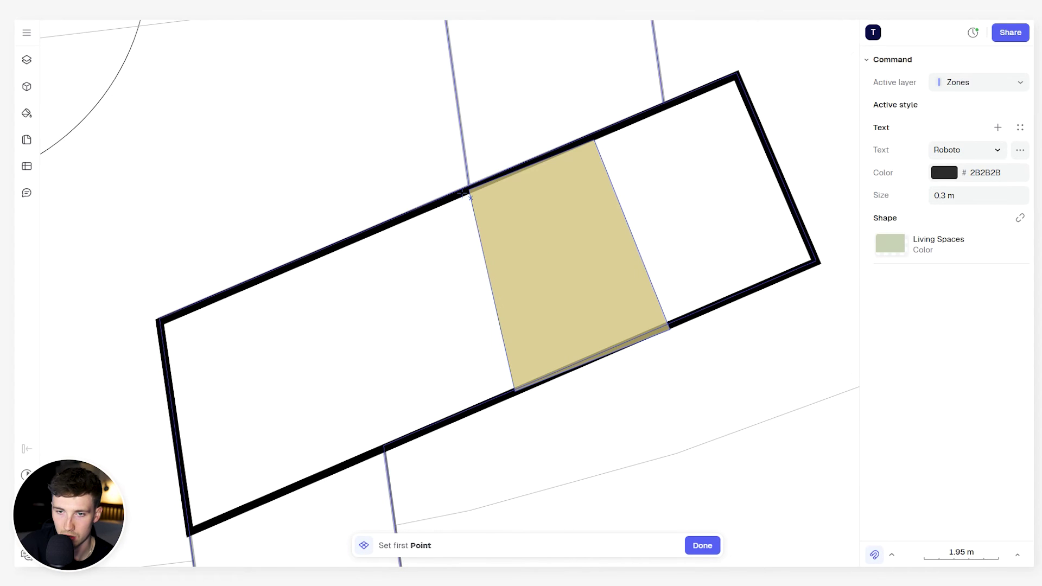
click(468, 180)
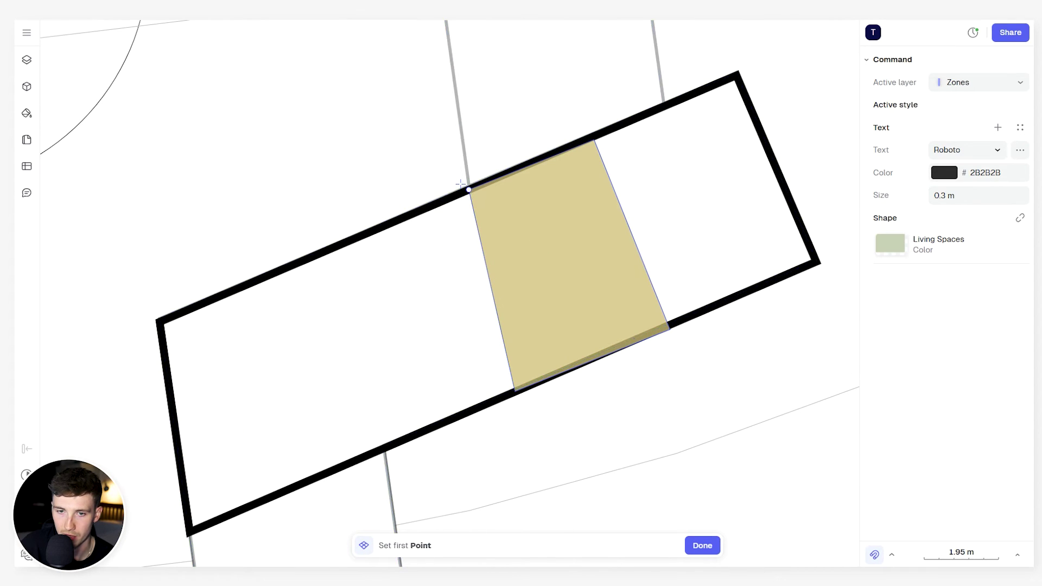
click(281, 270)
click(280, 316)
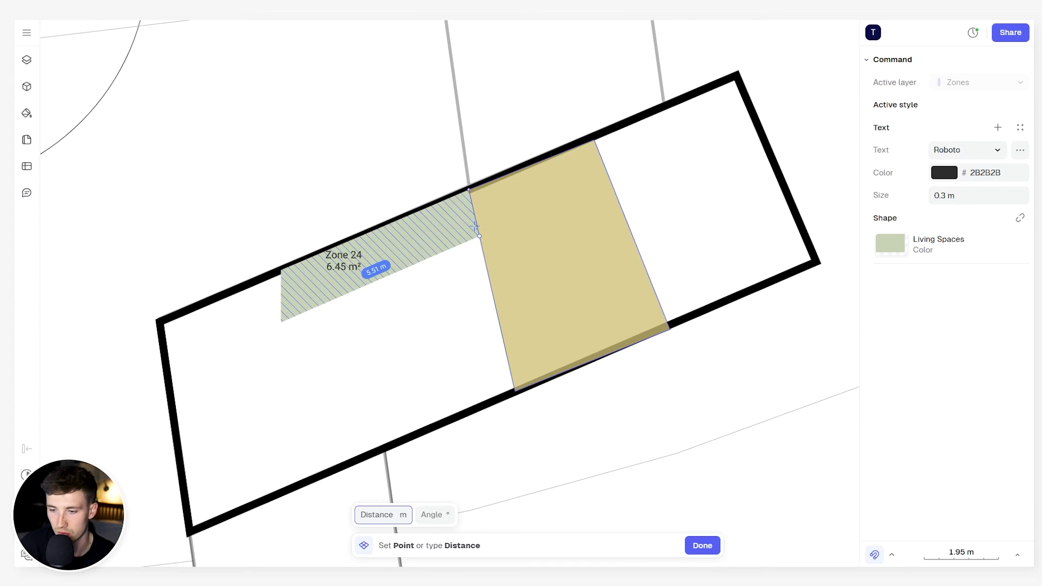
click(475, 226)
Apply the Circulation style to the new zone, replacing its Living Spaces fill.
scroll(458, 307, down, 5)
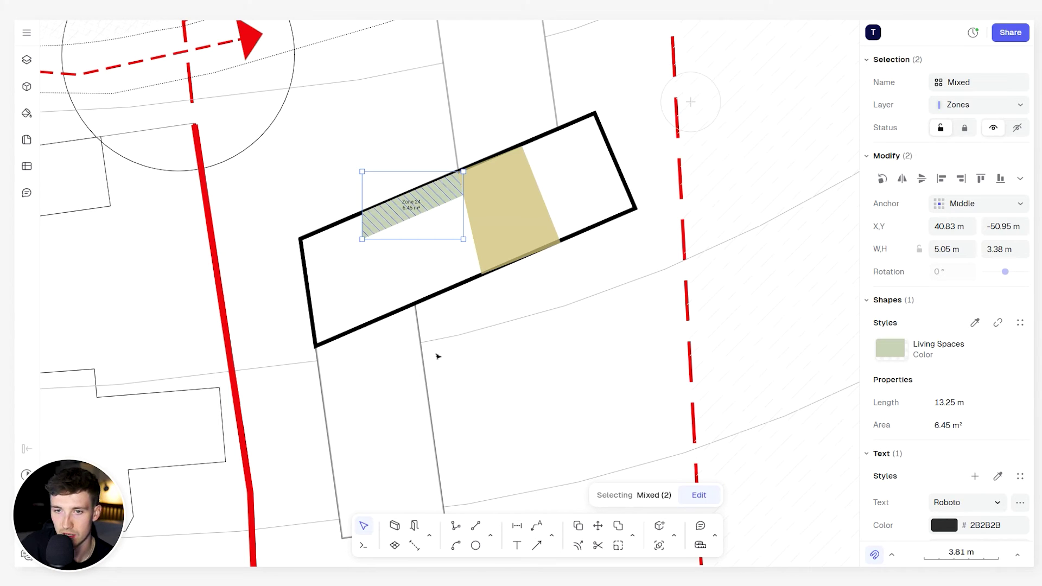
scroll(441, 185, up, 4)
scroll(476, 267, up, 2)
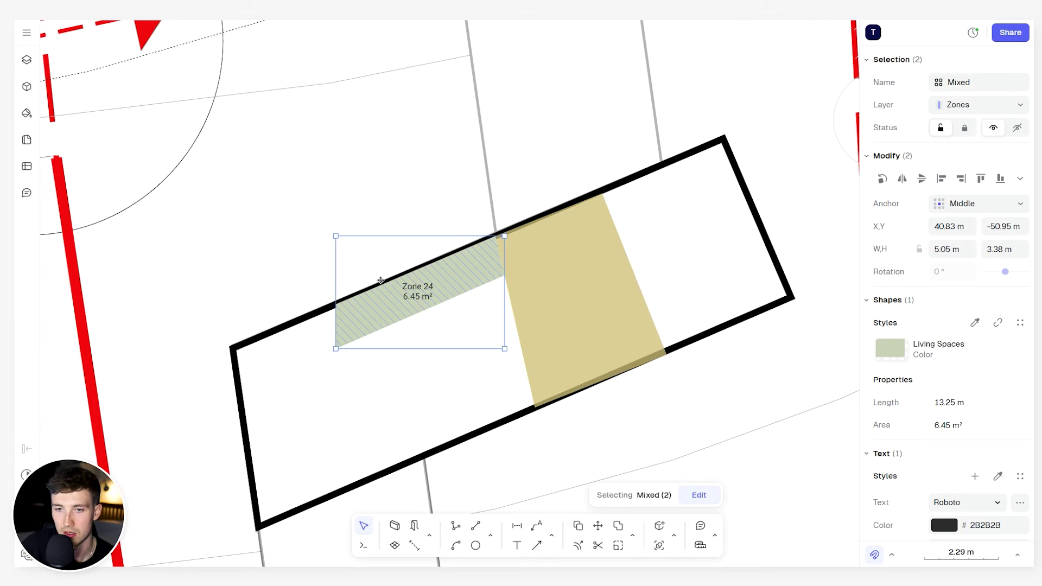
scroll(413, 279, down, 2)
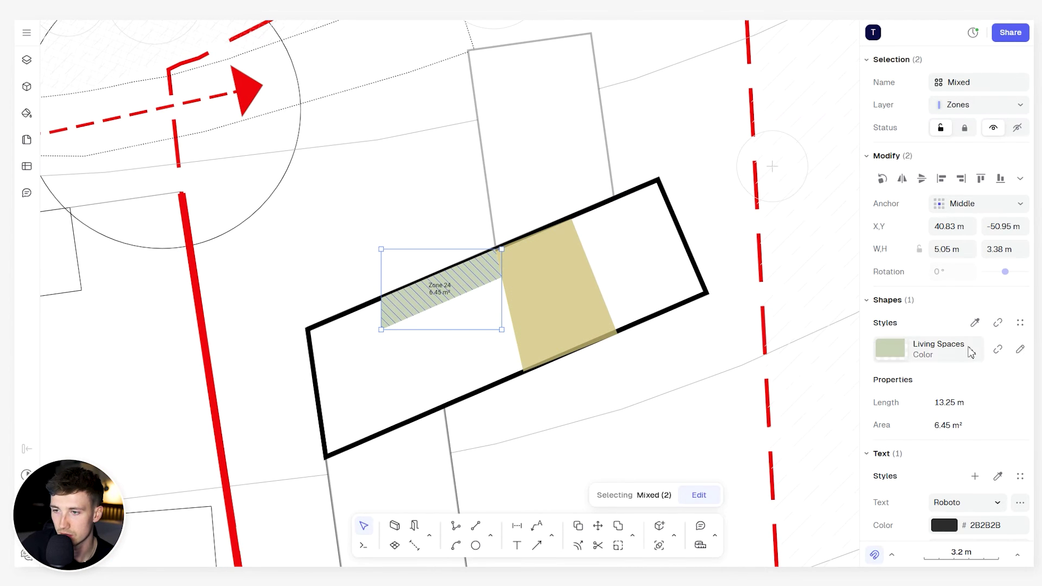
click(1021, 322)
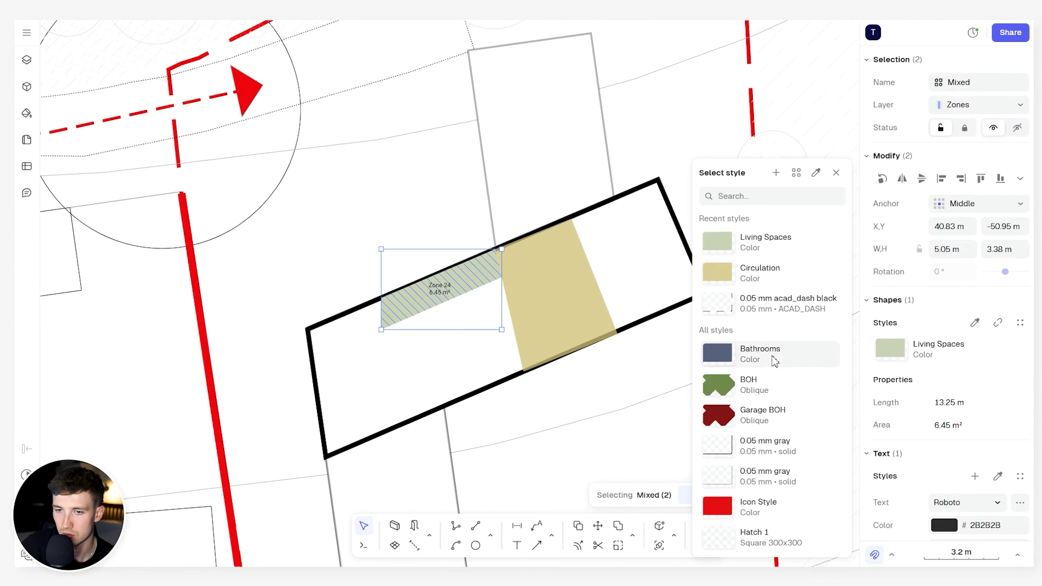
click(727, 273)
scroll(439, 281, up, 1)
click(439, 280)
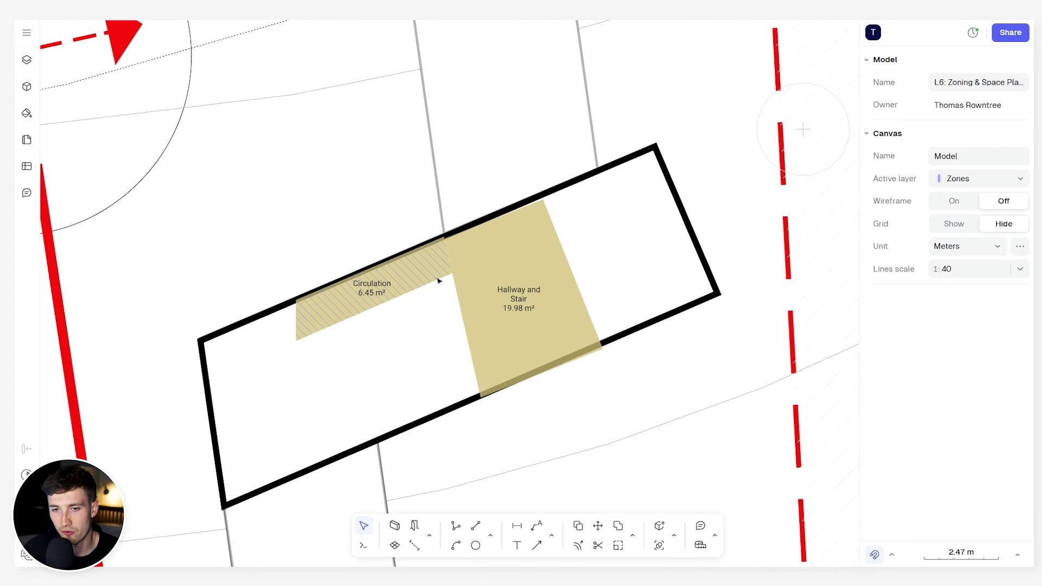
scroll(432, 290, down, 1)
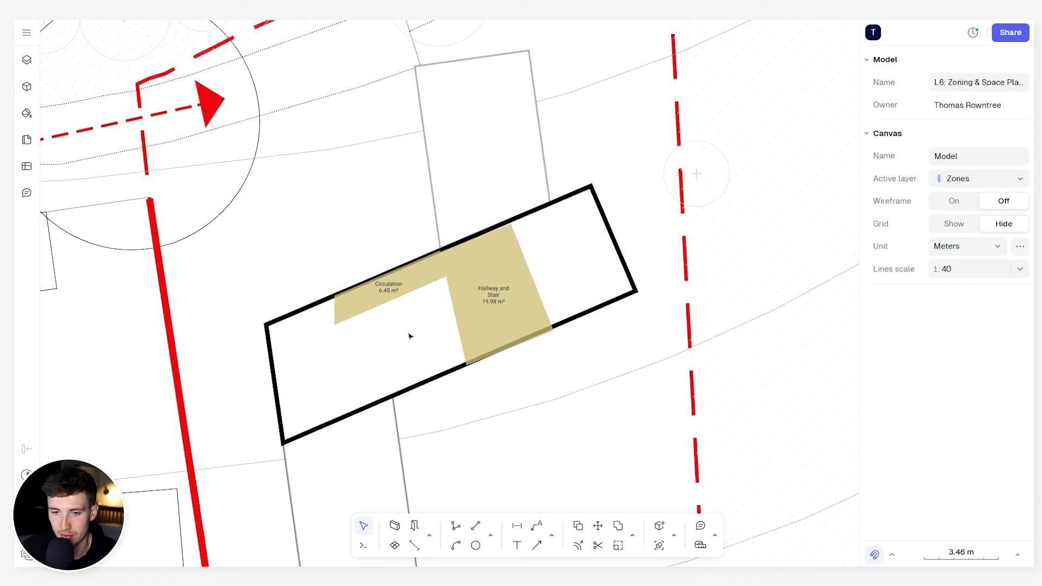
scroll(361, 384, down, 1)
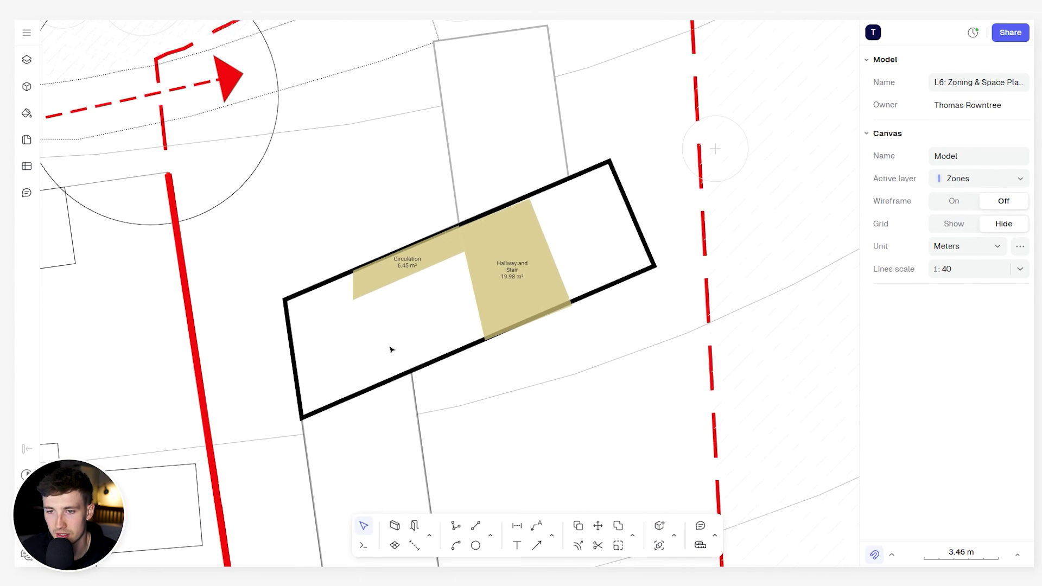
scroll(487, 260, up, 2)
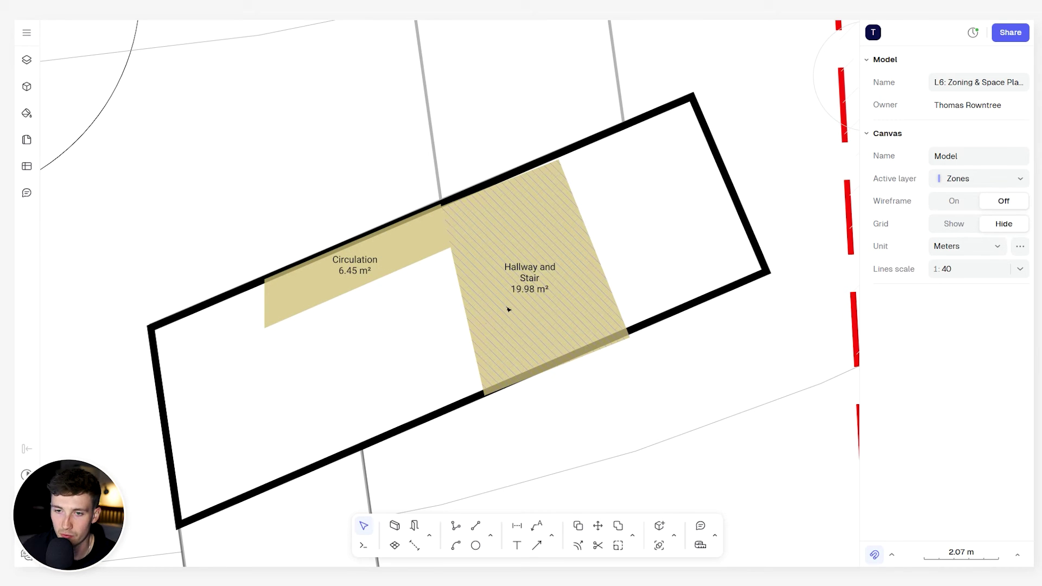
middle_drag(594, 272, 568, 267)
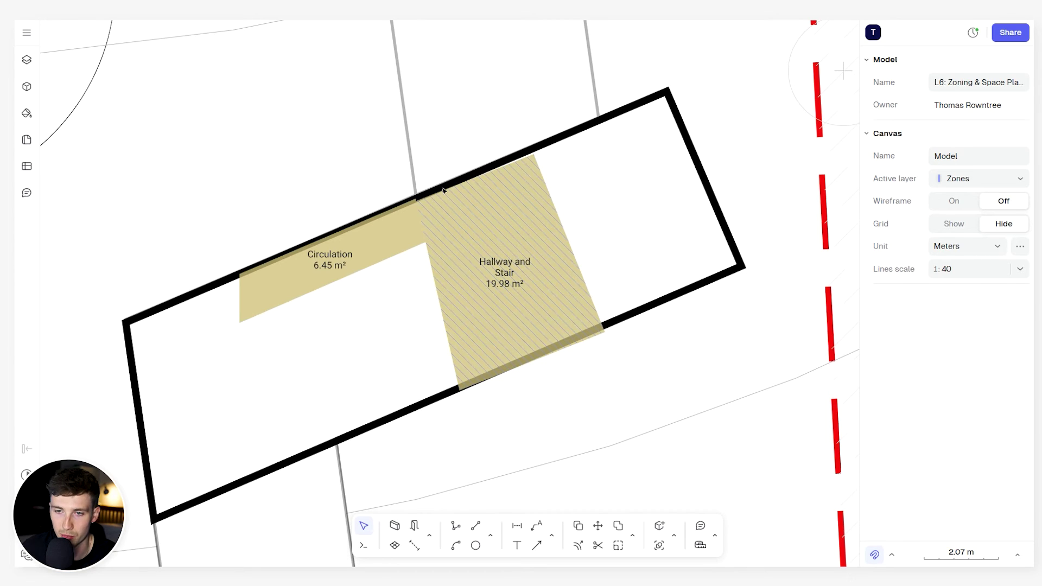
scroll(526, 246, down, 3)
scroll(546, 228, up, 5)
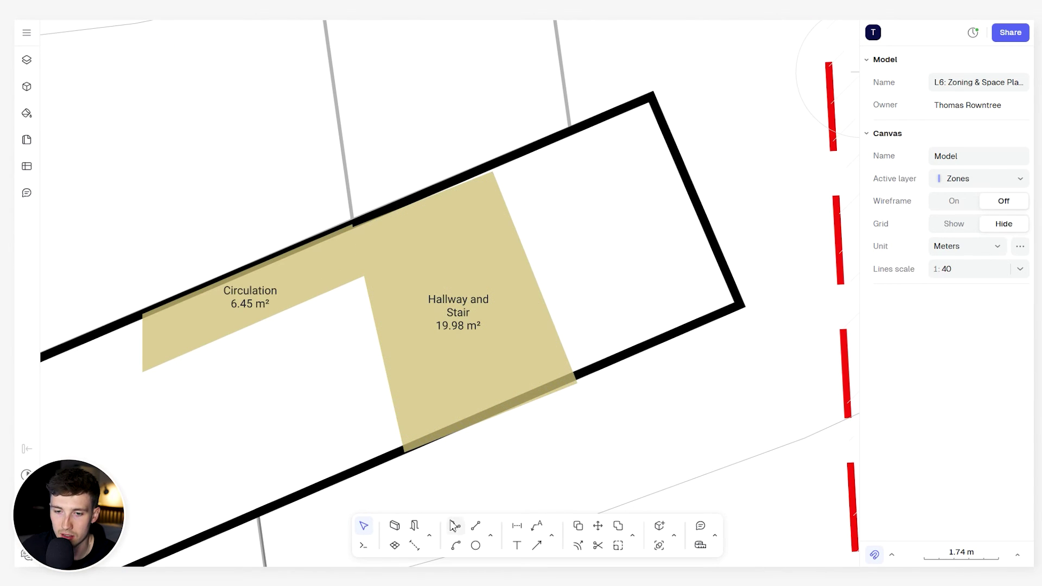
Draw Zone 25 across the right end, from the hallway corner to the wall corners and back.
click(432, 537)
click(469, 484)
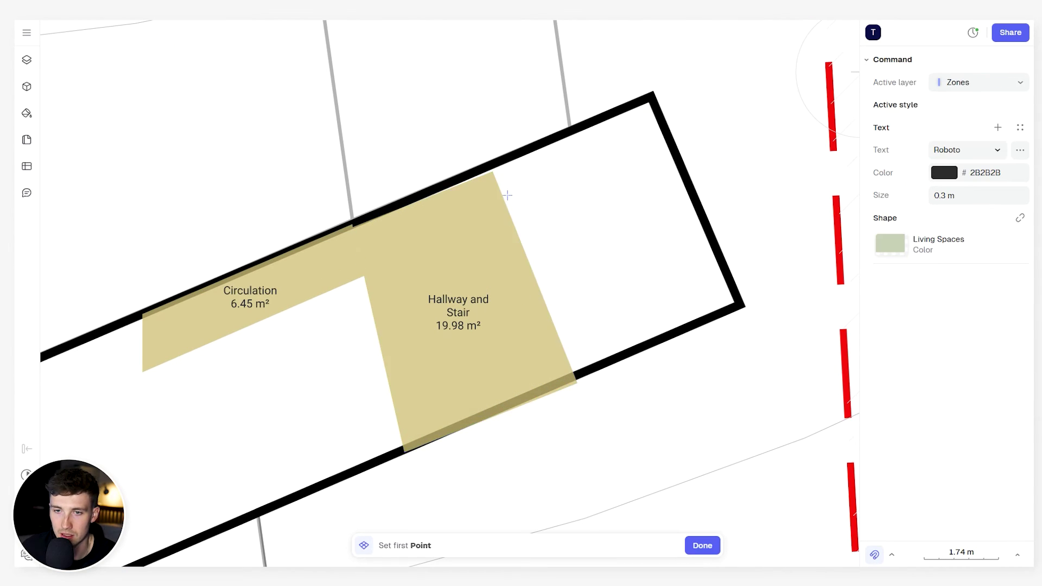
click(490, 163)
click(651, 100)
click(739, 305)
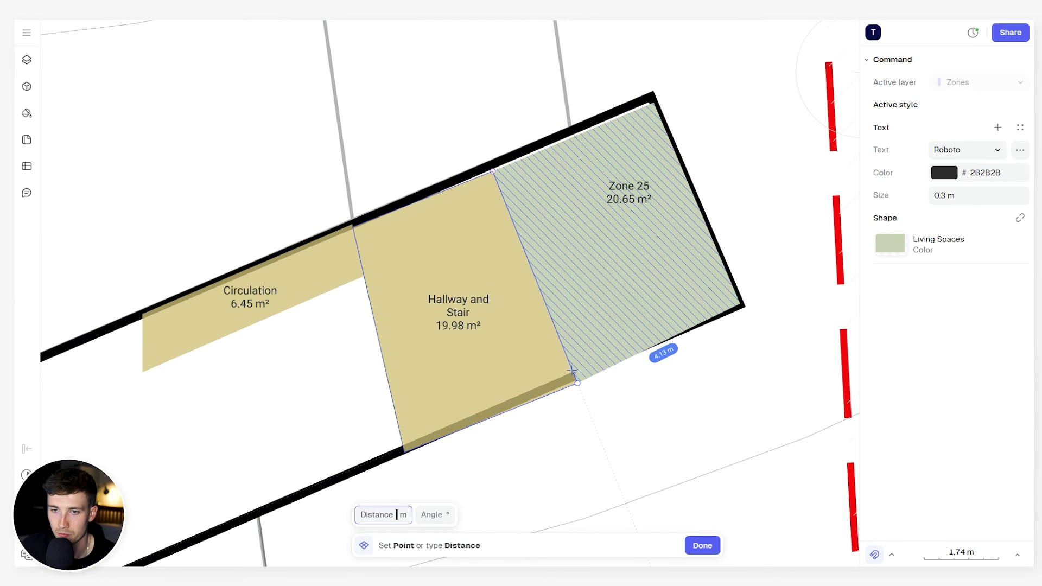
click(574, 376)
click(488, 166)
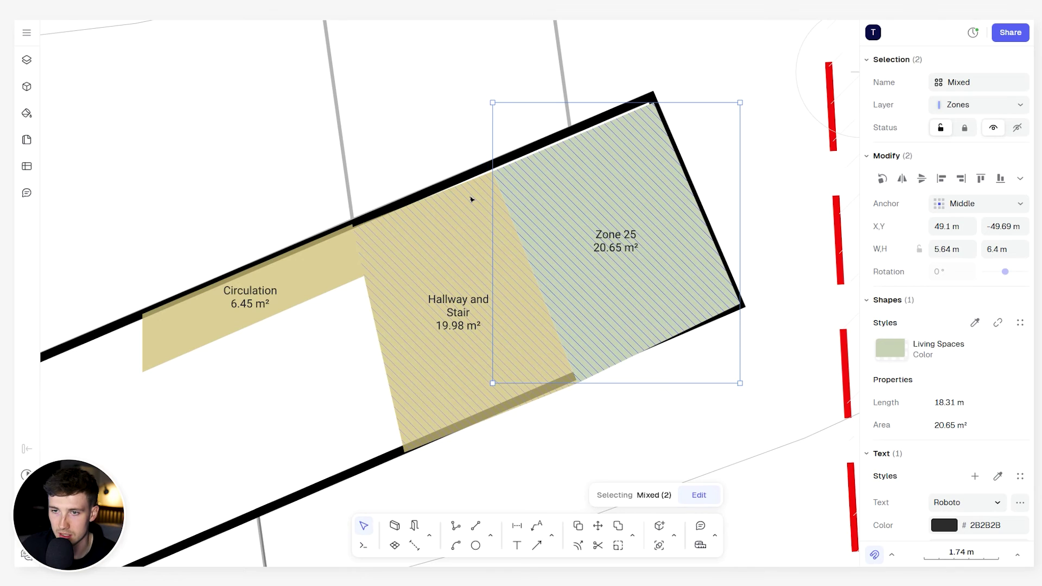
Open the style list for Zone 25 to give it the pink bedroom styling.
scroll(472, 195, down, 3)
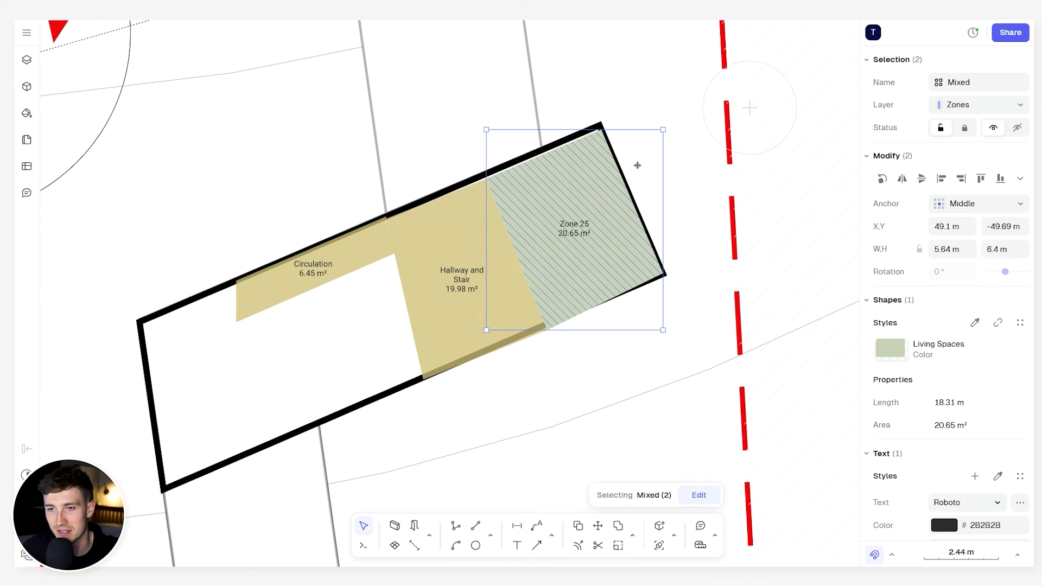
scroll(646, 165, down, 5)
scroll(448, 219, up, 3)
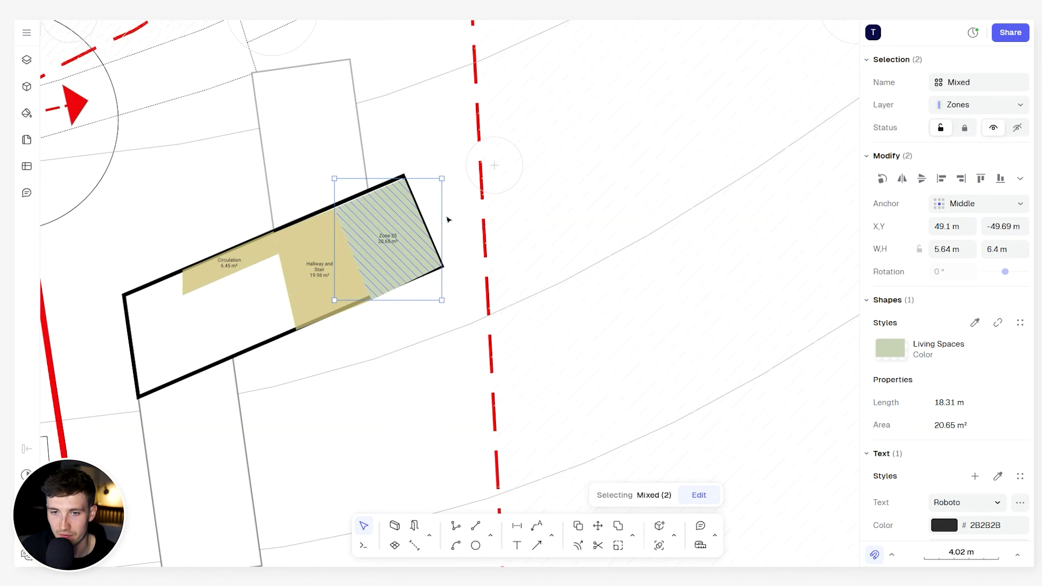
scroll(542, 184, left, 3)
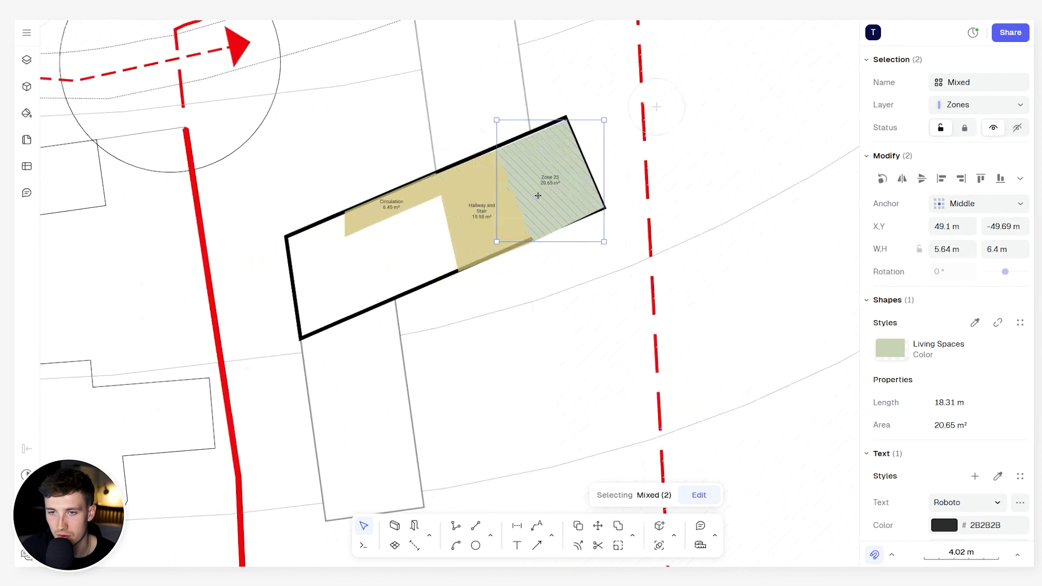
scroll(567, 160, up, 3)
scroll(567, 160, up, 2)
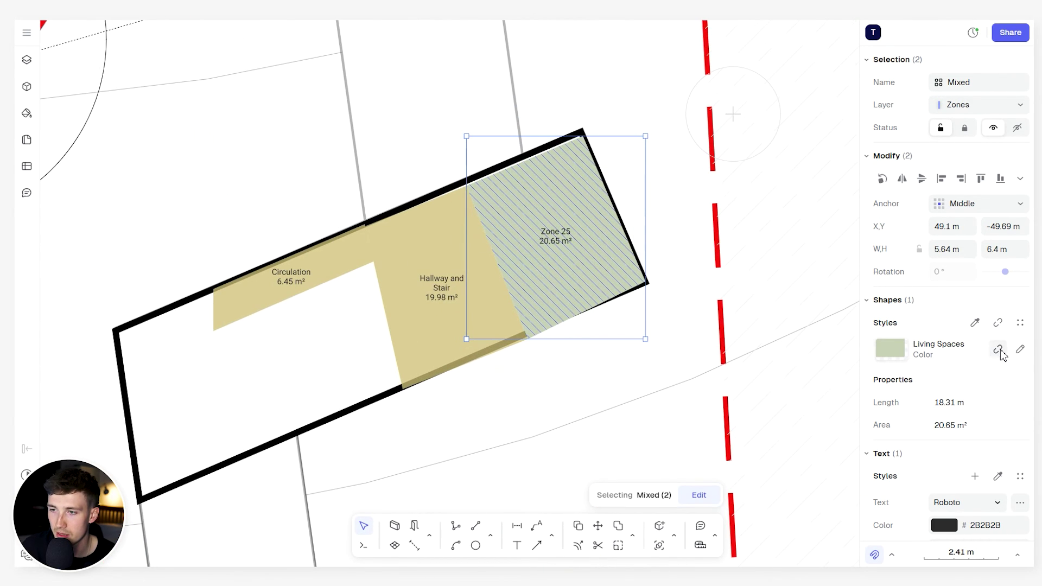
click(880, 352)
scroll(727, 424, down, 6)
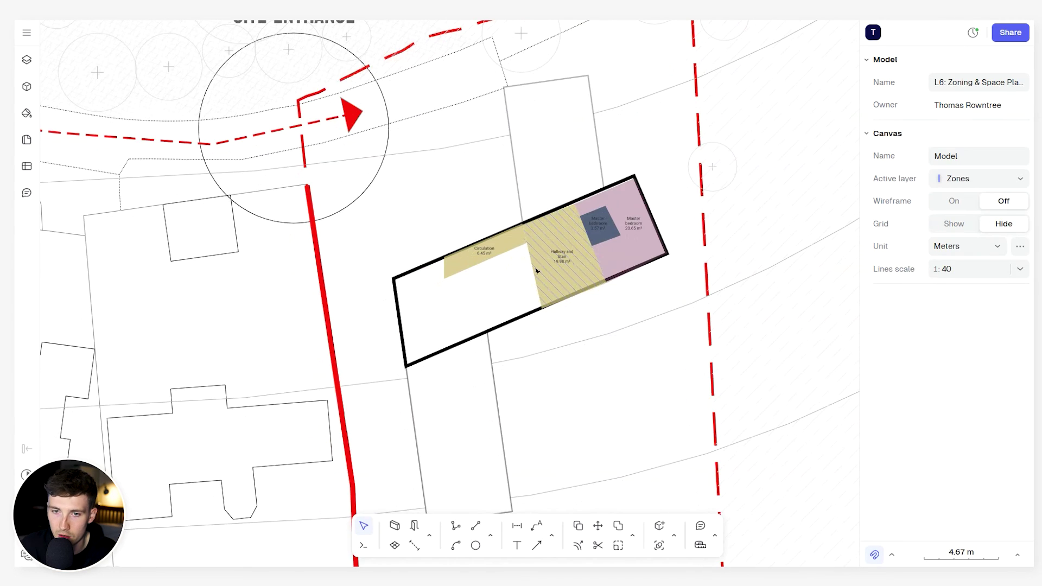
scroll(537, 271, up, 6)
scroll(421, 291, left, 1)
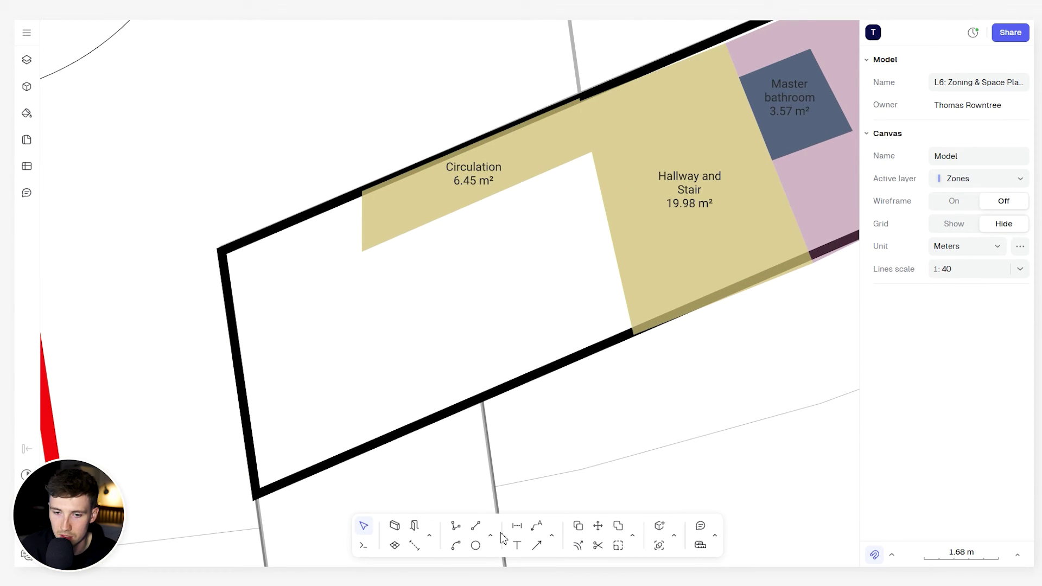
Draw a four-corner zone at the left end between the top, lower and left walls.
click(429, 541)
click(446, 485)
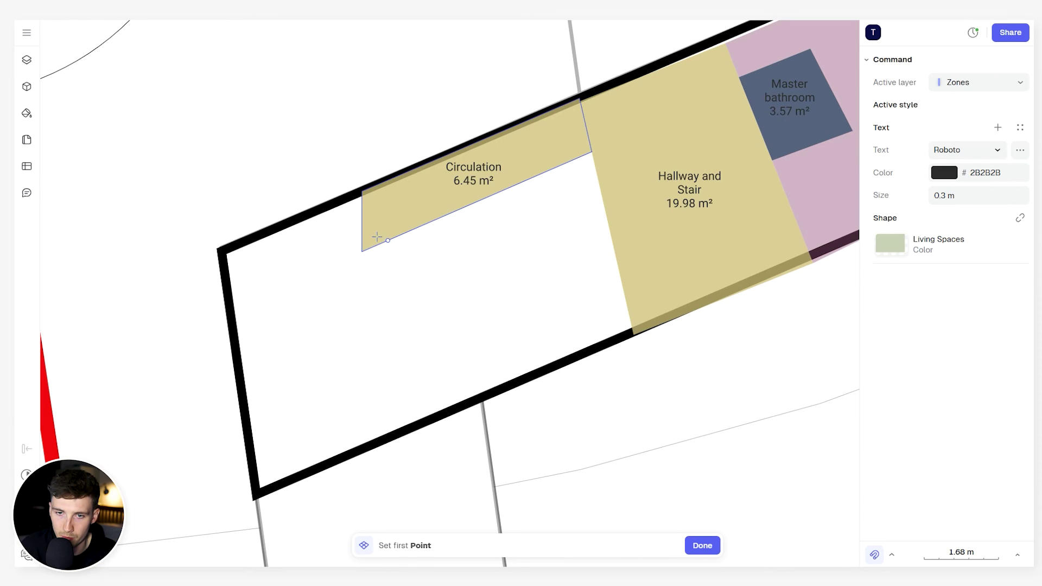
click(353, 188)
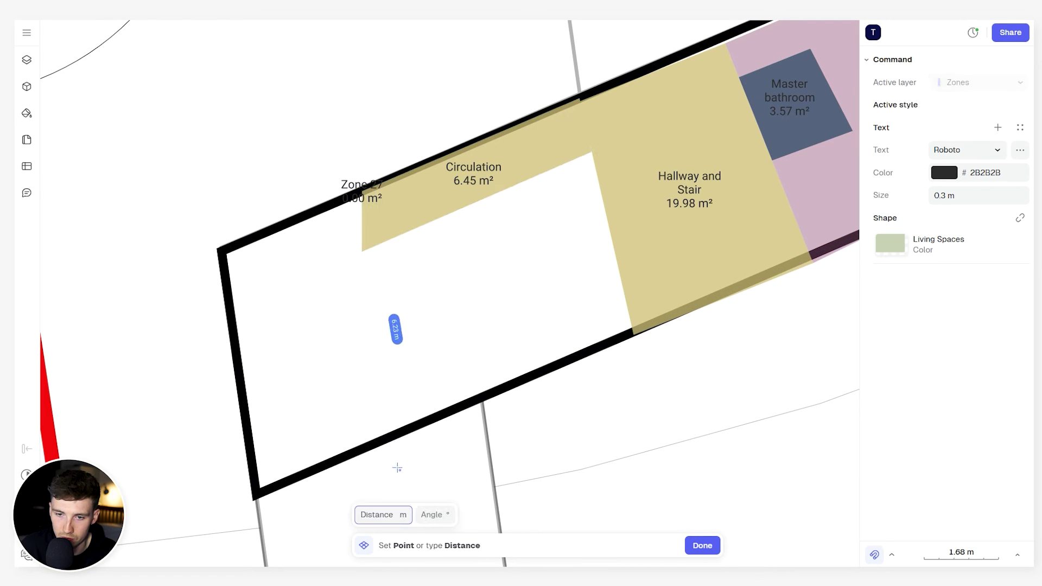
click(404, 429)
click(255, 487)
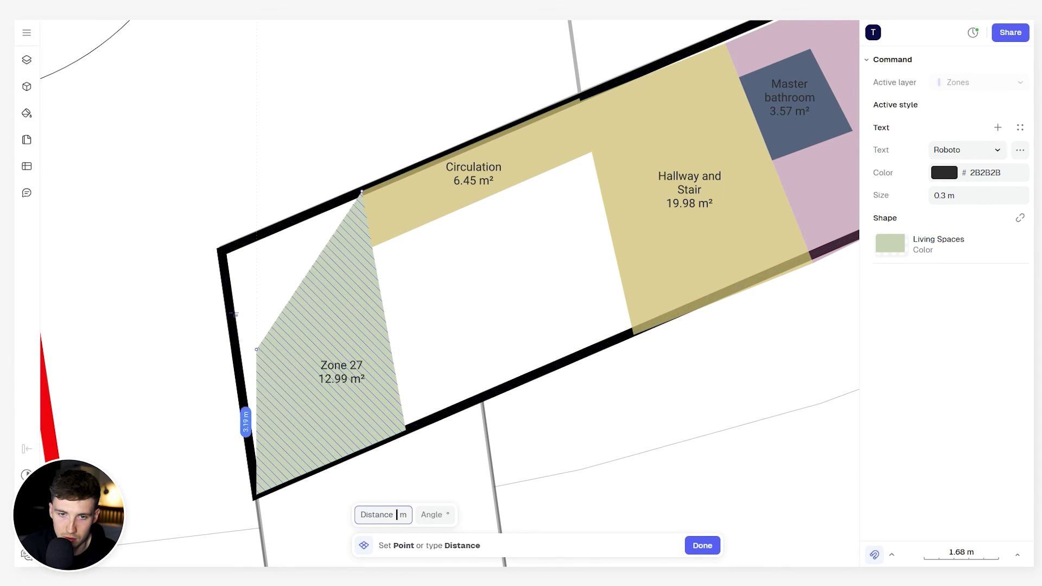
click(220, 250)
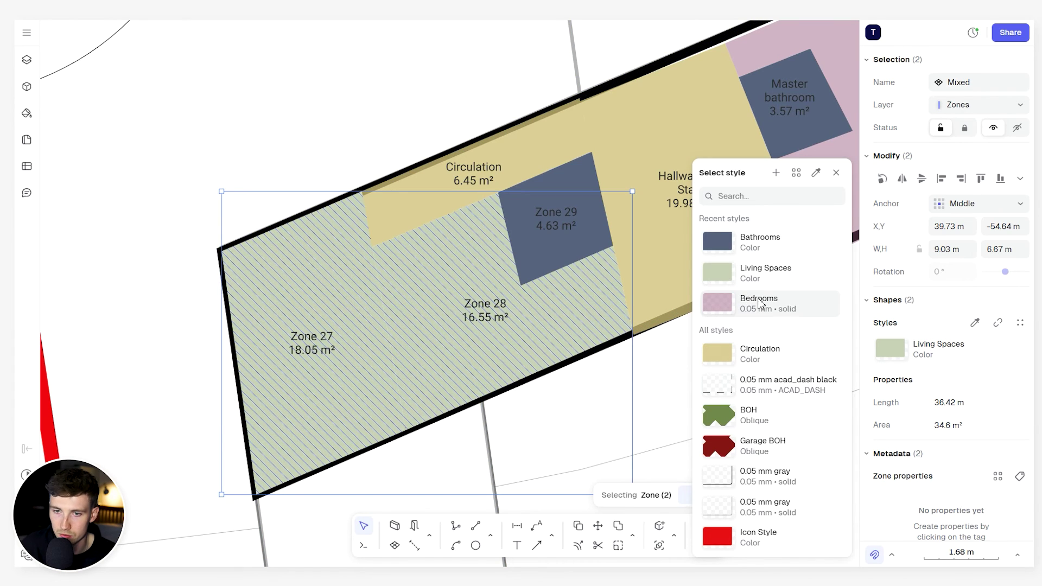
Apply the Bedrooms style to Zones 27 and 28, then deselect them.
click(759, 303)
key(Escape)
scroll(365, 354, down, 5)
scroll(370, 354, up, 5)
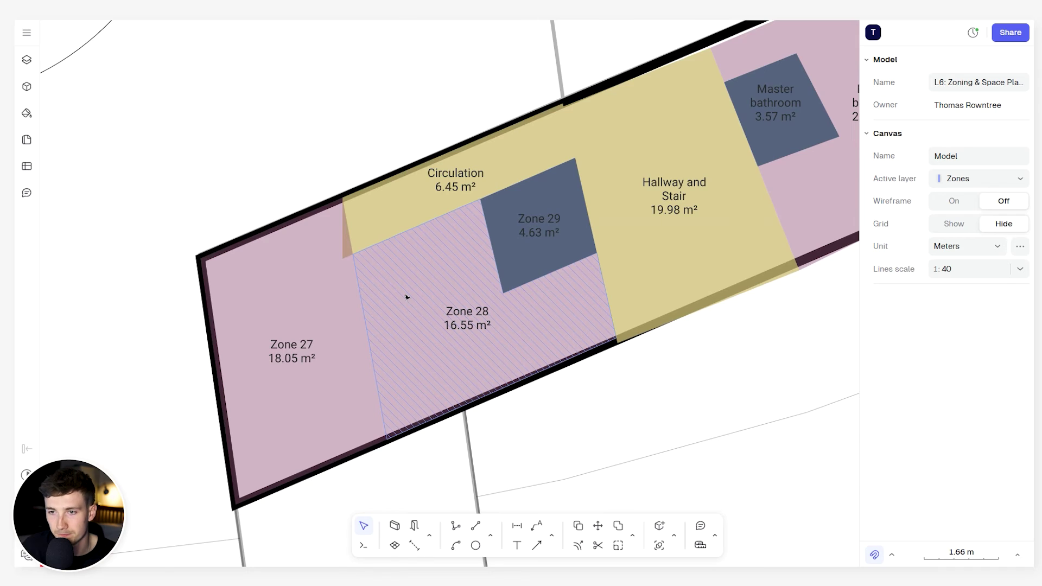
scroll(407, 297, right, 3)
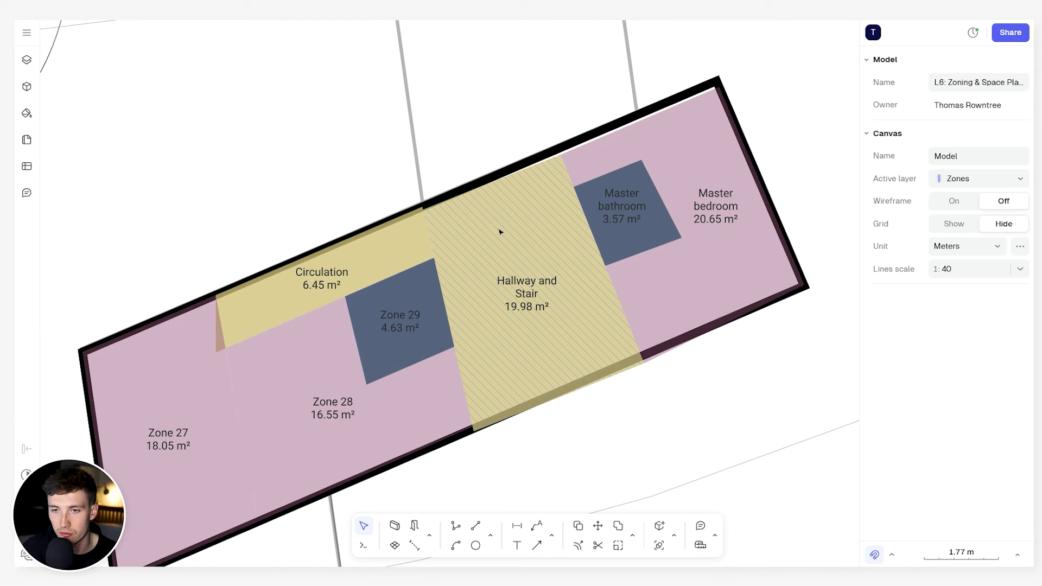
scroll(501, 234, left, 3)
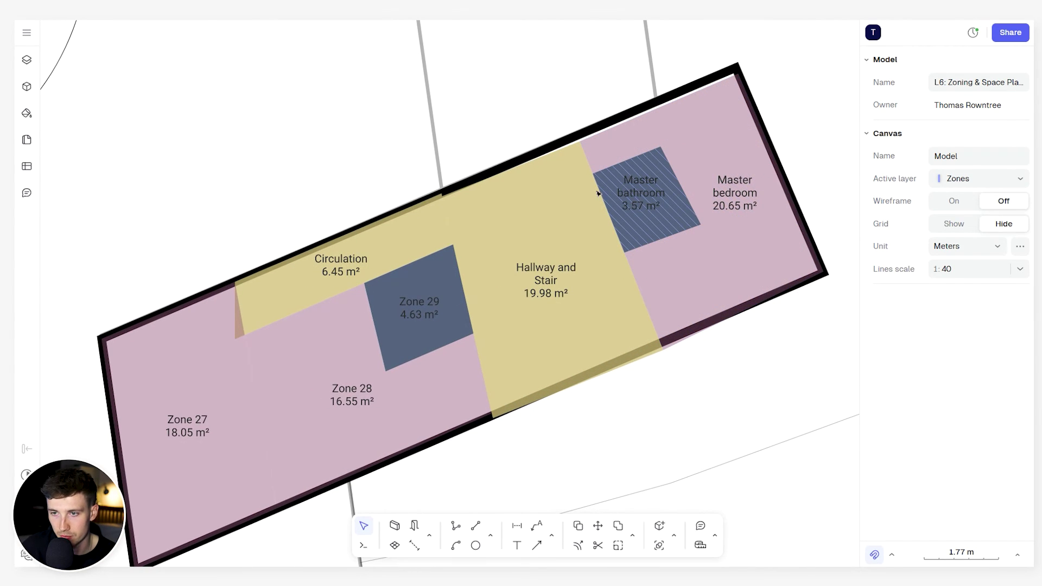
scroll(554, 223, up, 5)
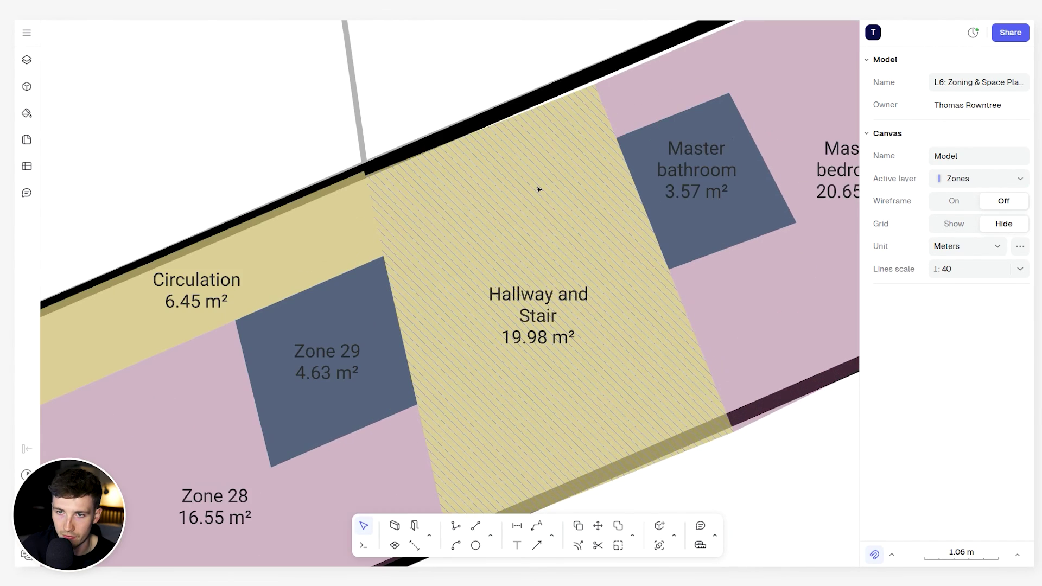
Snap the Hallway and Stair and Master bedroom corners onto the wall corners.
double_click(565, 168)
drag(594, 84, 559, 99)
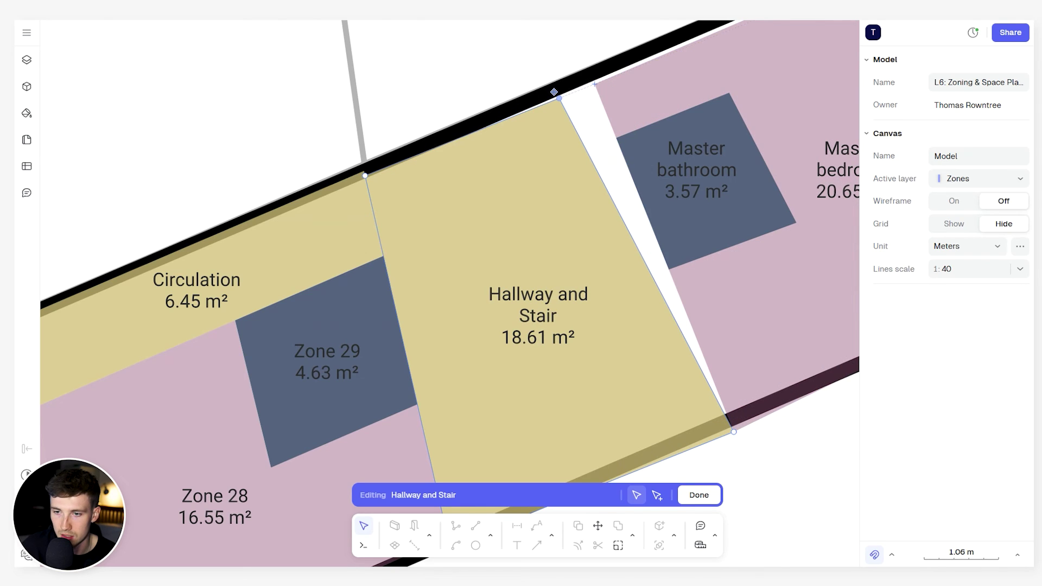
drag(733, 431, 677, 439)
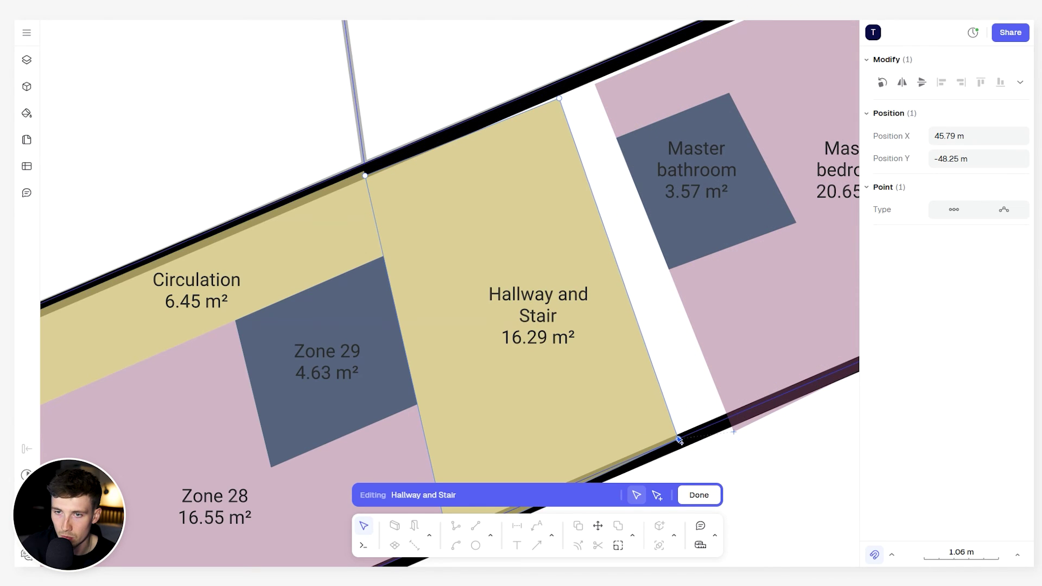
mouse_move(557, 101)
mouse_down()
mouse_move(544, 92)
mouse_move(575, 88)
mouse_move(549, 92)
mouse_up()
click(618, 100)
double_click(617, 99)
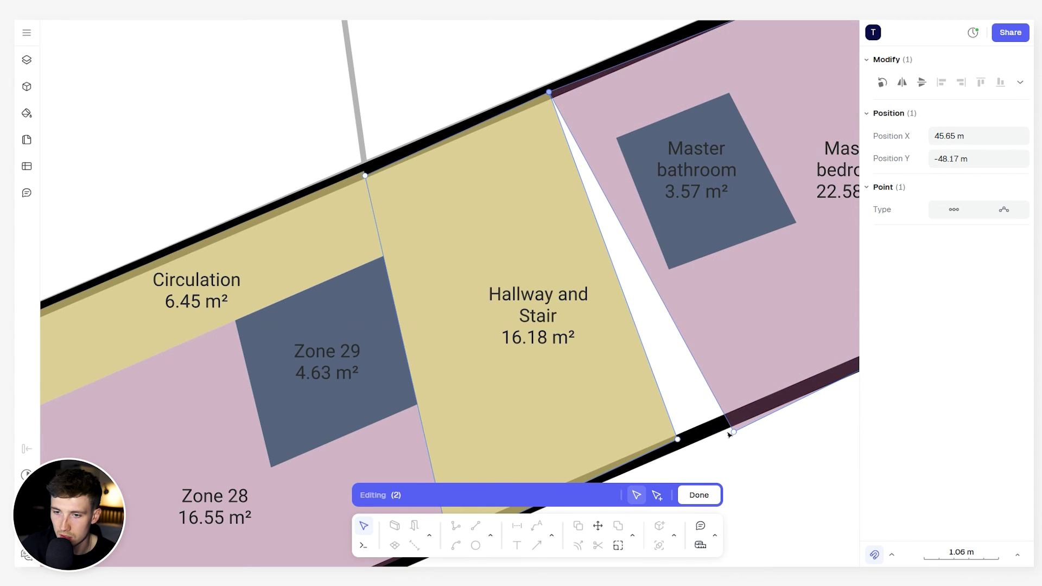
drag(732, 433, 677, 438)
Reshape the Master bathroom against the hallway edge and outer wall, making it 5.45 m².
click(720, 244)
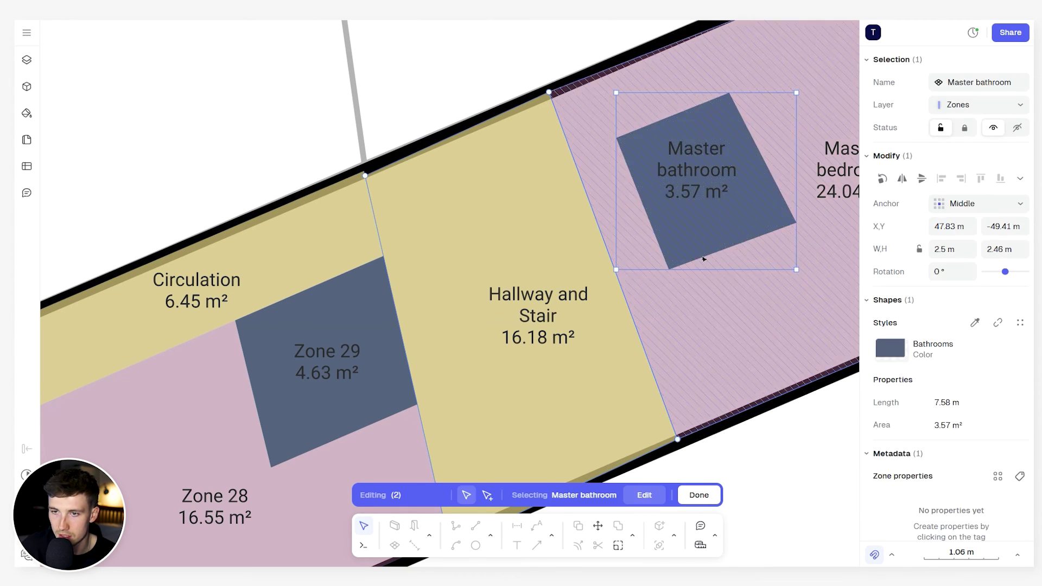
scroll(720, 244, down, 3)
double_click(441, 199)
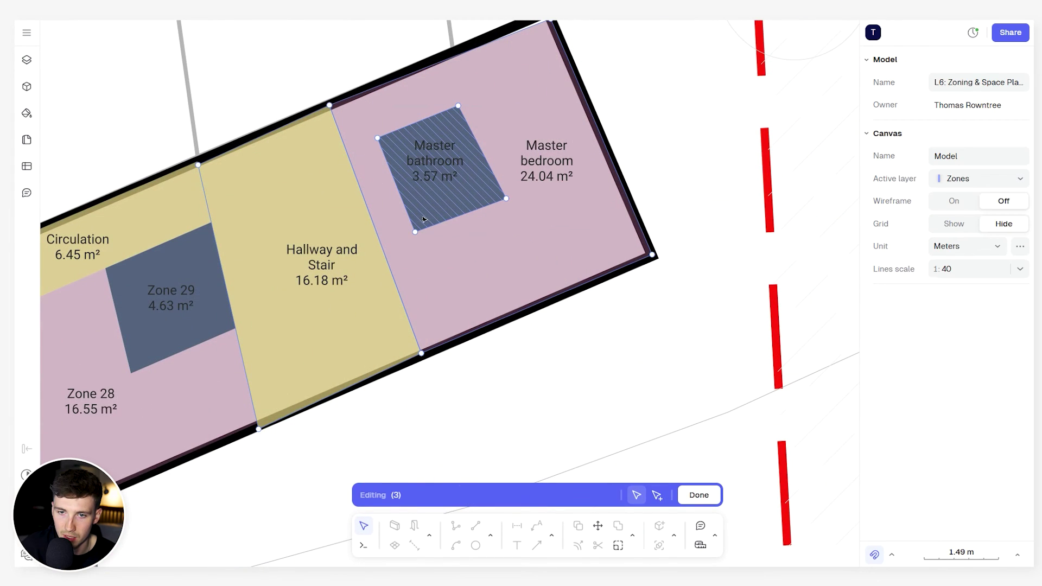
drag(426, 302, 422, 352)
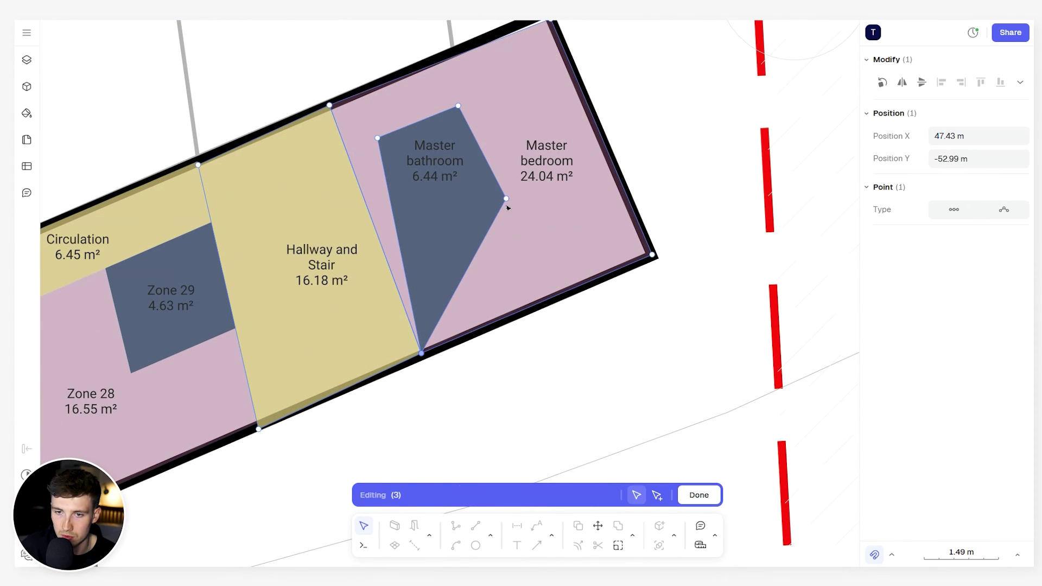
drag(505, 200, 526, 310)
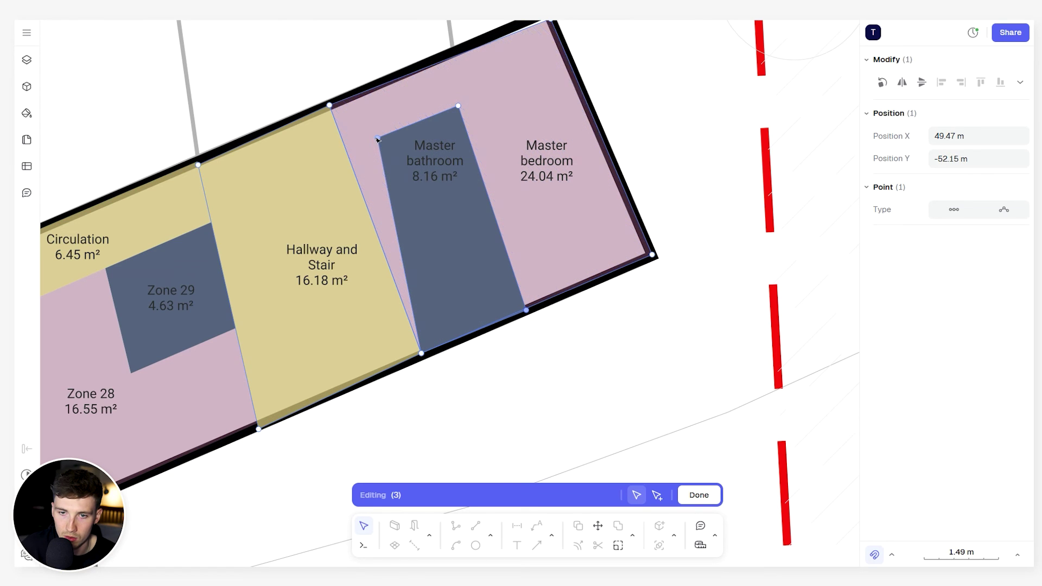
drag(377, 138, 375, 229)
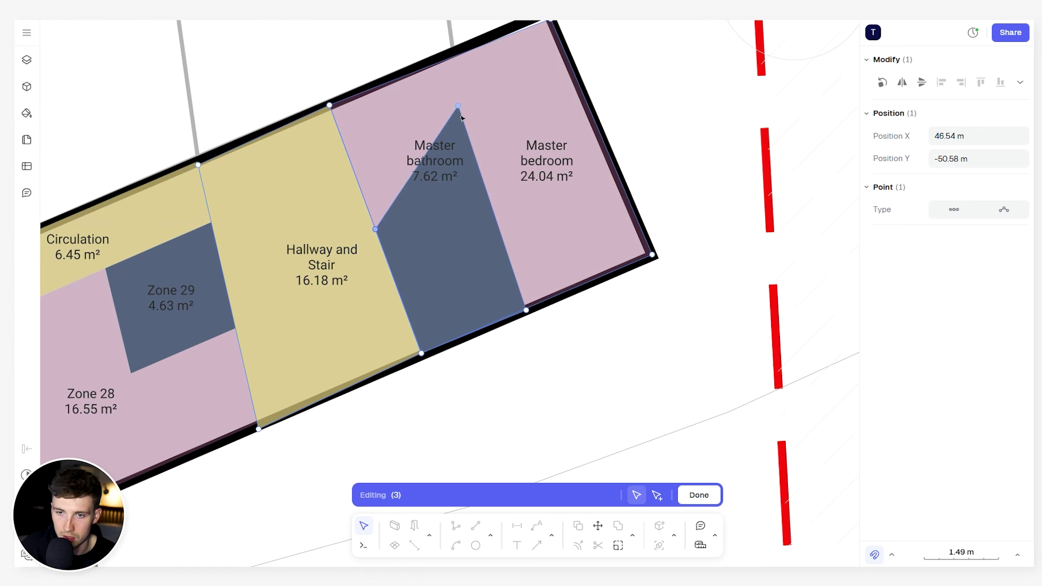
drag(465, 144, 468, 185)
Move the Master bathroom label inside the bathroom zone.
click(429, 150)
drag(433, 144, 447, 239)
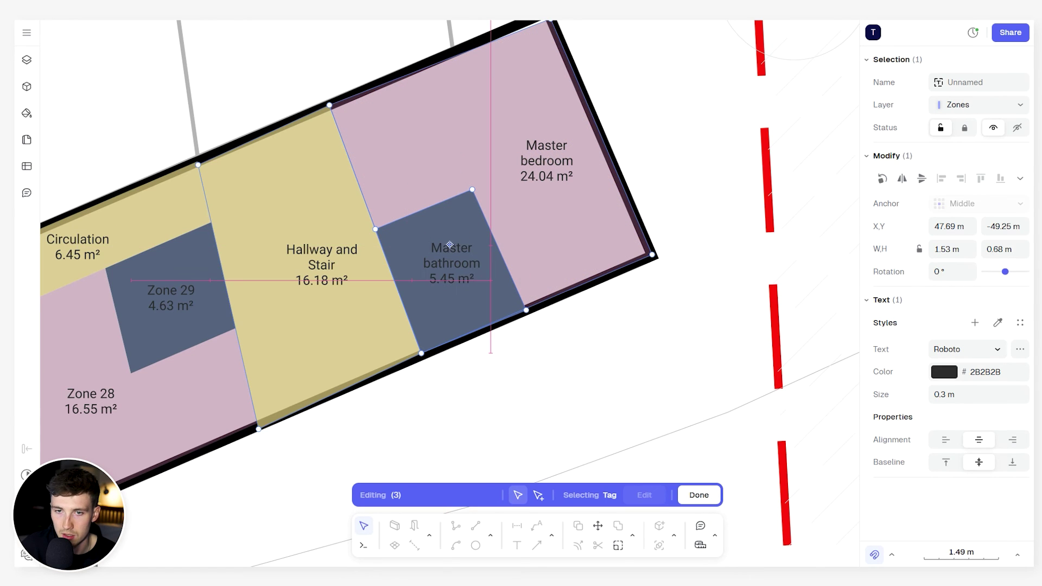
key(Escape)
scroll(428, 221, up, 5)
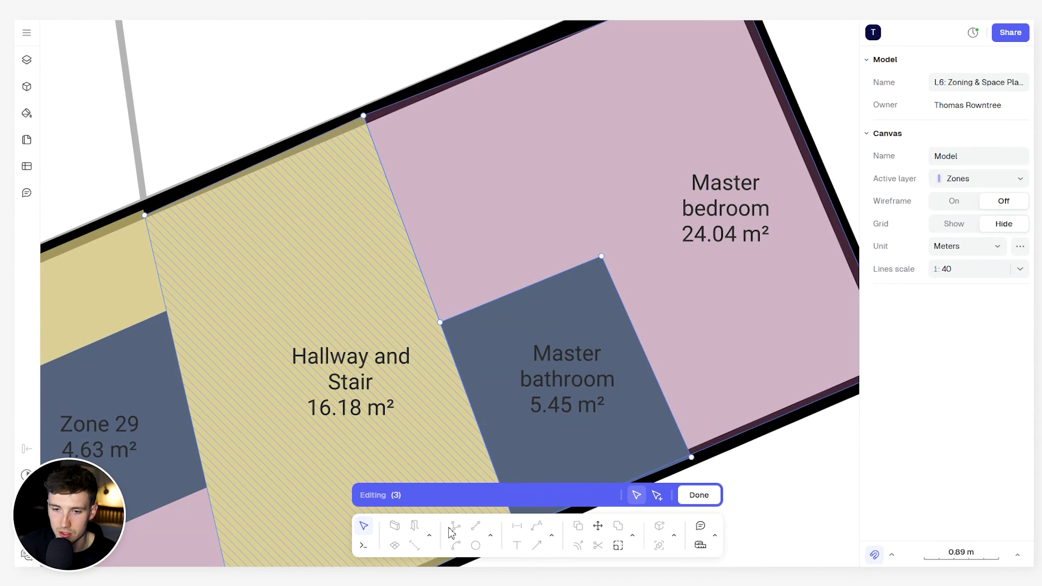
Draw the four-corner 2.92 m² Zone 30 above the Master bathroom.
key(Escape)
click(429, 536)
click(465, 492)
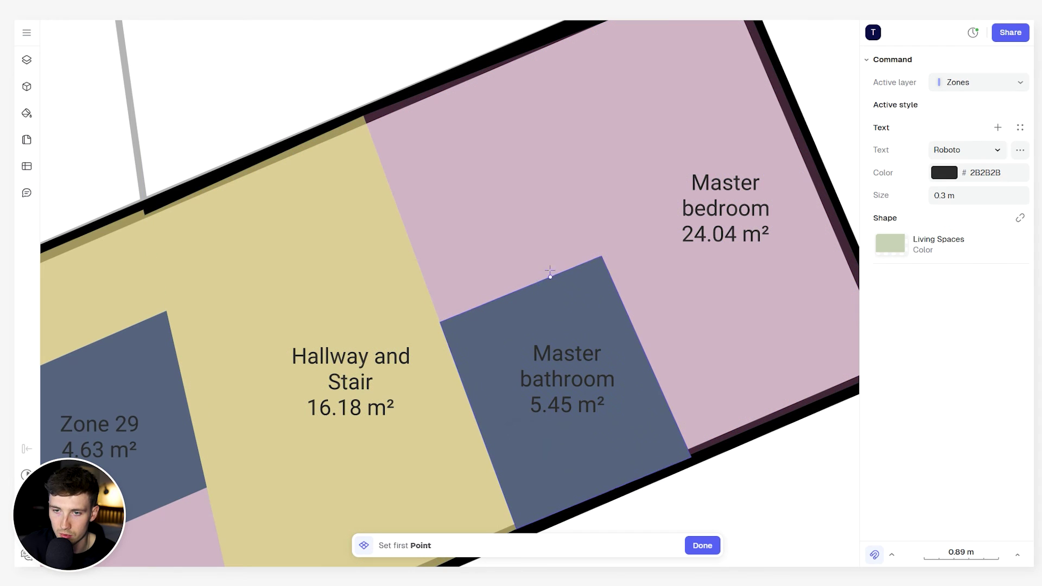
click(599, 254)
click(553, 140)
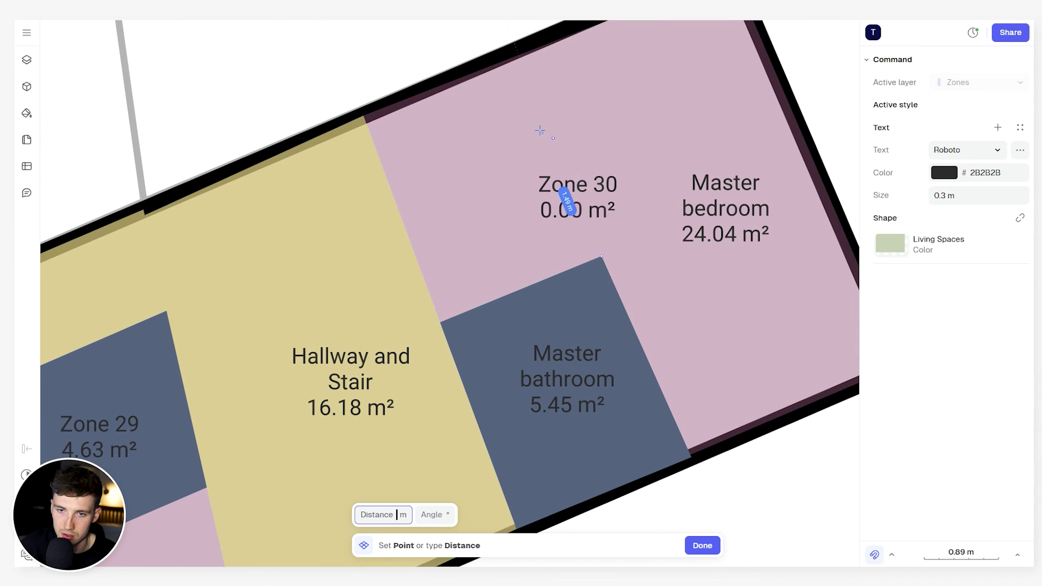
click(399, 207)
click(440, 321)
key(Return)
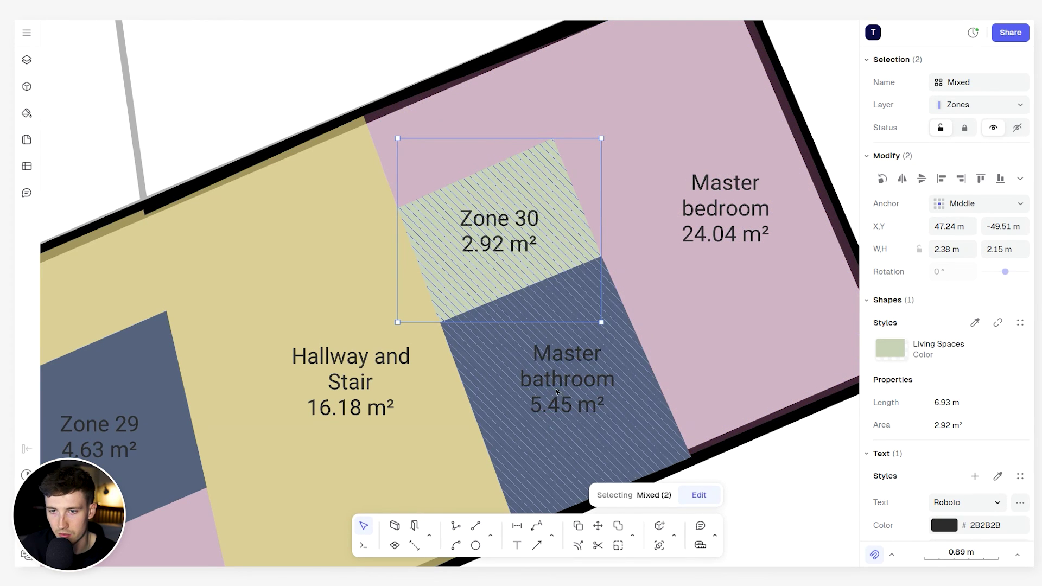
Begin a route line across the Circulation zone.
mouse_move(1020, 352)
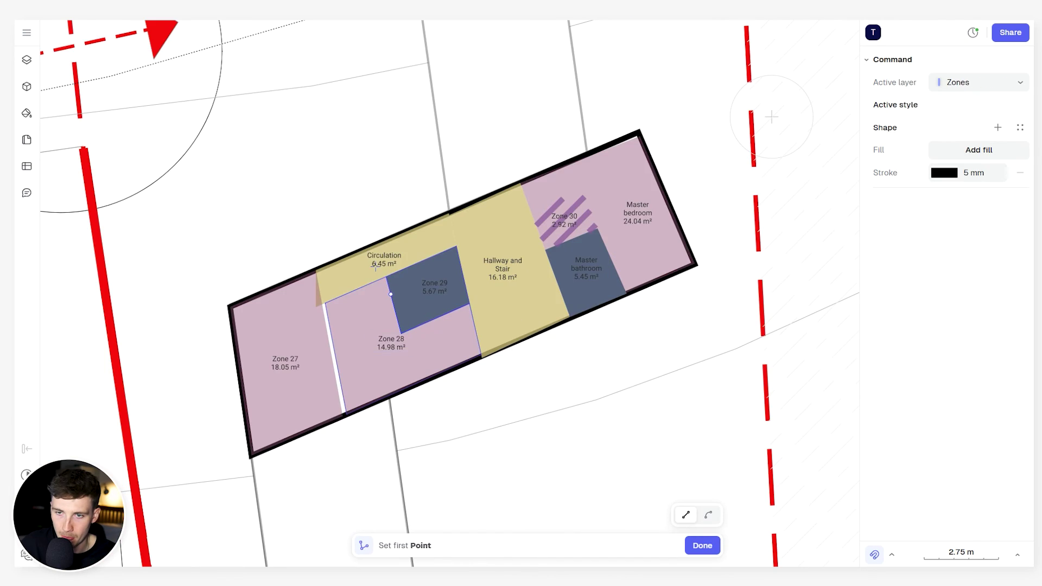
scroll(358, 225, up, 3)
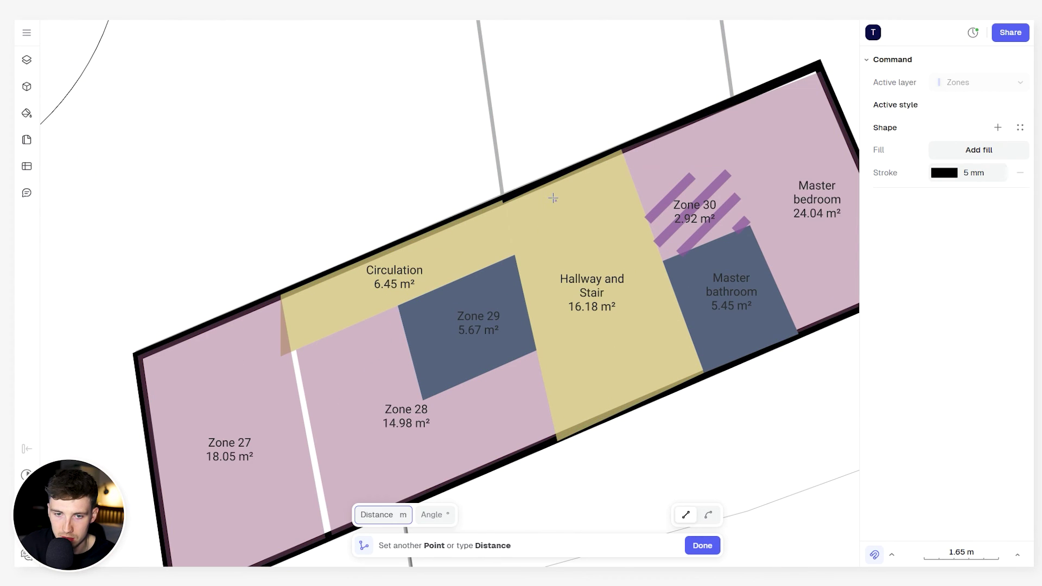
click(562, 208)
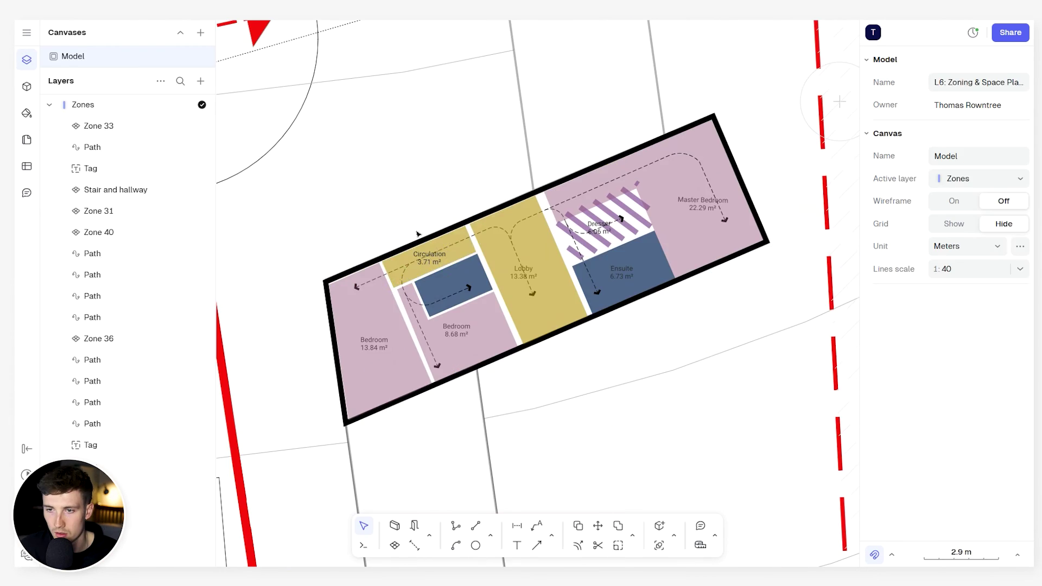
scroll(518, 230, up, 5)
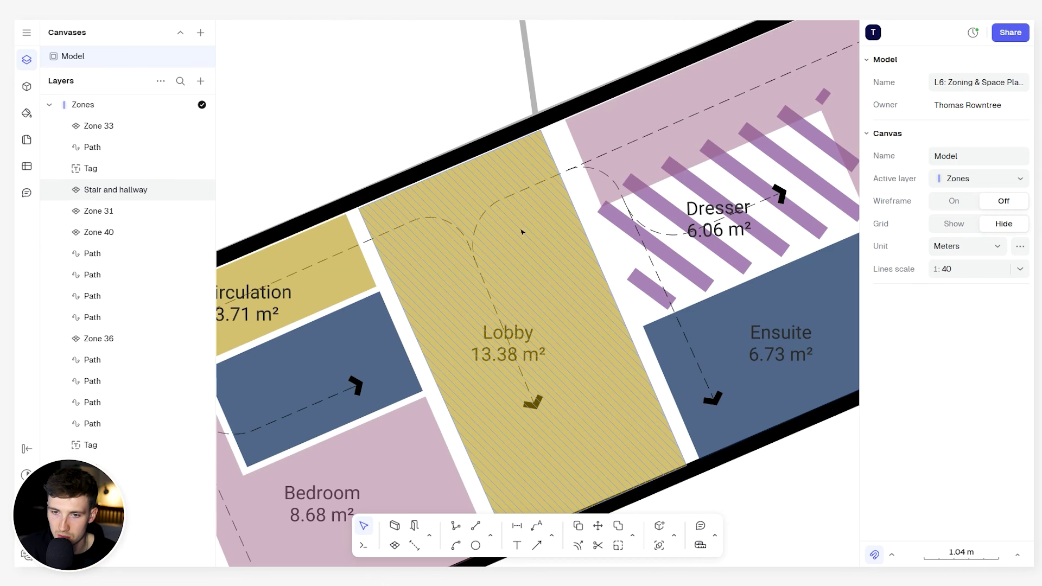
scroll(521, 254, down, 8)
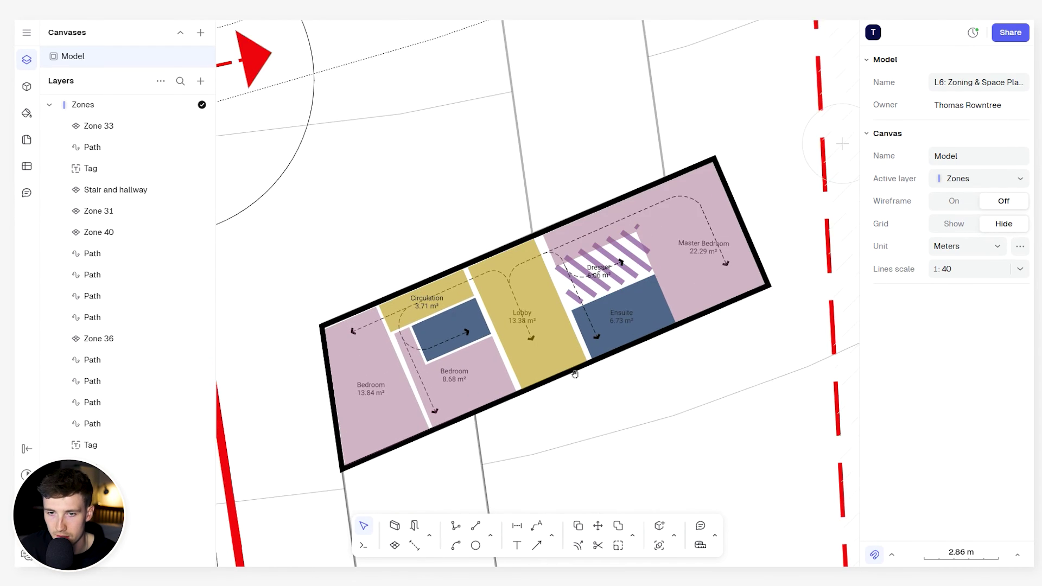
scroll(439, 174, up, 3)
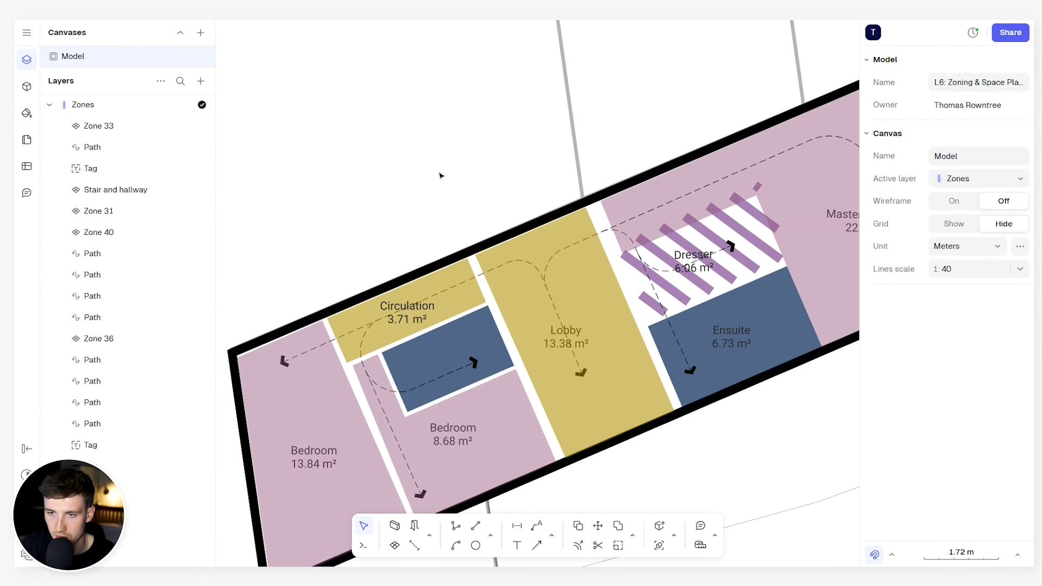
scroll(445, 168, down, 4)
scroll(525, 271, up, 5)
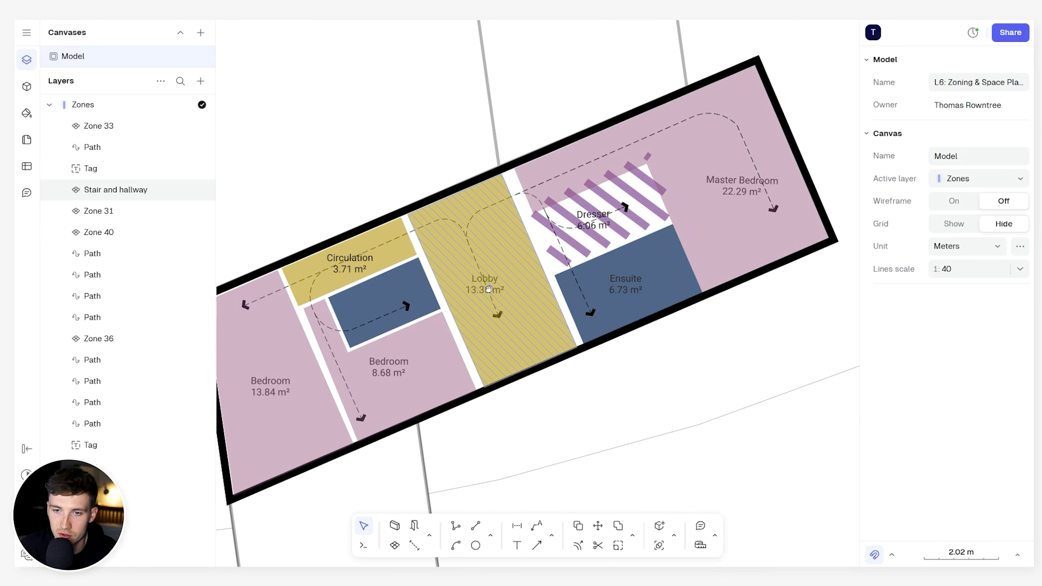
middle_drag(488, 289, 514, 281)
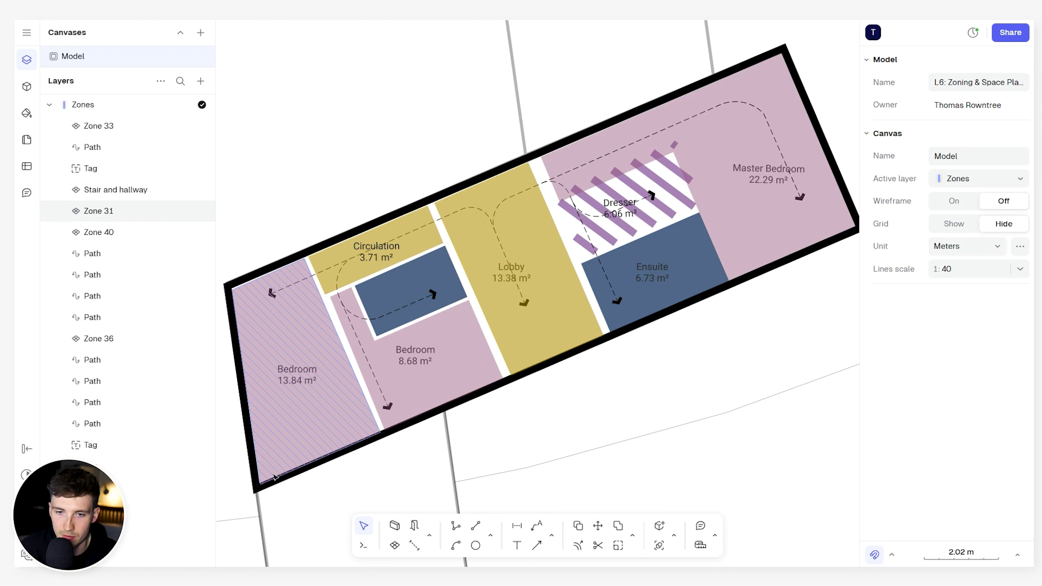
scroll(278, 476, down, 4)
scroll(352, 408, left, 2)
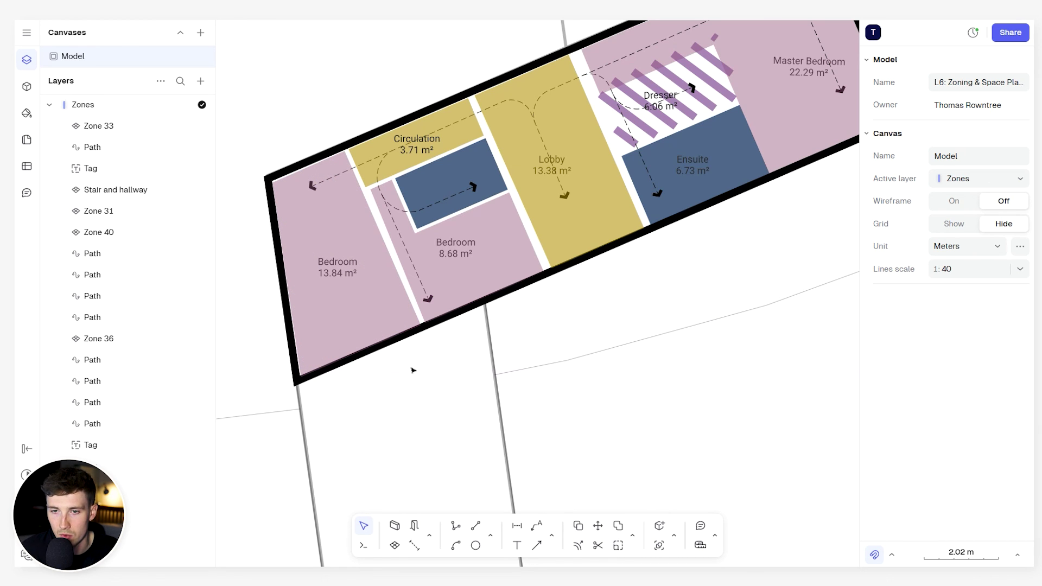
ctrl+scroll(473, 284, up, 5)
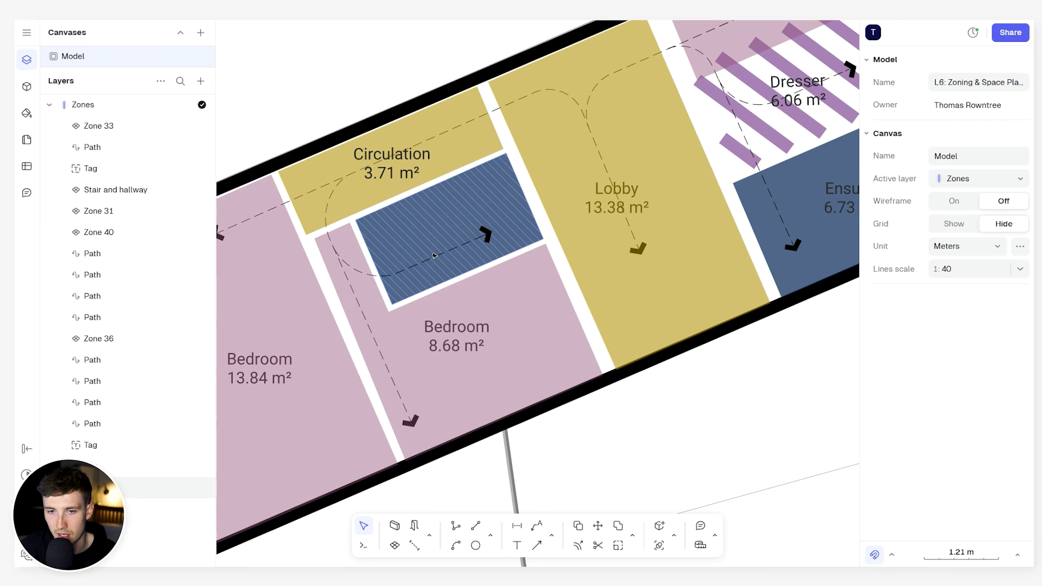
scroll(428, 235, up, 1)
scroll(429, 235, left, 1)
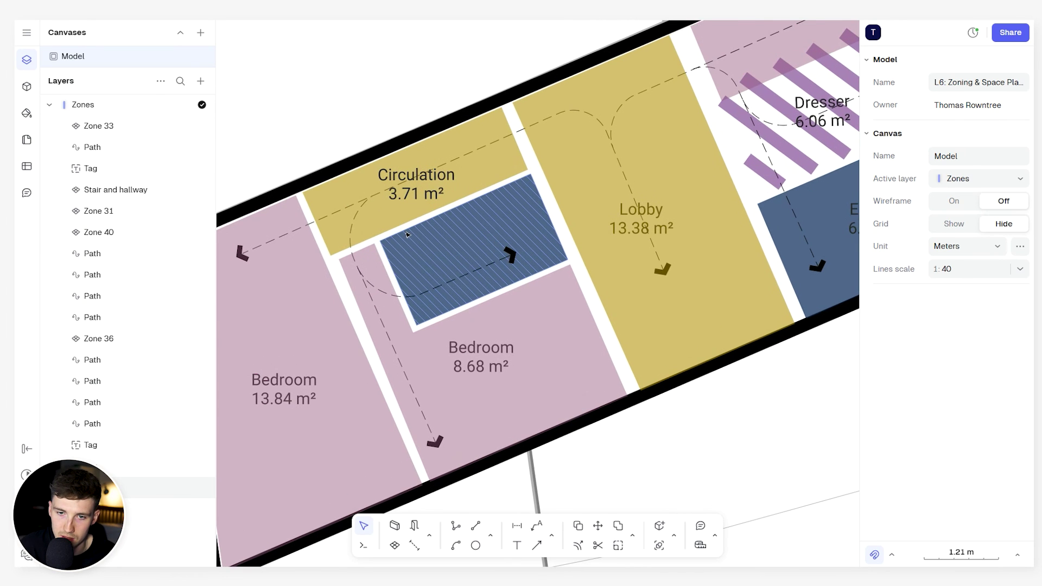
Reshape the short curved route by the blue zone, raising its end point and shifting its arrow end left.
click(350, 230)
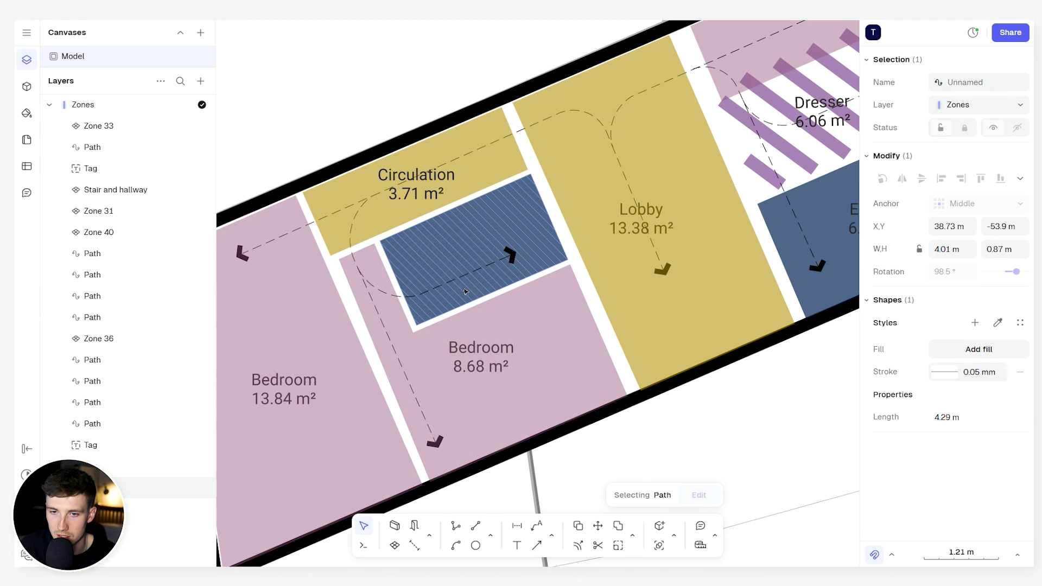
click(375, 290)
click(377, 291)
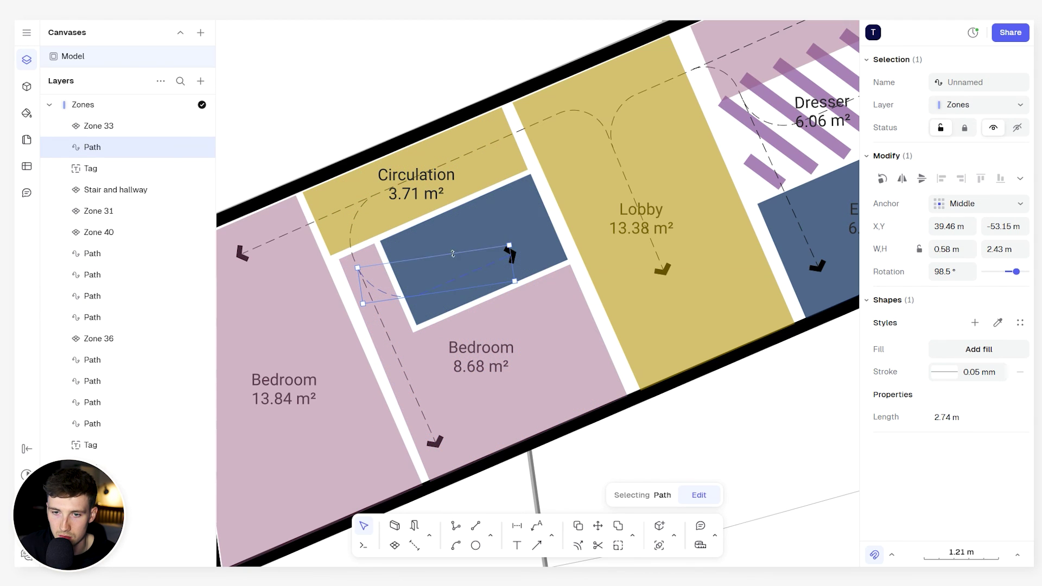
double_click(416, 293)
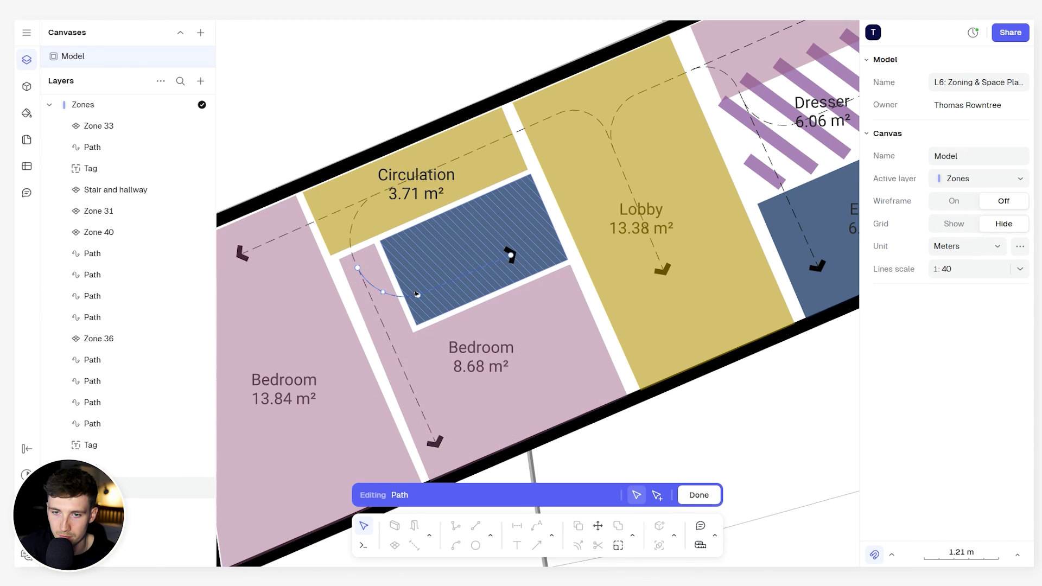
drag(416, 293, 441, 207)
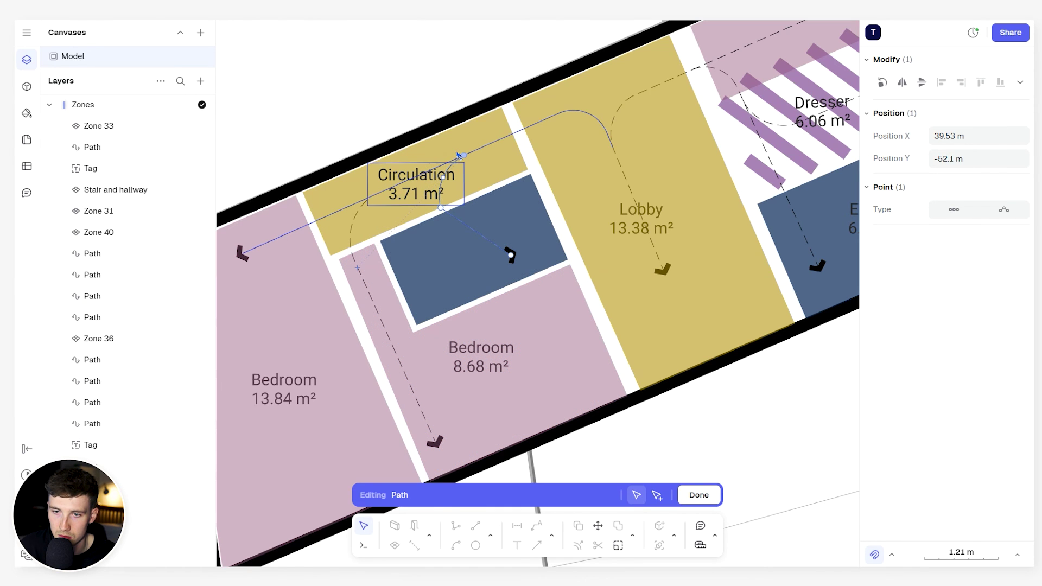
drag(511, 256, 491, 264)
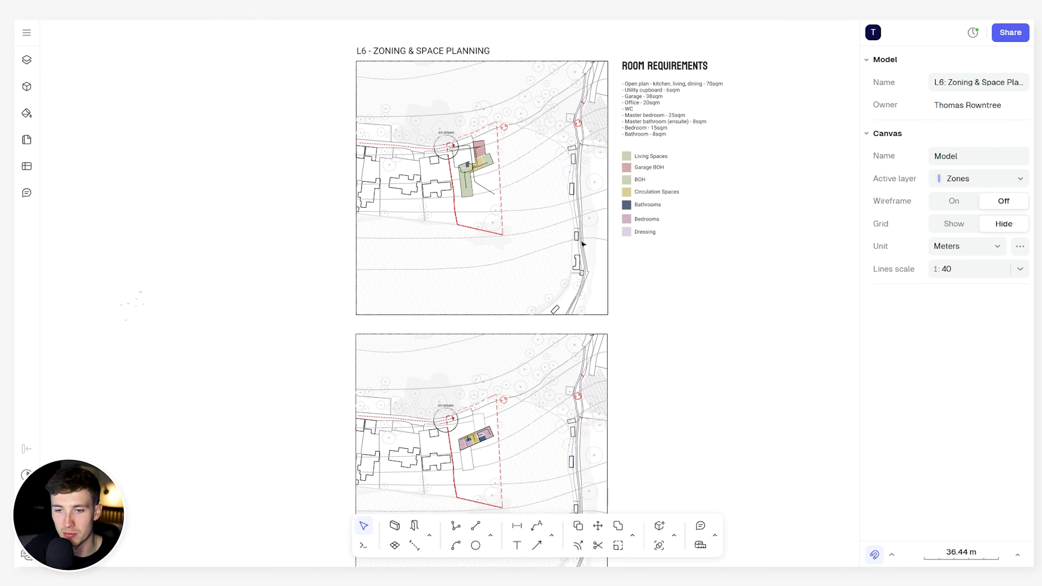
scroll(544, 283, down, 1)
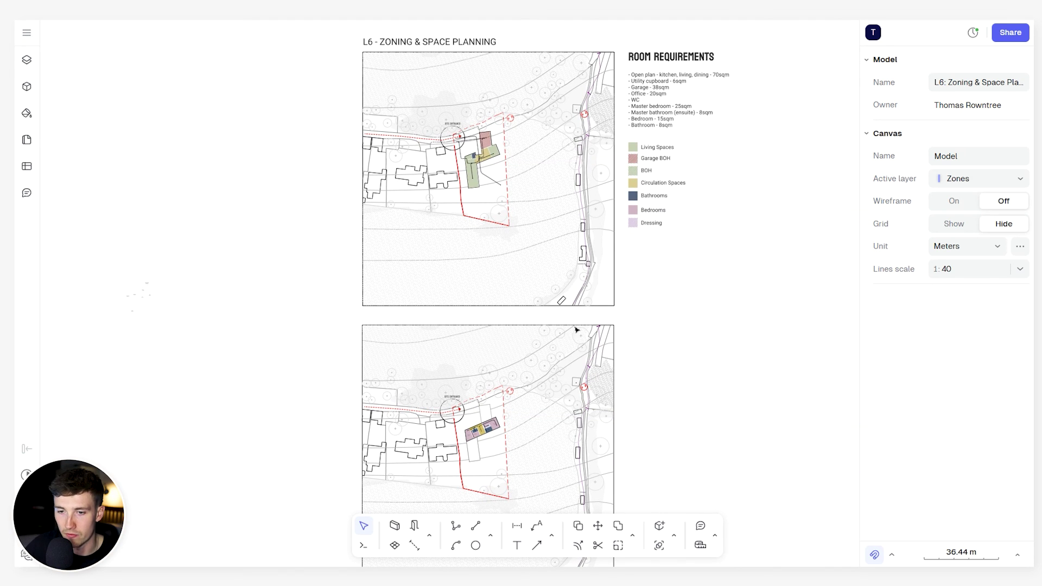
ctrl+scroll(480, 449, up, 5)
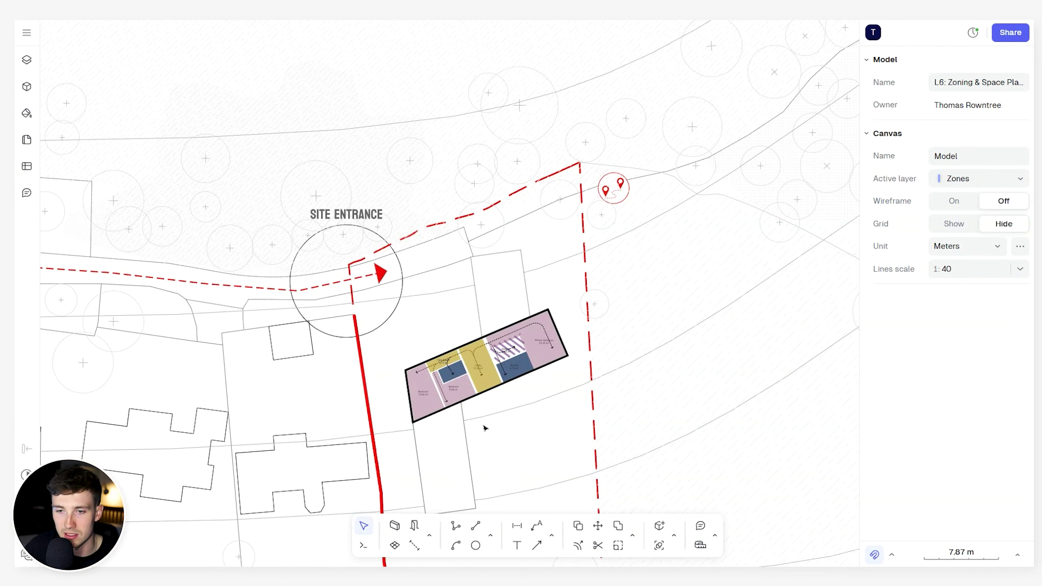
ctrl+scroll(485, 428, up, 5)
scroll(553, 396, down, 3)
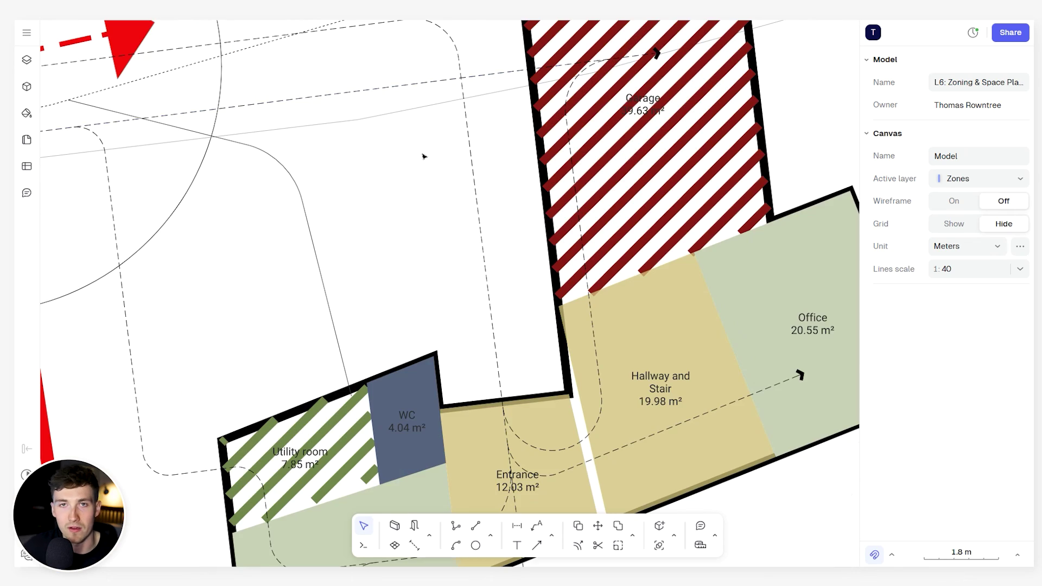
scroll(450, 154, down, 3)
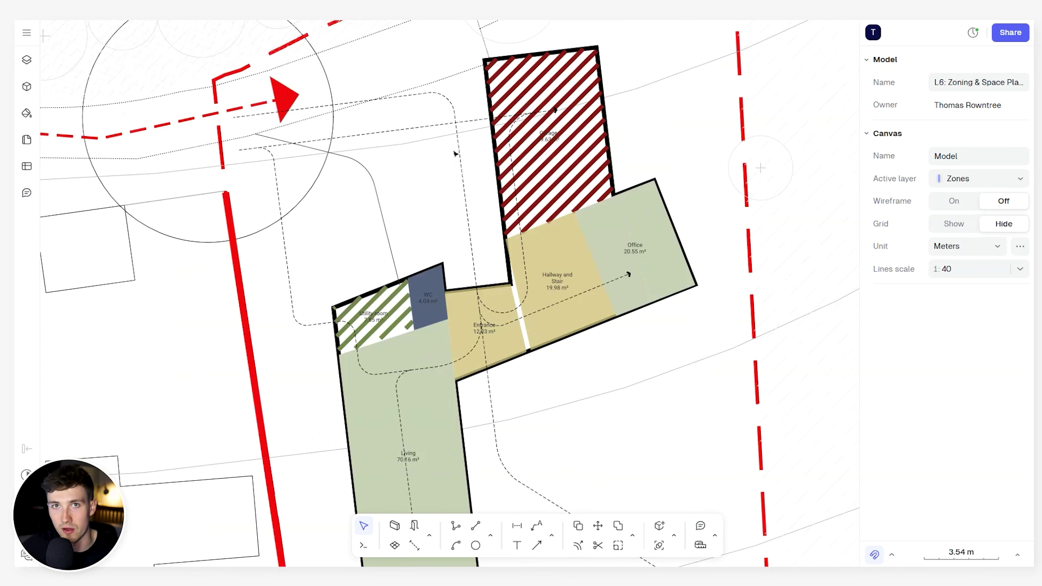
scroll(214, 173, up, 1)
scroll(336, 179, up, 3)
middle_drag(467, 206, 389, 177)
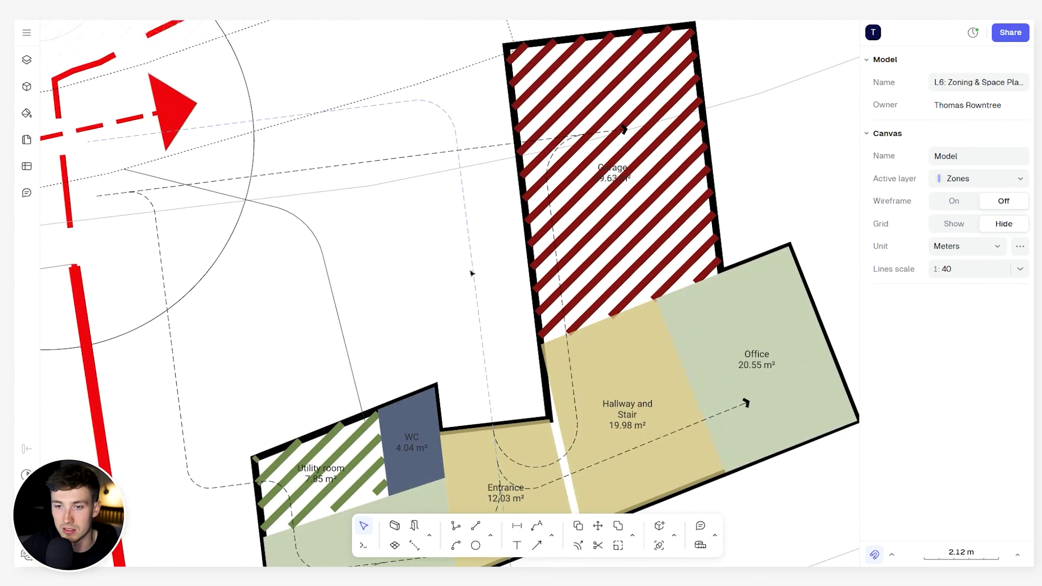
middle_drag(463, 248, 438, 102)
scroll(474, 109, down, 4)
middle_drag(461, 212, 461, 157)
scroll(461, 157, up, 3)
scroll(456, 108, down, 5)
scroll(389, 105, up, 1)
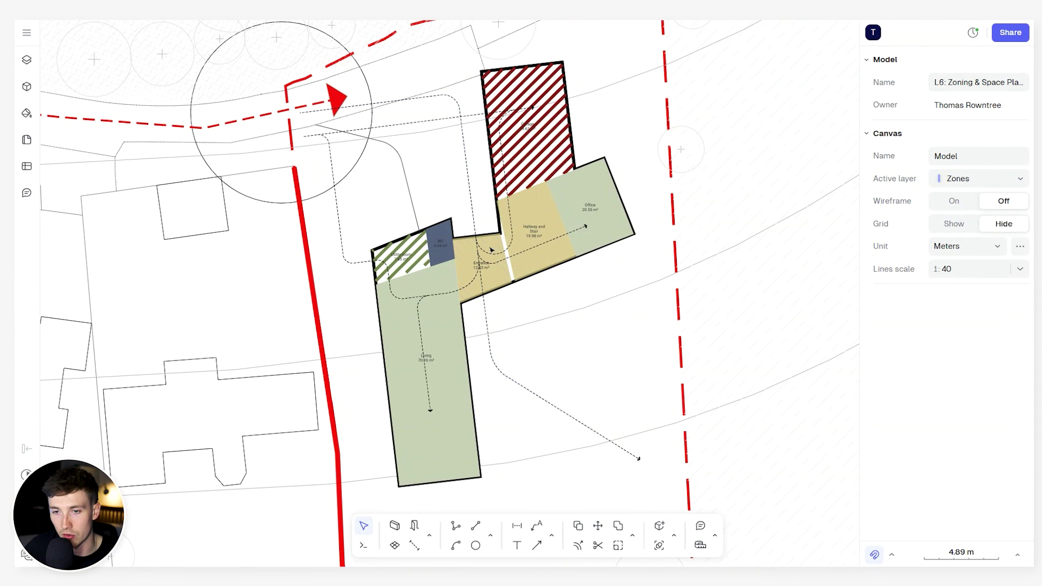
click(395, 416)
scroll(487, 273, up, 4)
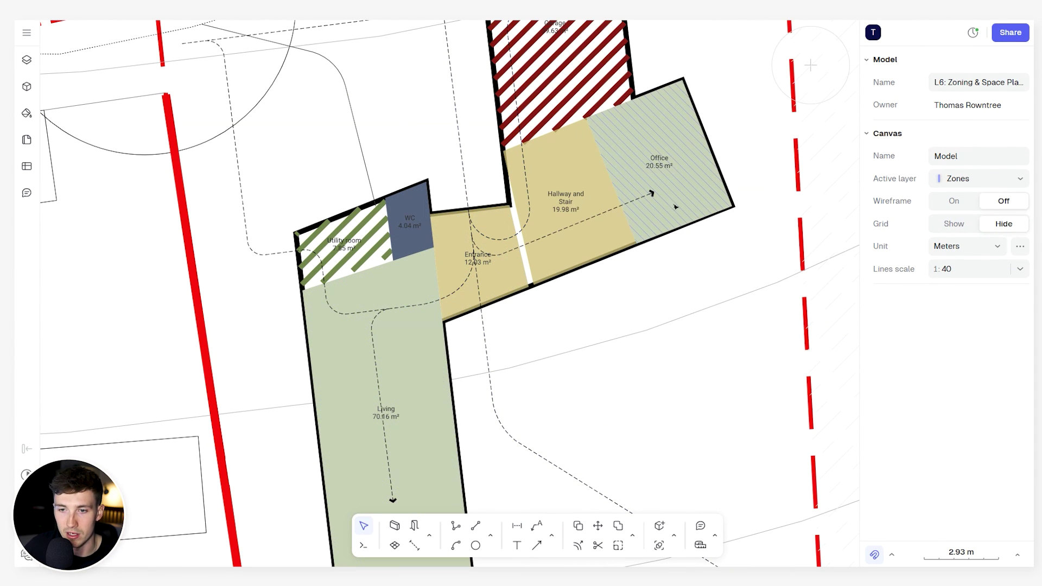
scroll(486, 269, down, 3)
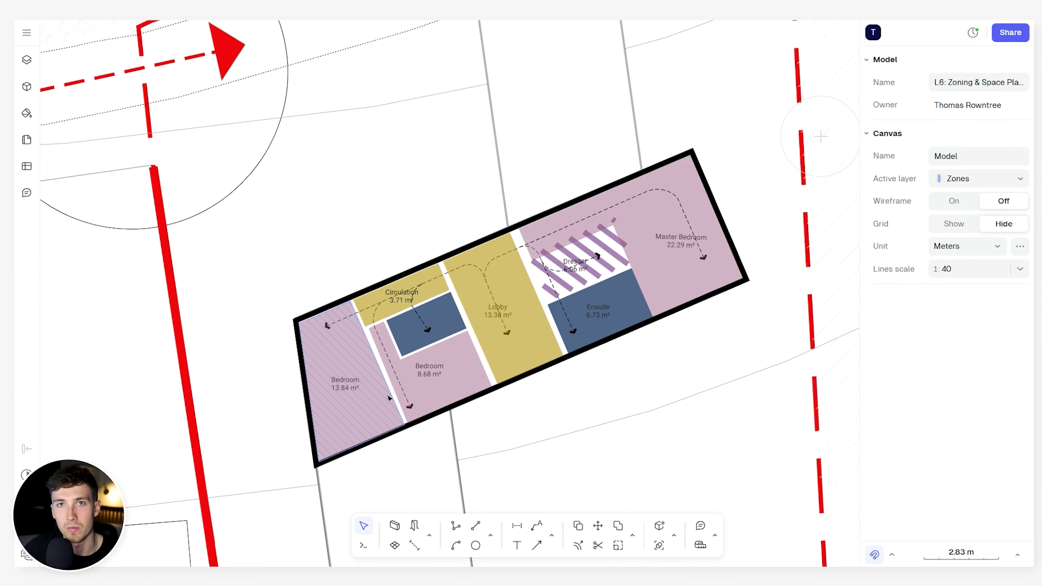